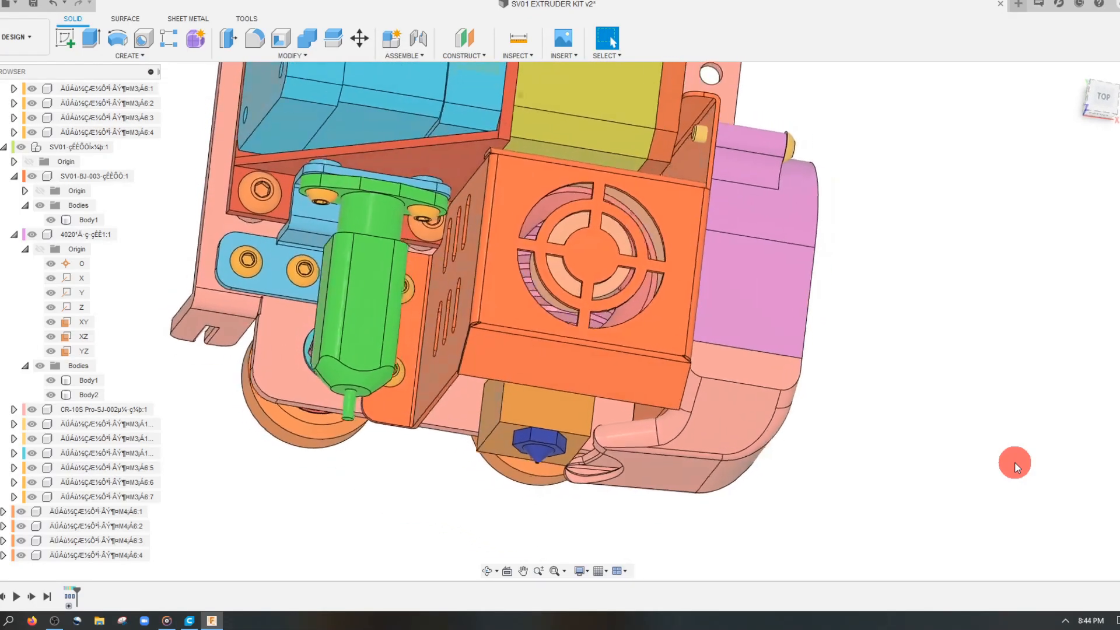
# Step: Turn on the section analysis and examine the cut through the hotend, blower fan and air duct outlet
pyautogui.click(691, 303)
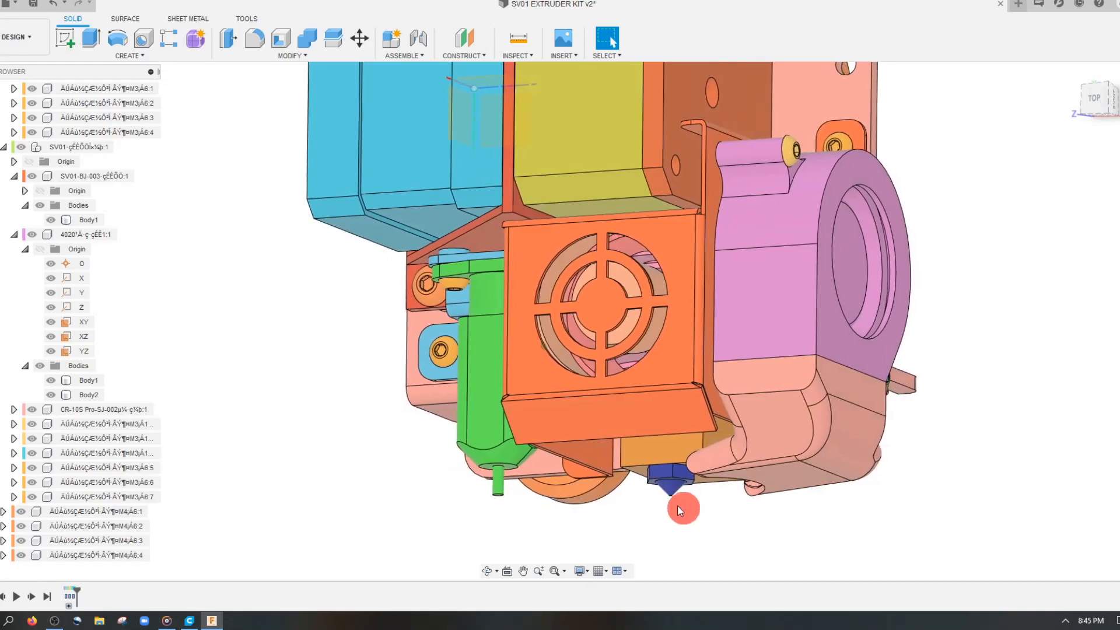
pyautogui.scroll(8, 20, 350)
pyautogui.scroll(5, 68, 332)
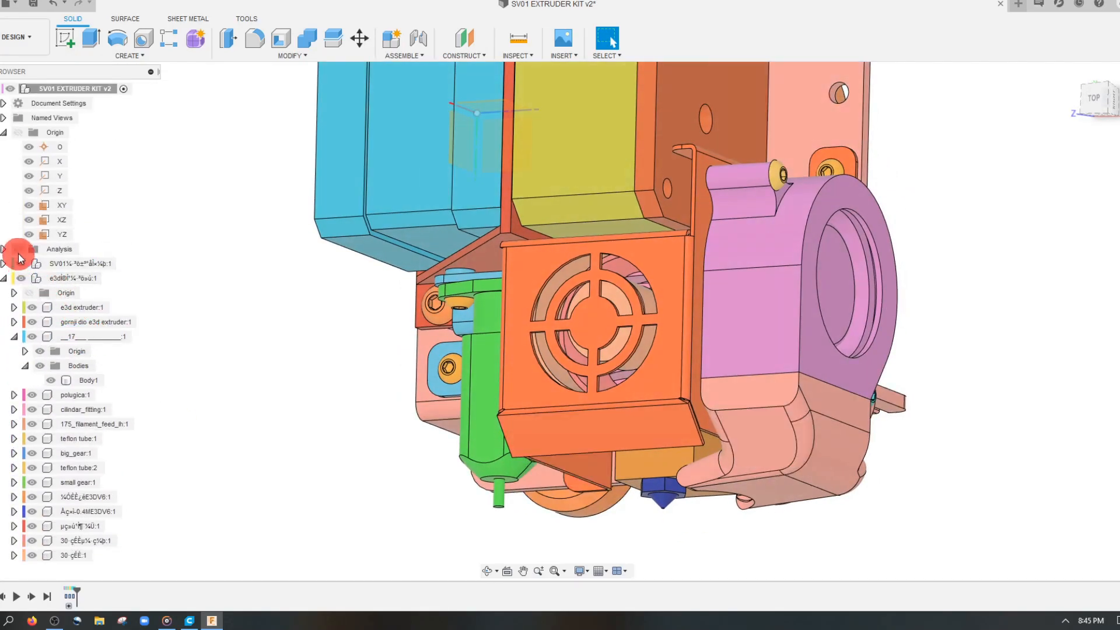
pyautogui.click(20, 248)
pyautogui.scroll(5, 807, 472)
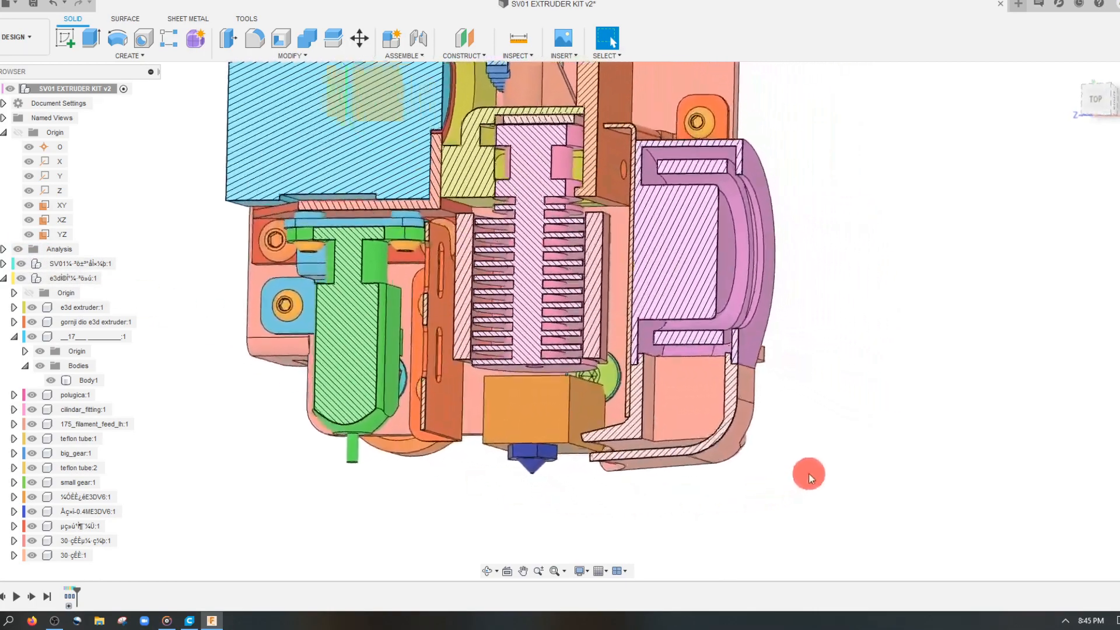
pyautogui.keyDown('shift'); pyautogui.moveTo(799, 469); pyautogui.dragTo(719, 347, button='middle'); pyautogui.keyUp('shift')
pyautogui.moveTo(706, 470)
pyautogui.keyDown('shift'); pyautogui.mouseDown(button='middle')
pyautogui.moveTo(702, 450)
pyautogui.moveTo(702, 481)
pyautogui.moveTo(704, 452)
pyautogui.moveTo(690, 467)
pyautogui.moveTo(706, 400)
pyautogui.moveTo(704, 482)
pyautogui.moveTo(701, 471)
pyautogui.moveTo(726, 467)
pyautogui.moveTo(695, 463)
pyautogui.mouseUp(button='middle'); pyautogui.keyUp('shift')
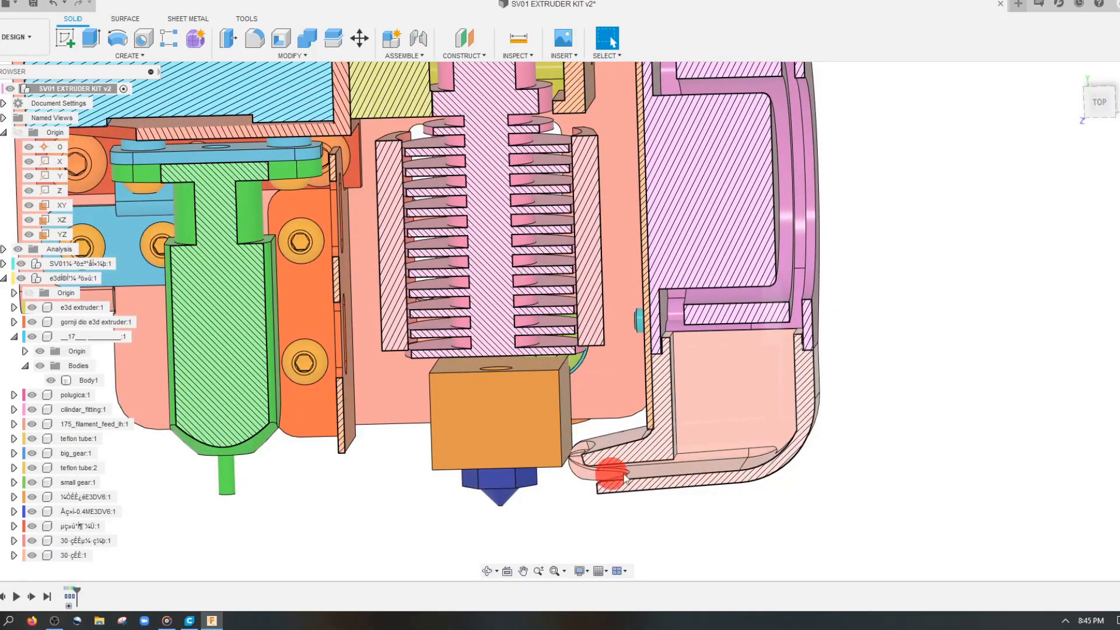
pyautogui.moveTo(590, 473)
pyautogui.keyDown('shift'); pyautogui.mouseDown(button='middle')
pyautogui.moveTo(677, 450)
pyautogui.moveTo(498, 517)
pyautogui.moveTo(773, 484)
pyautogui.moveTo(766, 515)
pyautogui.mouseUp(button='middle'); pyautogui.keyUp('shift')
pyautogui.scroll(3, 766, 516)
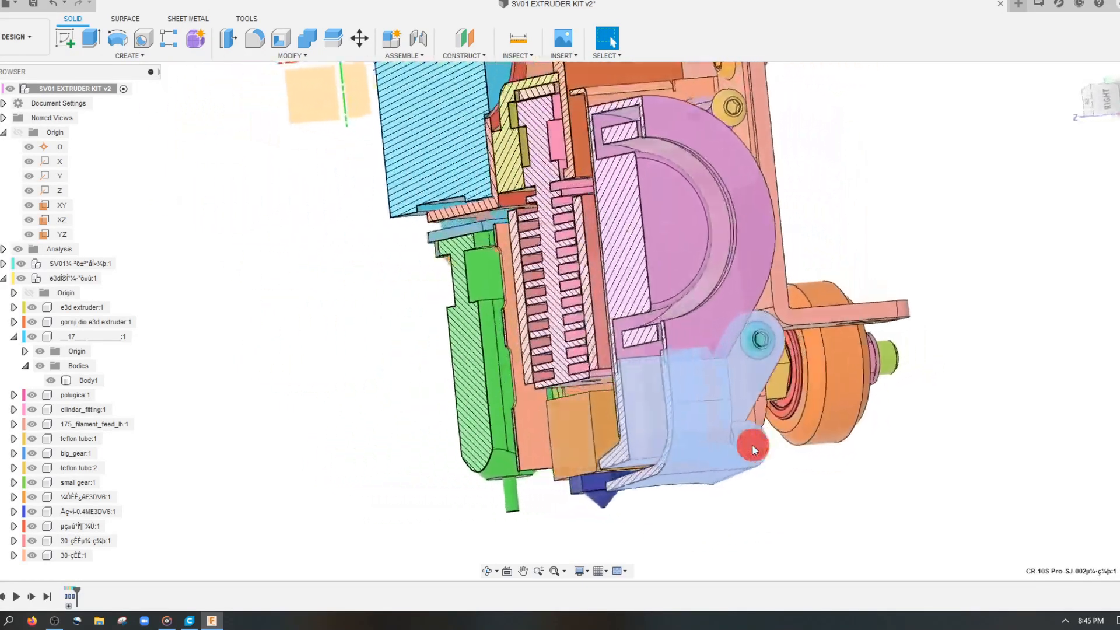
# Step: Hide the air duct component below the blower fan and turn off the section analysis
pyautogui.rightClick(734, 423)
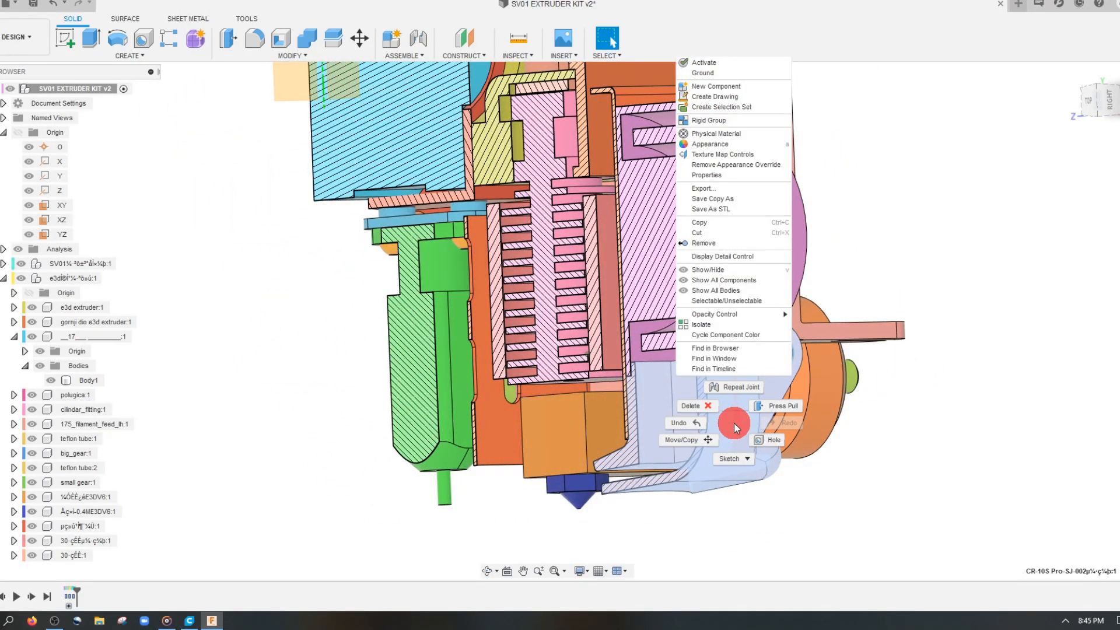
pyautogui.click(727, 270)
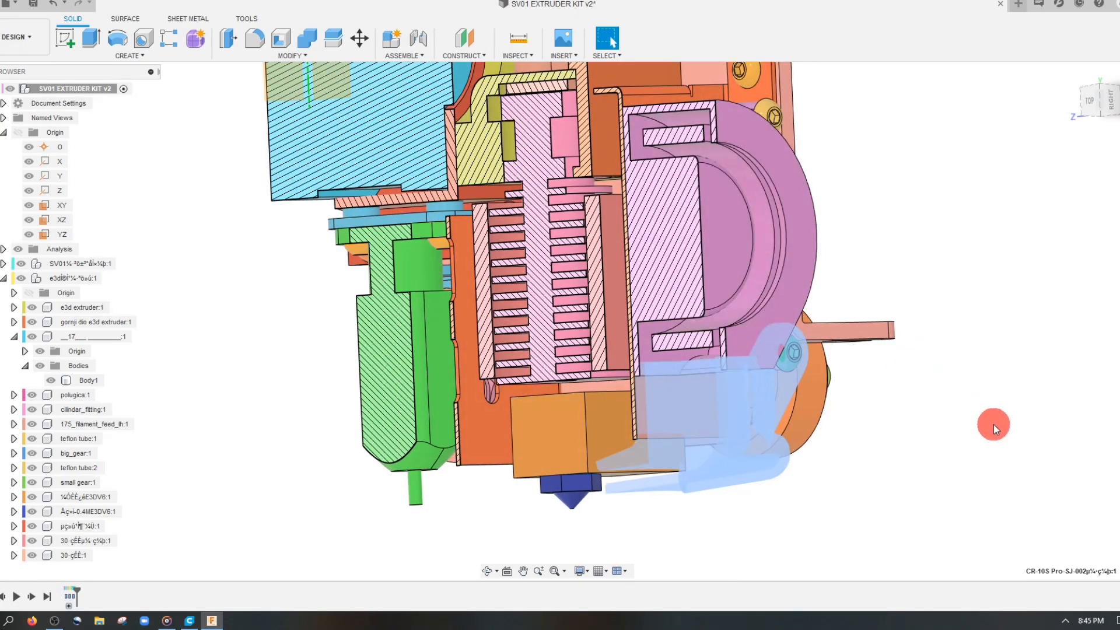
pyautogui.click(991, 424)
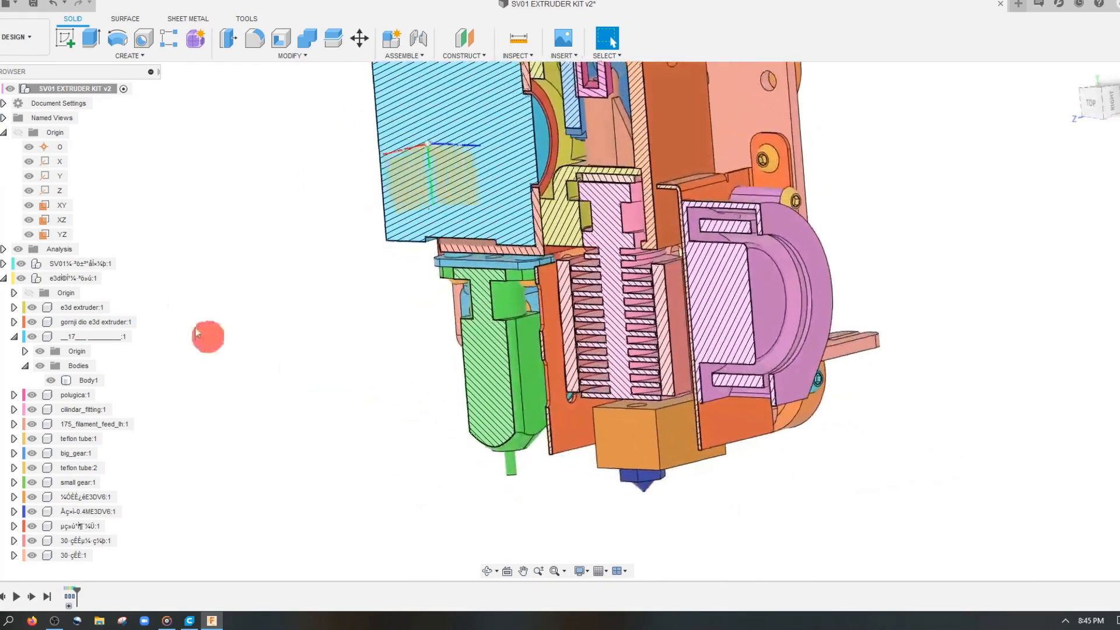
pyautogui.click(18, 251)
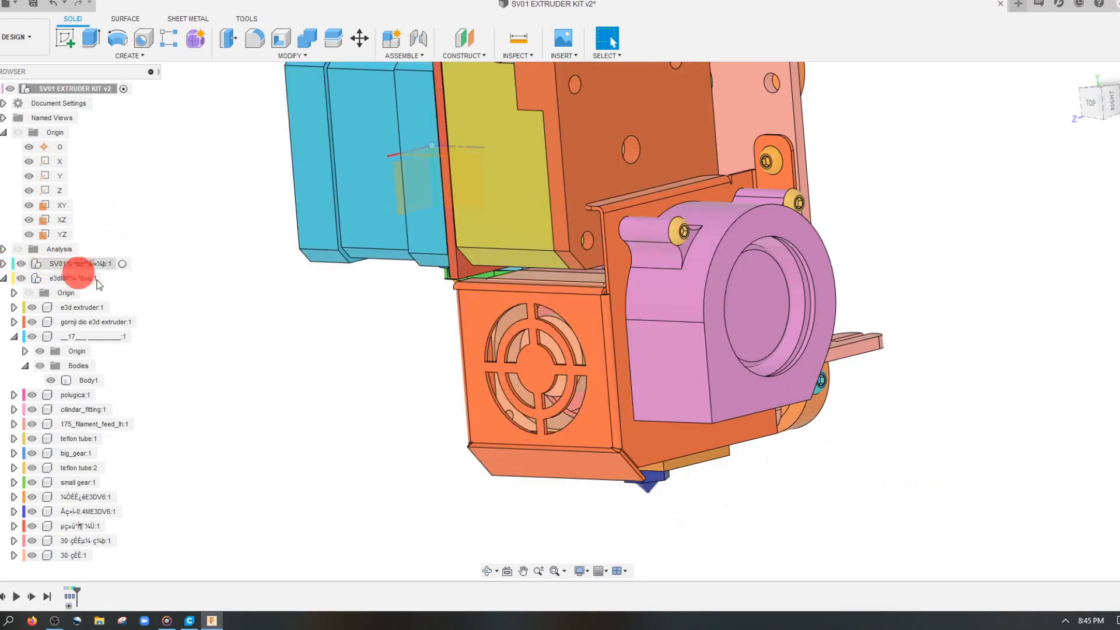
# Step: Construct a midplane between two opposite faces of the orange bracket that carries the blower fan
pyautogui.keyDown('shift'); pyautogui.moveTo(508, 455); pyautogui.dragTo(614, 514, button='middle'); pyautogui.keyUp('shift')
pyautogui.scroll(7, 617, 516)
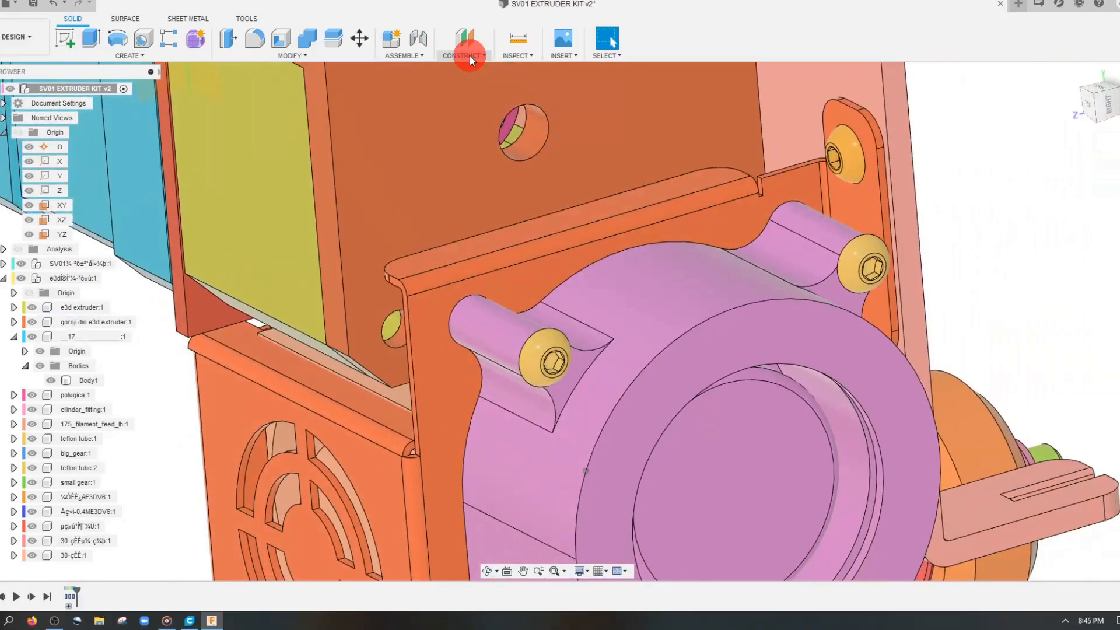
pyautogui.click(470, 55)
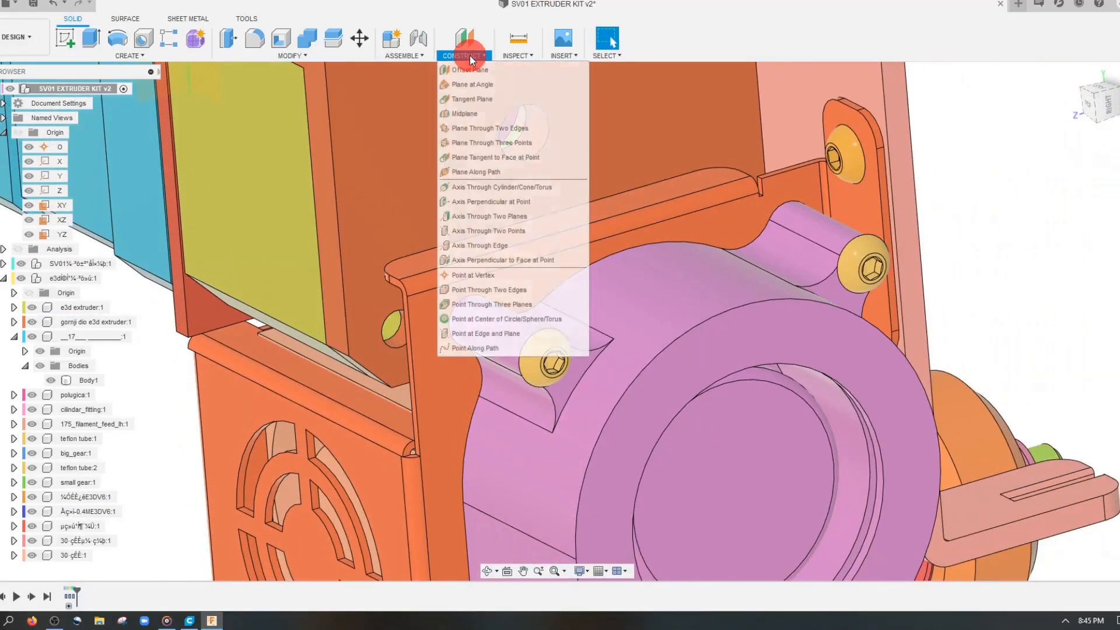
pyautogui.click(472, 113)
pyautogui.scroll(5, 407, 304)
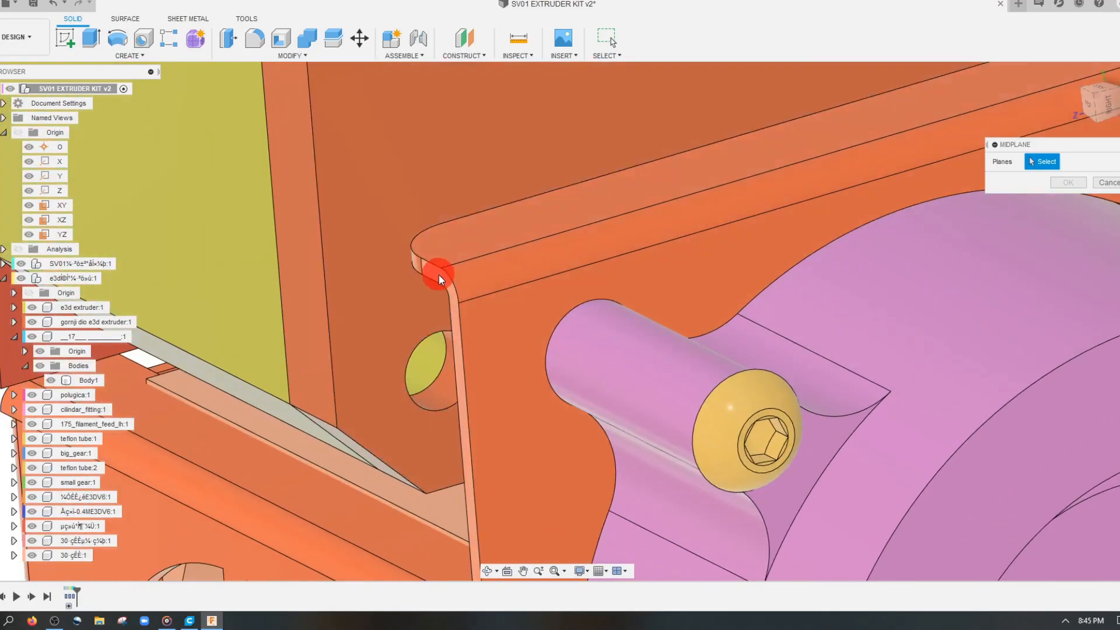
pyautogui.keyDown('shift'); pyautogui.moveTo(443, 286); pyautogui.dragTo(730, 423, button='middle'); pyautogui.keyUp('shift')
pyautogui.click(963, 402)
pyautogui.scroll(-4, 840, 370)
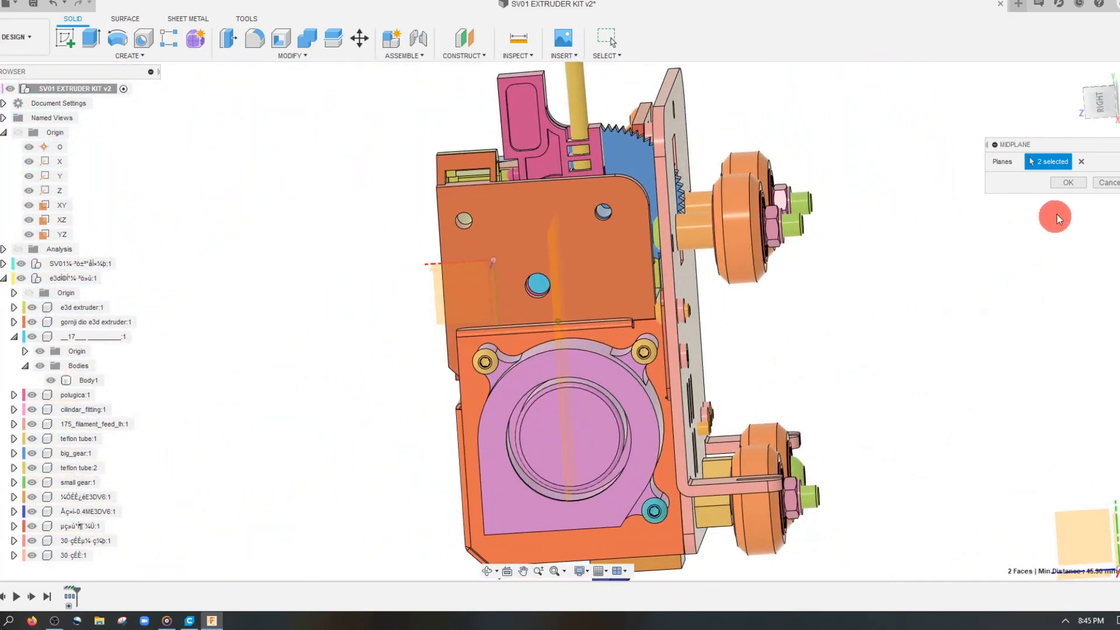
pyautogui.click(1064, 186)
# Step: Rotate the blower fan component by -35 degrees about X with Move/Copy, working in the top view
pyautogui.keyDown('shift'); pyautogui.moveTo(978, 316); pyautogui.dragTo(551, 457, button='middle'); pyautogui.keyUp('shift')
pyautogui.moveTo(551, 456); pyautogui.dragTo(563, 450)
pyautogui.keyDown('shift'); pyautogui.moveTo(564, 450); pyautogui.dragTo(613, 432, button='middle'); pyautogui.keyUp('shift')
pyautogui.click(612, 432)
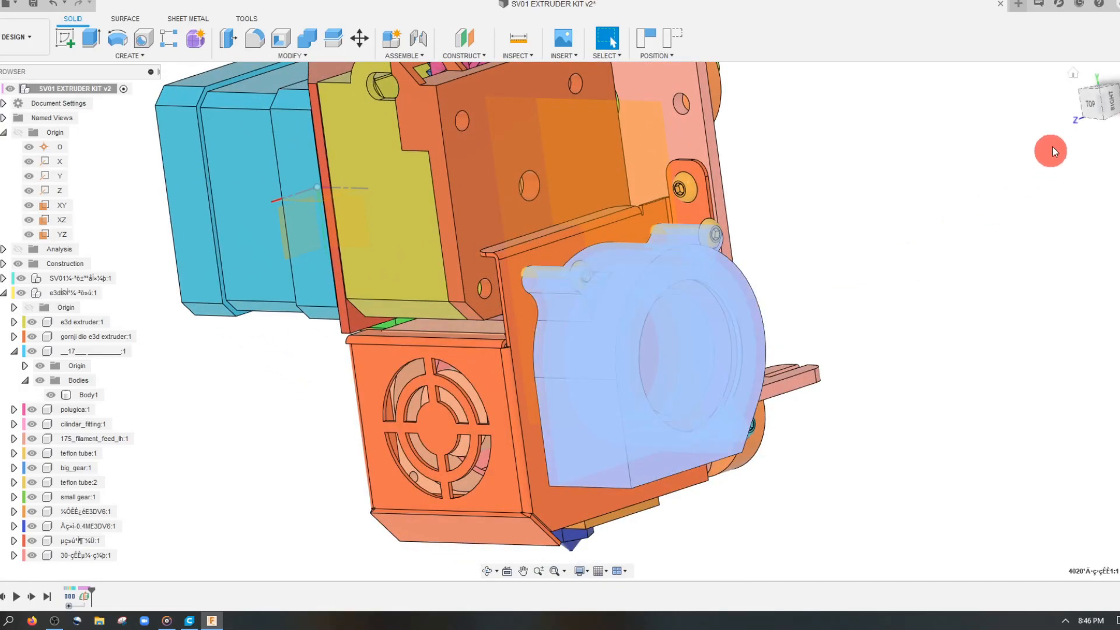
pyautogui.click(1089, 110)
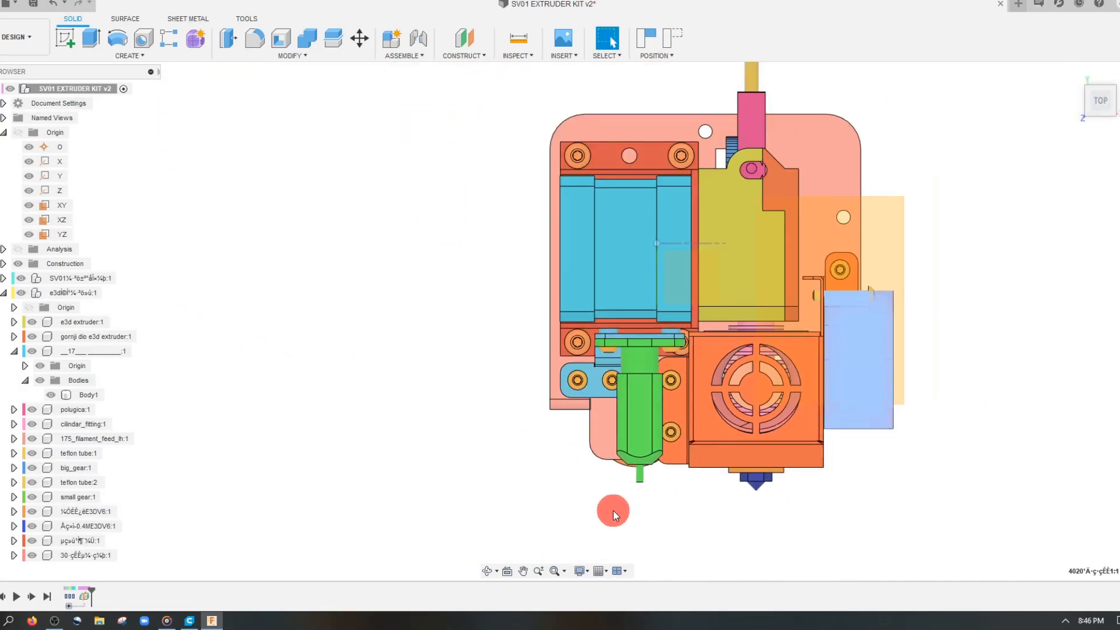
pyautogui.scroll(5, 642, 407)
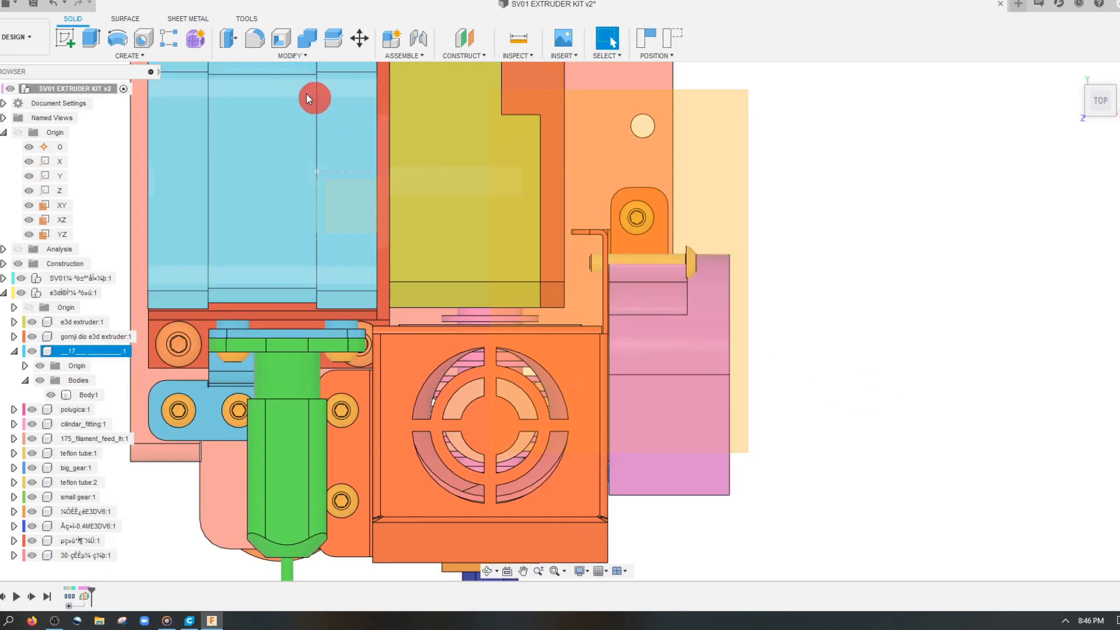
pyautogui.click(361, 36)
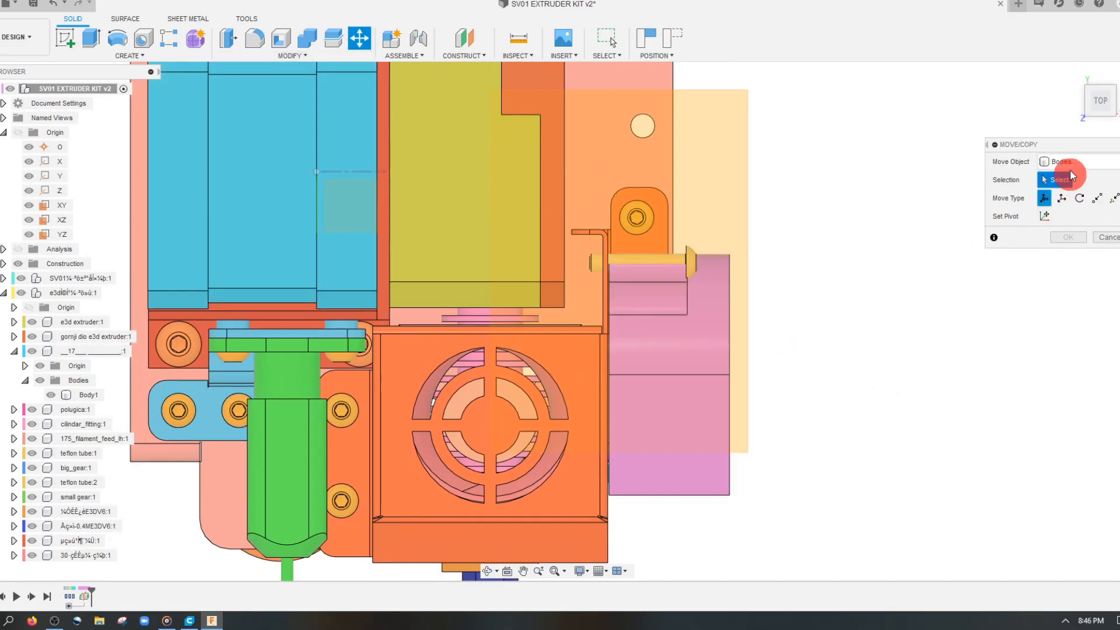
pyautogui.click(660, 389)
pyautogui.click(1073, 162)
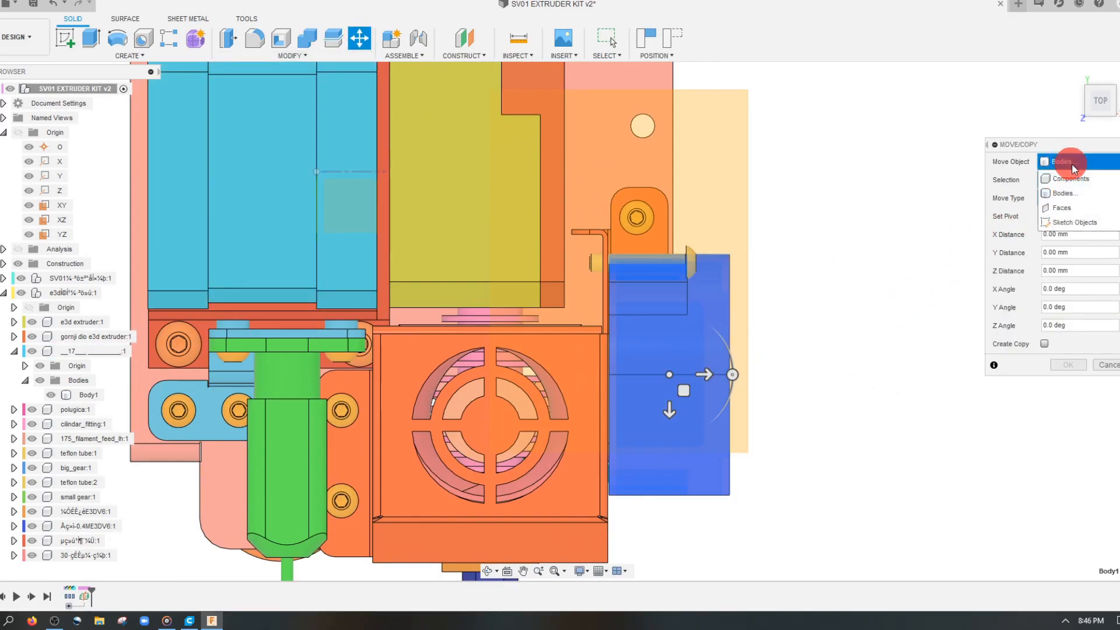
pyautogui.click(1071, 178)
pyautogui.click(695, 362)
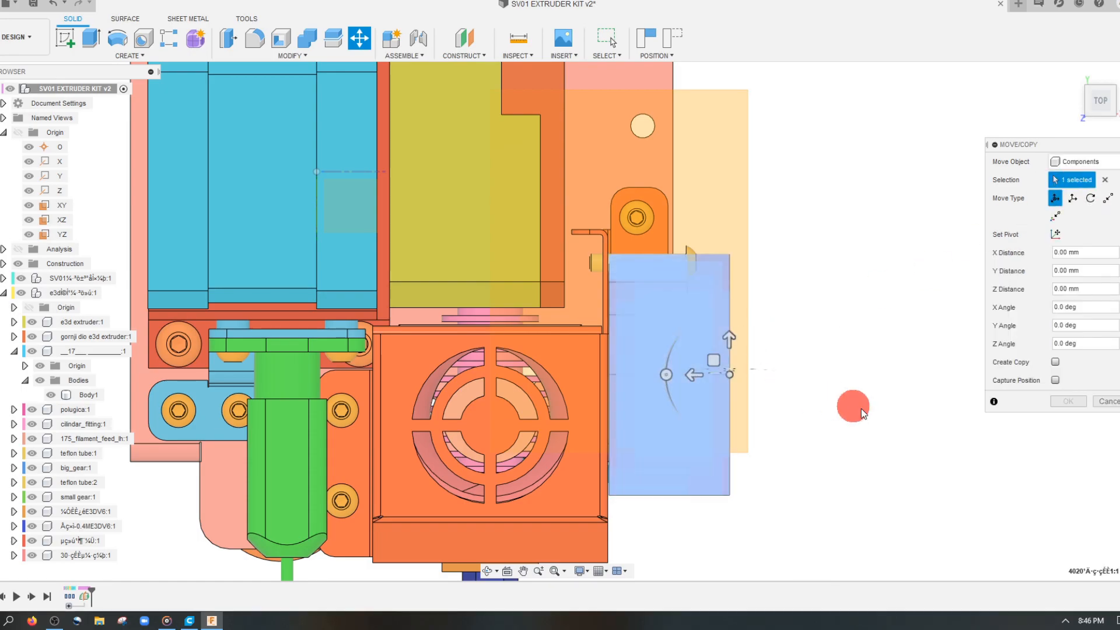
pyautogui.keyDown('shift'); pyautogui.moveTo(863, 410); pyautogui.dragTo(843, 371, button='middle'); pyautogui.keyUp('shift')
pyautogui.click(1098, 100)
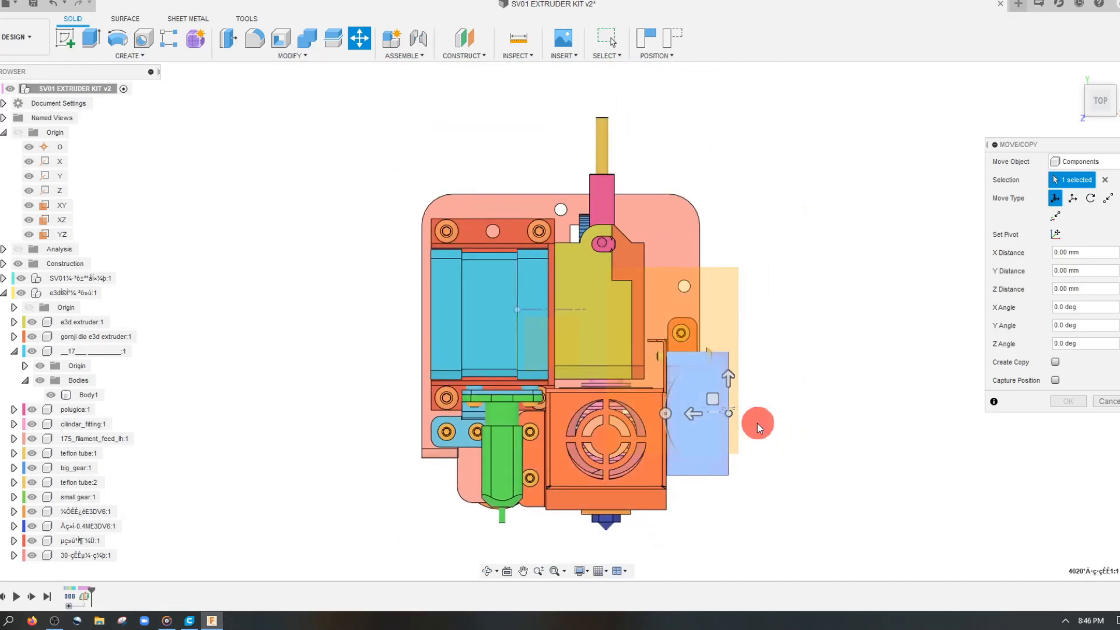
pyautogui.scroll(5, 738, 439)
pyautogui.moveTo(647, 395); pyautogui.dragTo(663, 367)
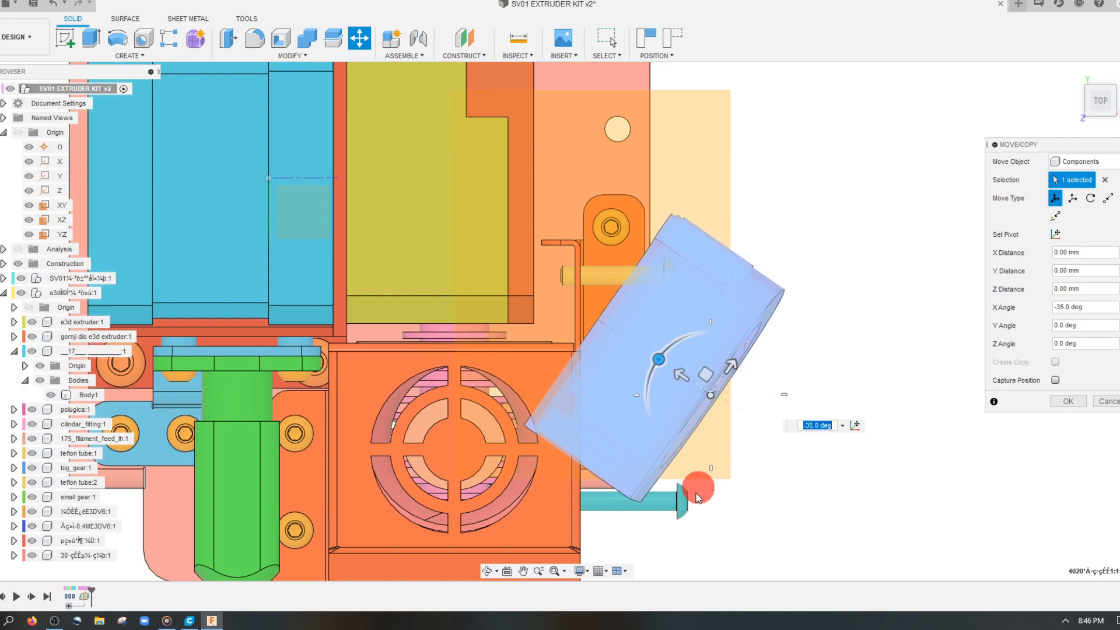
pyautogui.scroll(-4, 676, 506)
pyautogui.scroll(3, 761, 541)
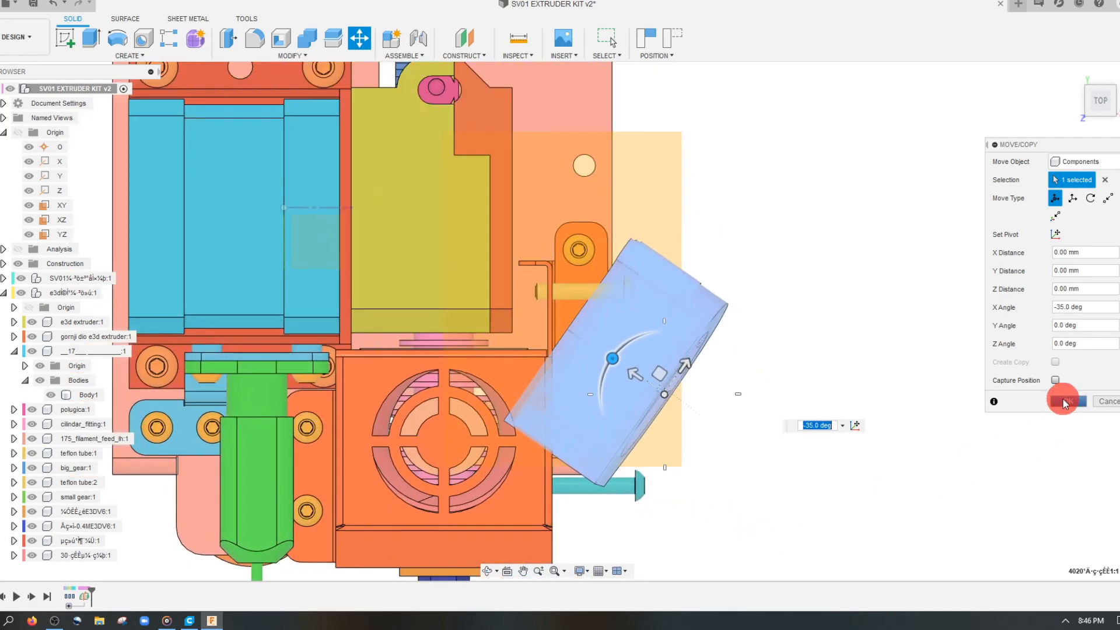
pyautogui.click(1066, 405)
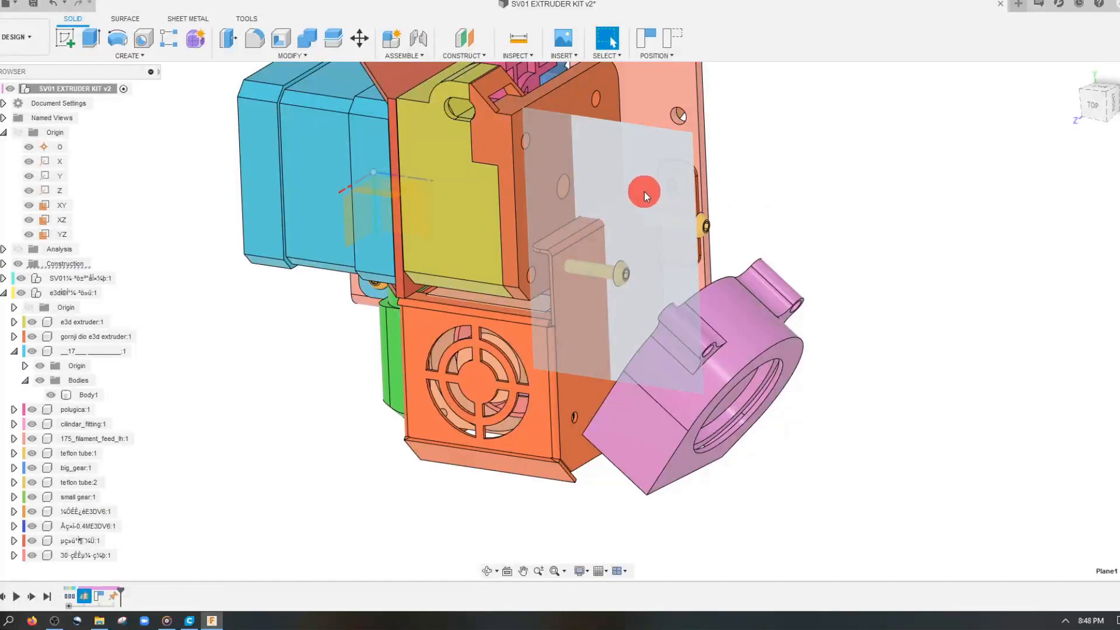
# Step: Capture the fan's position and sketch a closed triangle on the midplane from the shroud's lower outer corner, its sloped side about 44 mm long
pyautogui.click(63, 35)
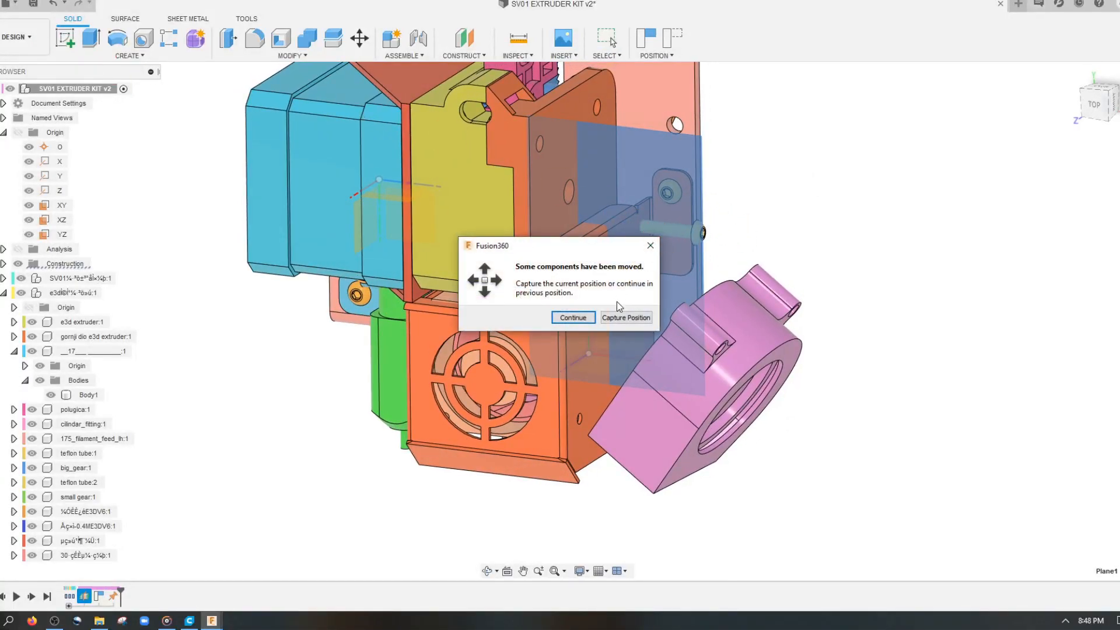
pyautogui.click(626, 318)
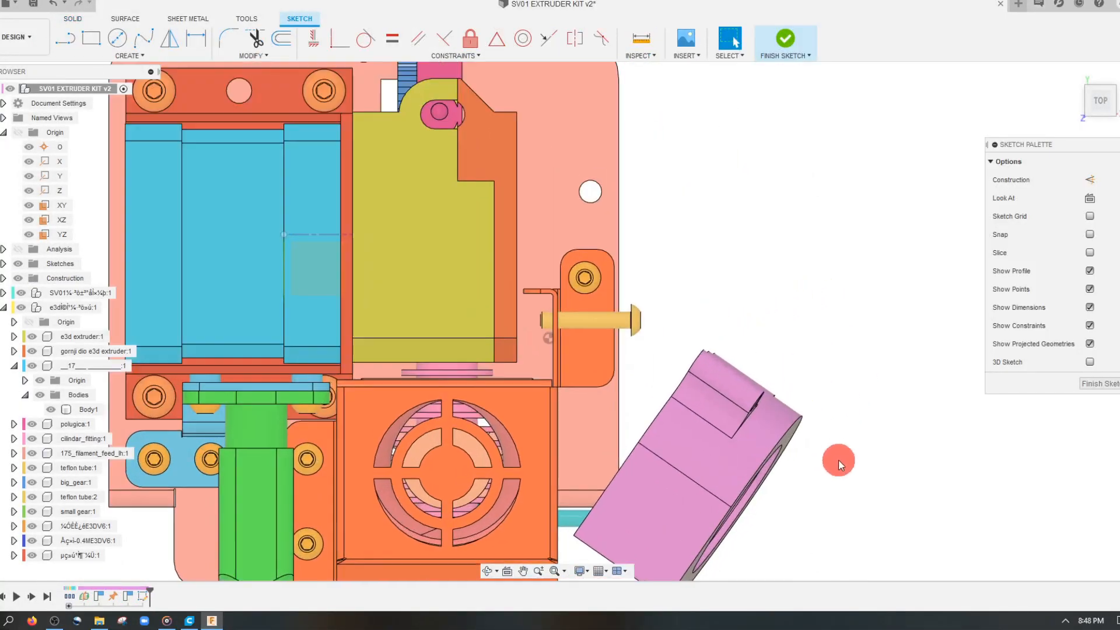
pyautogui.scroll(3, 671, 467)
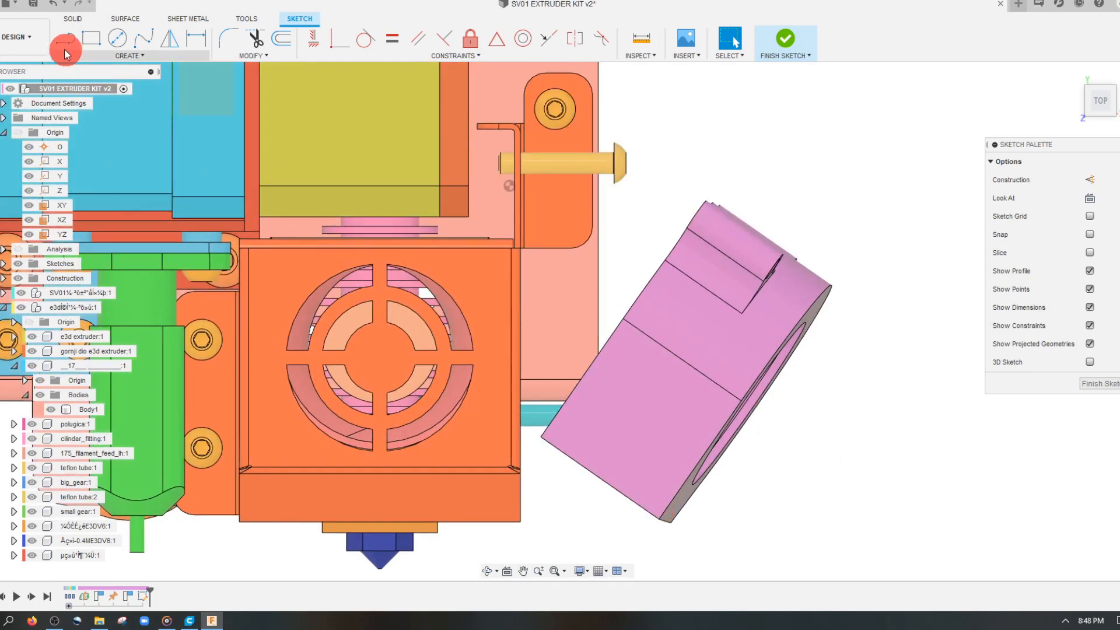
pyautogui.click(521, 521)
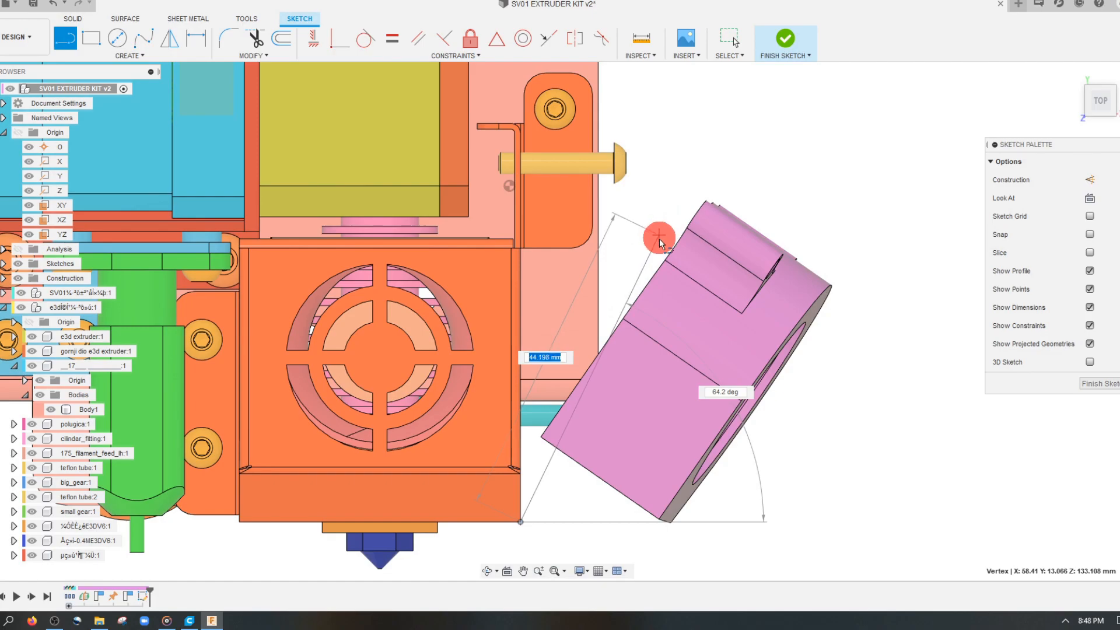
pyautogui.click(658, 241)
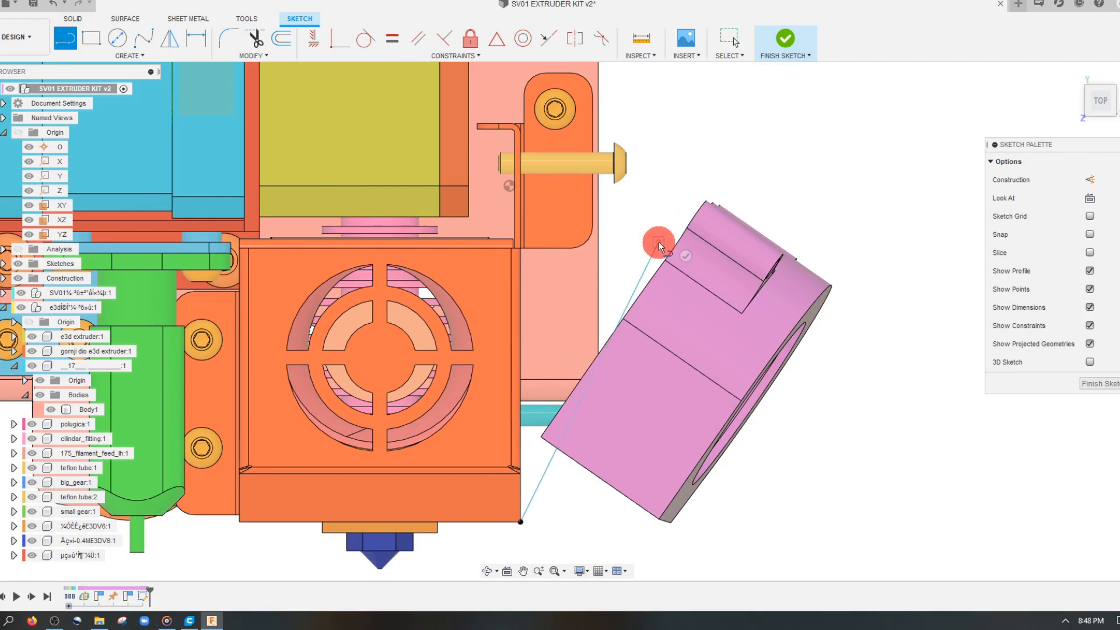
pyautogui.click(545, 241)
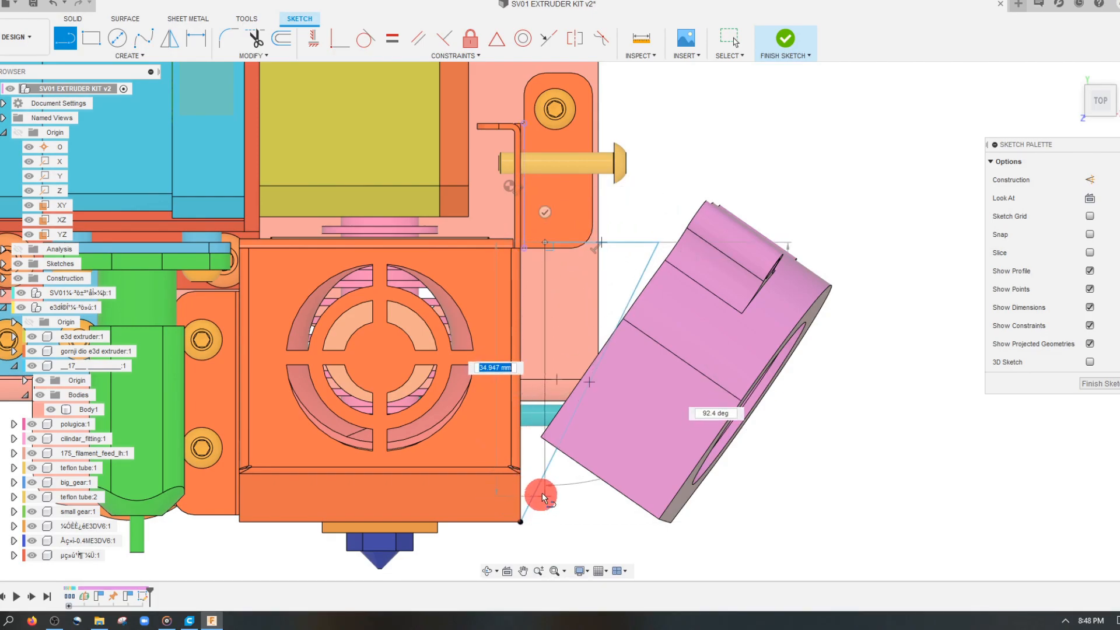
pyautogui.click(545, 473)
pyautogui.press('Escape')
pyautogui.moveTo(545, 474); pyautogui.dragTo(520, 522)
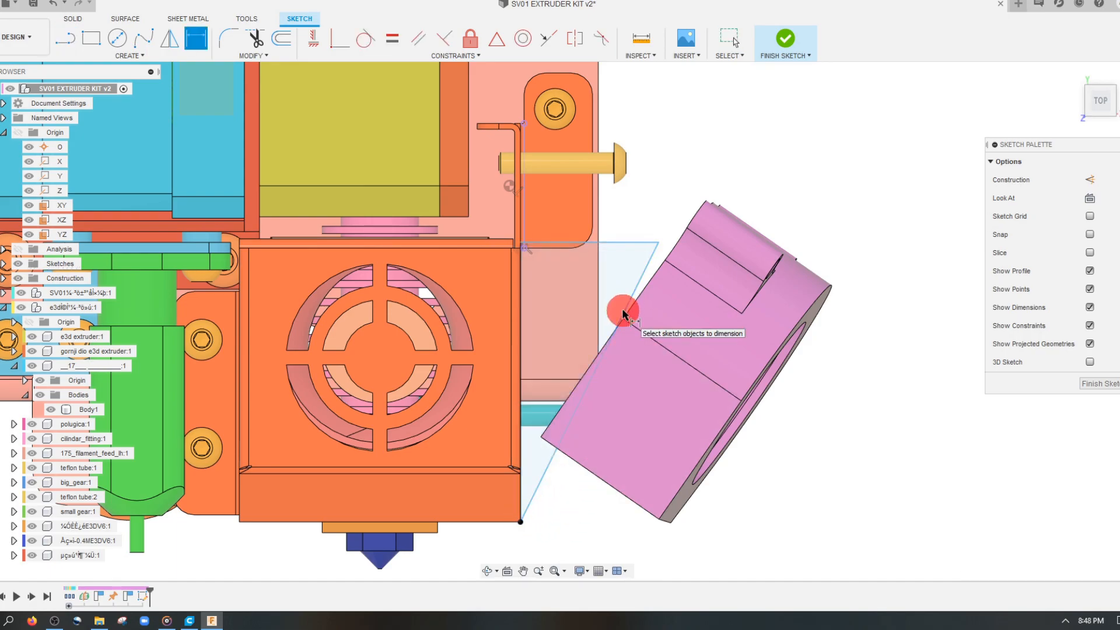
# Step: Dimension the angle between the triangle's vertical and sloped sides and set it to 35 degrees
pyautogui.click(517, 344)
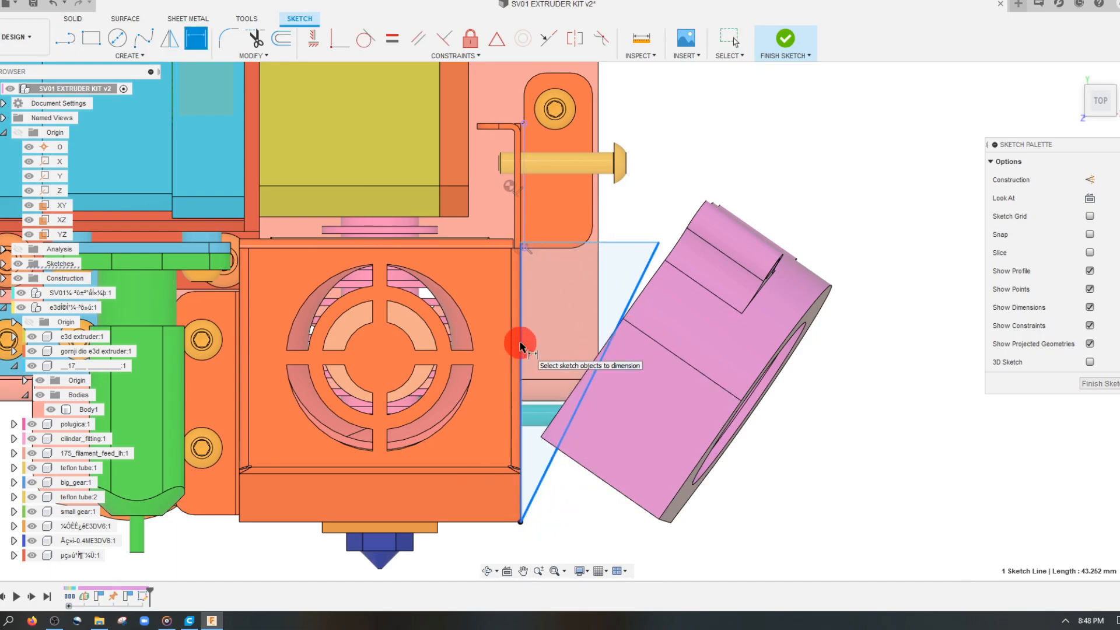
pyautogui.click(584, 329)
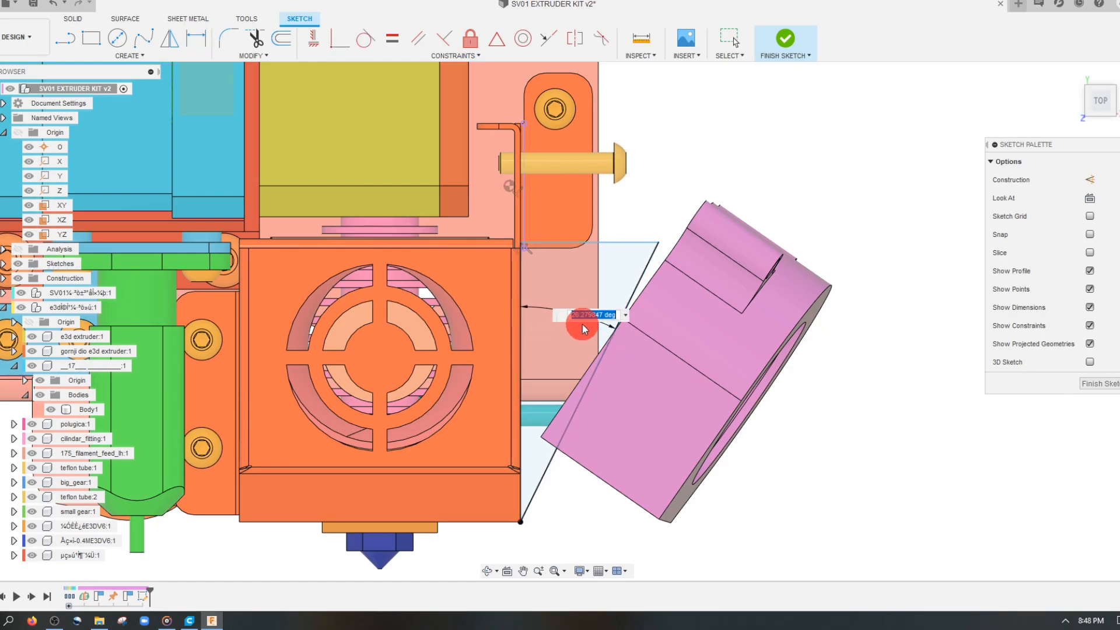
pyautogui.write('35')
pyautogui.press('Return')
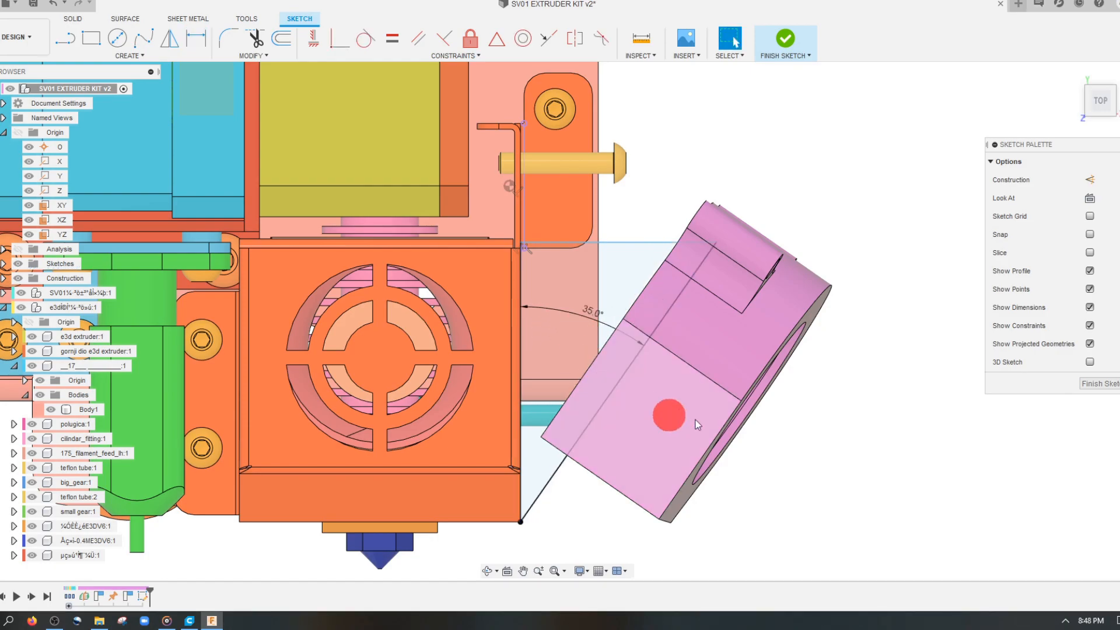
# Step: Project the vertical edge of the orange bracket's side plate into the sketch
pyautogui.scroll(-2, 633, 411)
pyautogui.moveTo(620, 467)
pyautogui.keyDown('shift'); pyautogui.mouseDown(button='middle')
pyautogui.moveTo(599, 474)
pyautogui.moveTo(618, 259)
pyautogui.moveTo(573, 536)
pyautogui.moveTo(589, 535)
pyautogui.mouseUp(button='middle'); pyautogui.keyUp('shift')
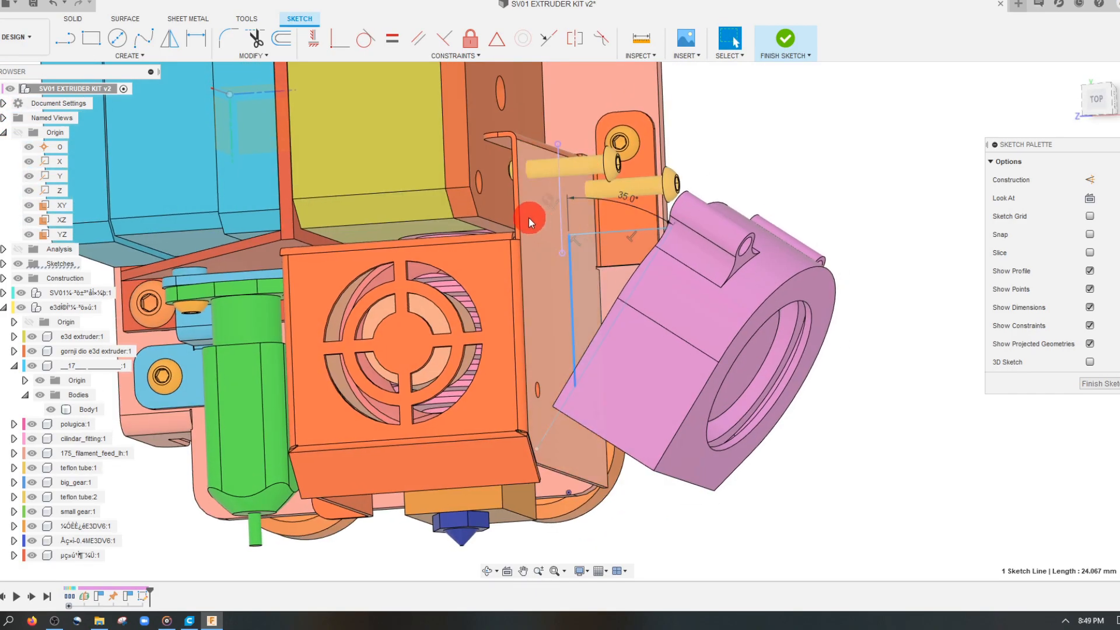
pyautogui.click(520, 215)
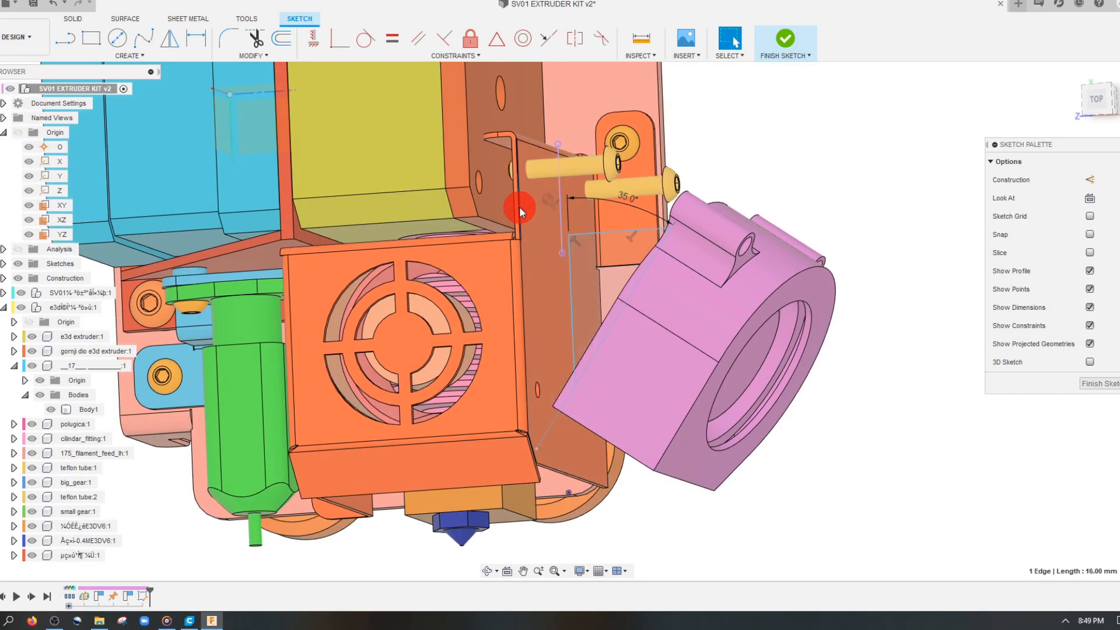
pyautogui.press('p')
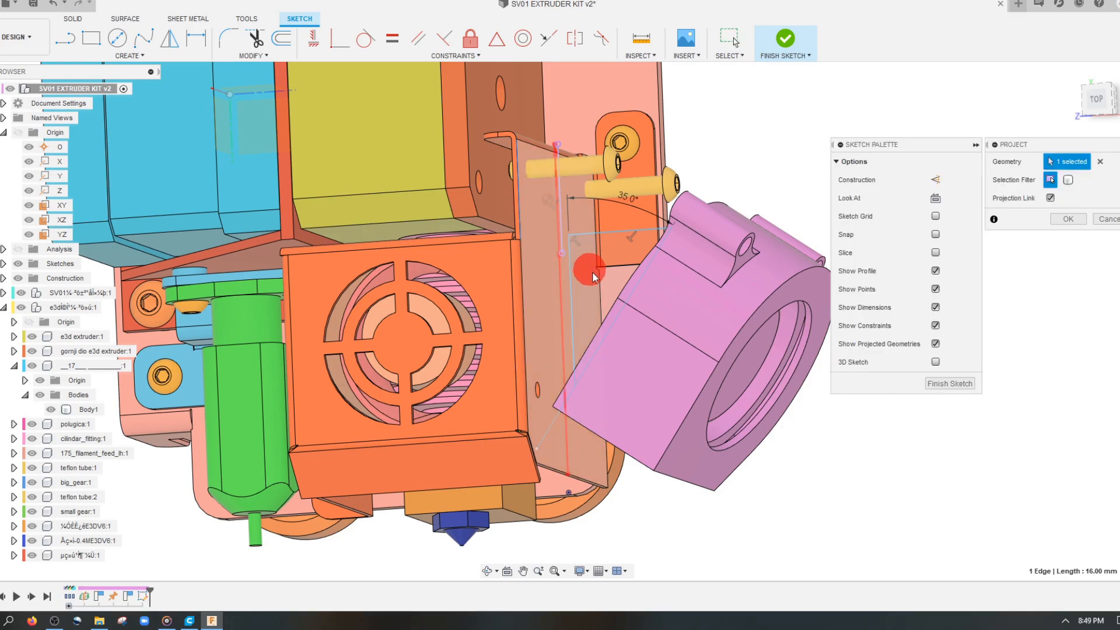
pyautogui.click(649, 300)
pyautogui.press('Return')
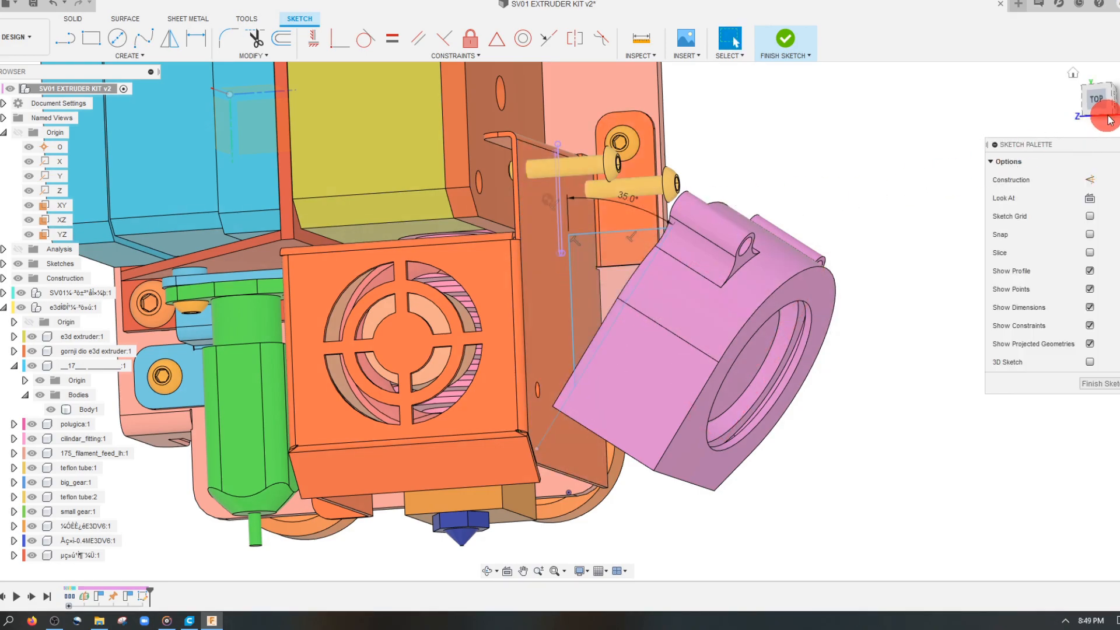
# Step: Attach the triangle's upper inner corner to the projected bracket edge so its vertical side lies against the bracket
pyautogui.click(1099, 99)
pyautogui.scroll(6, 560, 227)
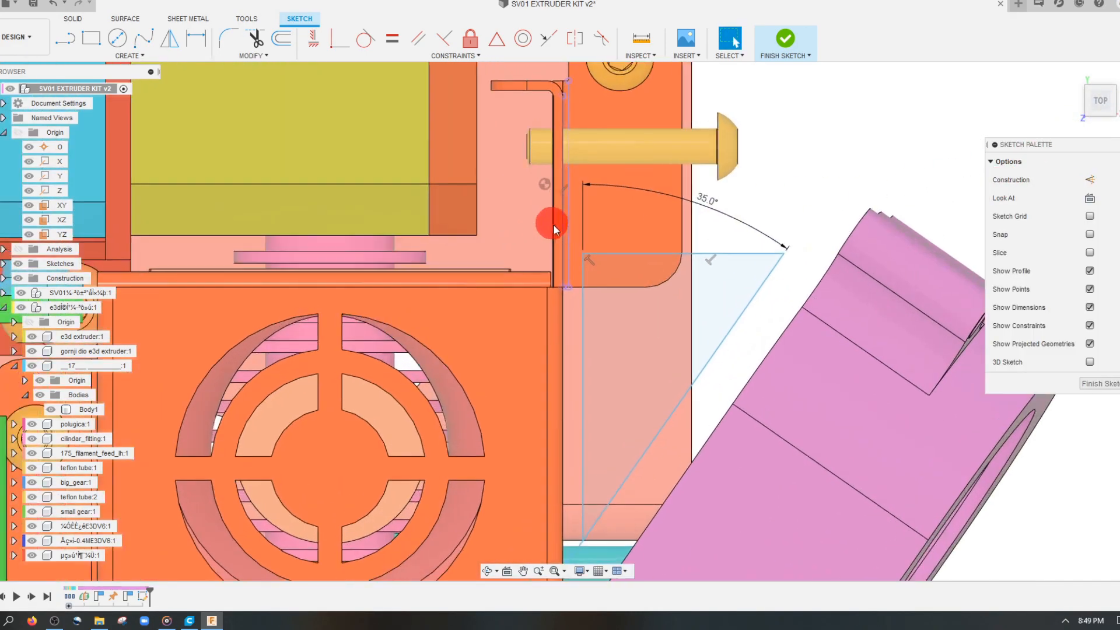
pyautogui.scroll(1, 560, 239)
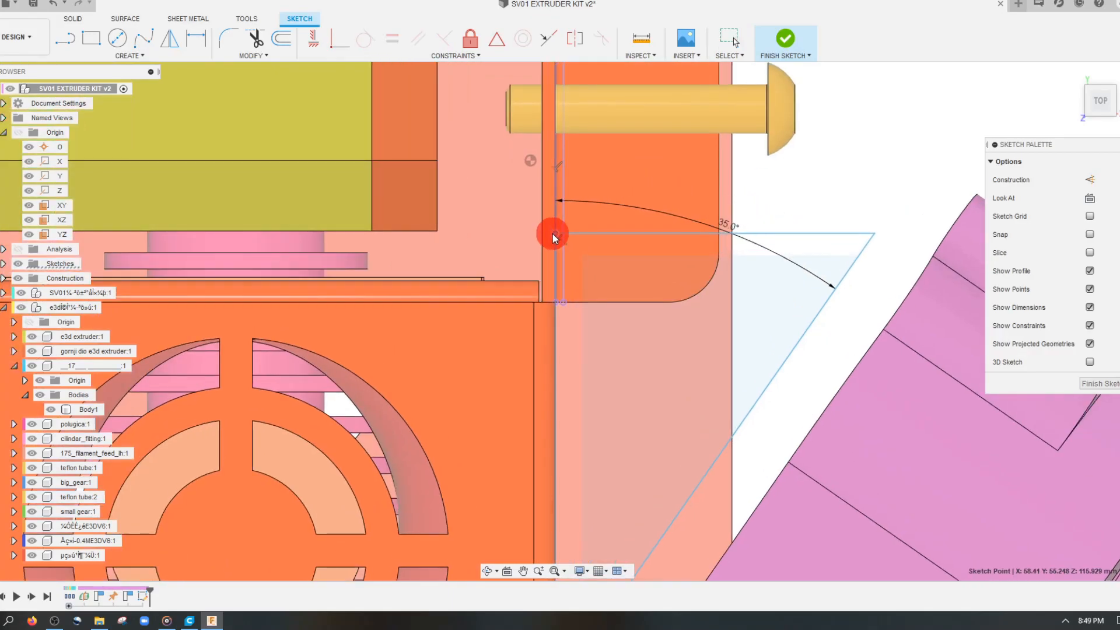
pyautogui.click(554, 233)
pyautogui.scroll(-4, 575, 256)
pyautogui.press('Escape')
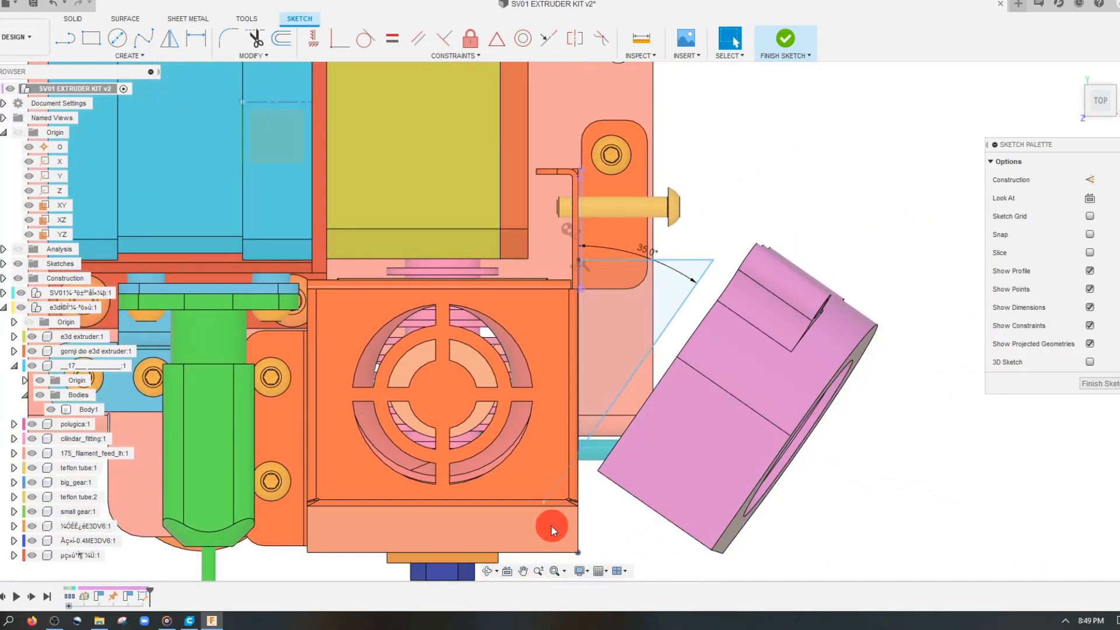
# Step: Move the triangle's lower corner onto the projected point at the shroud's lower outer corner
pyautogui.moveTo(547, 510)
pyautogui.mouseDown()
pyautogui.moveTo(577, 435)
pyautogui.moveTo(581, 483)
pyautogui.mouseUp()
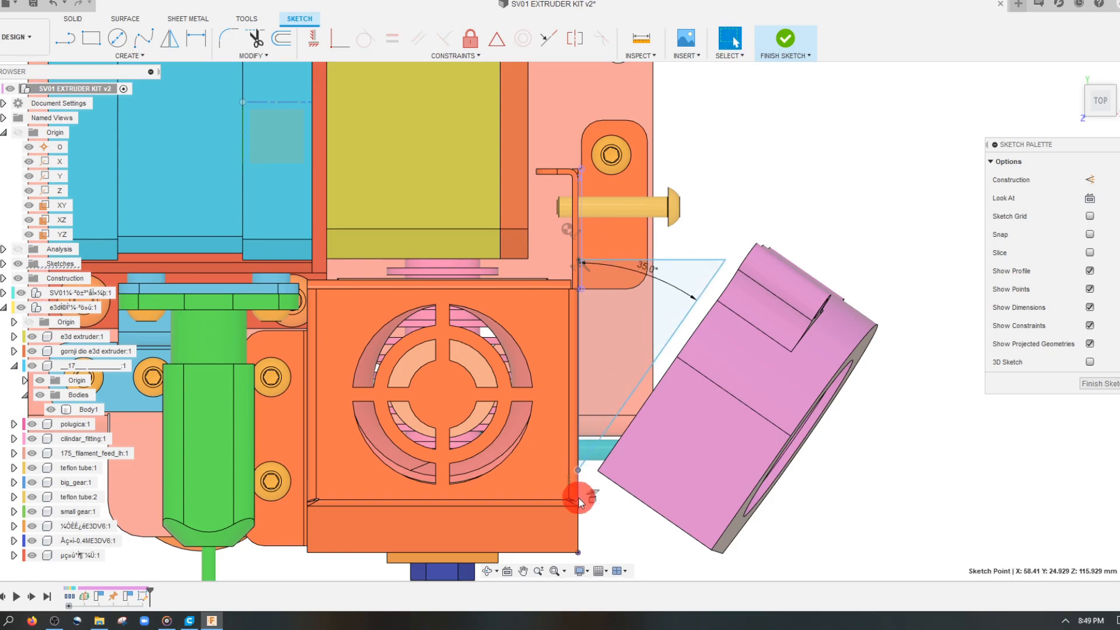
pyautogui.click(603, 408)
pyautogui.click(604, 496)
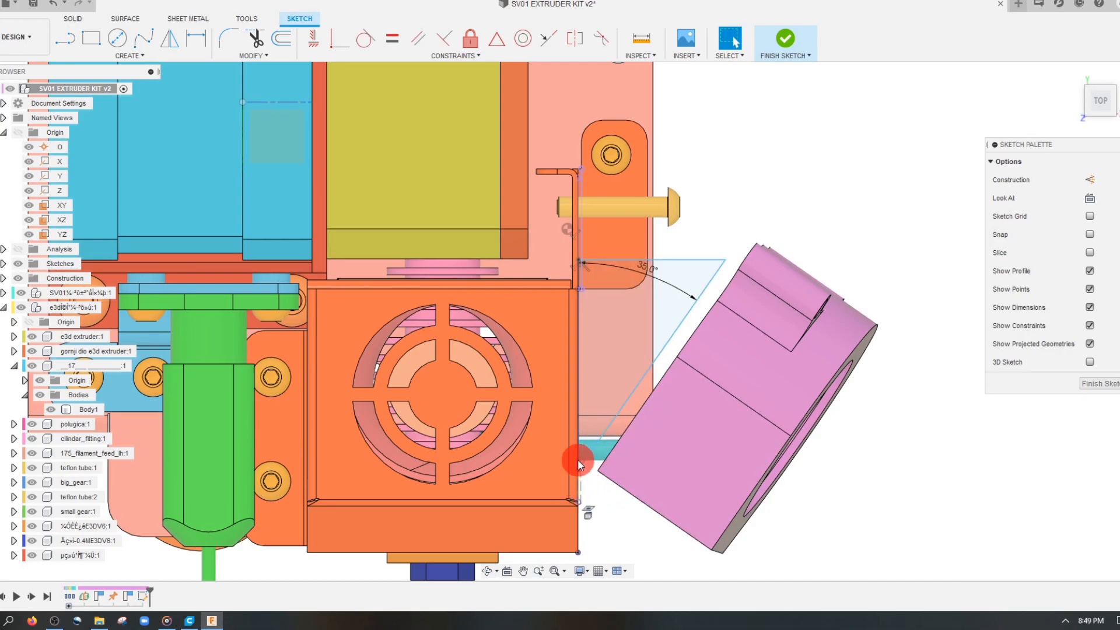
pyautogui.moveTo(599, 502)
pyautogui.keyDown('shift'); pyautogui.mouseDown(button='middle')
pyautogui.moveTo(613, 422)
pyautogui.moveTo(743, 451)
pyautogui.moveTo(722, 428)
pyautogui.moveTo(667, 445)
pyautogui.moveTo(562, 528)
pyautogui.mouseUp(button='middle'); pyautogui.keyUp('shift')
pyautogui.scroll(3, 562, 528)
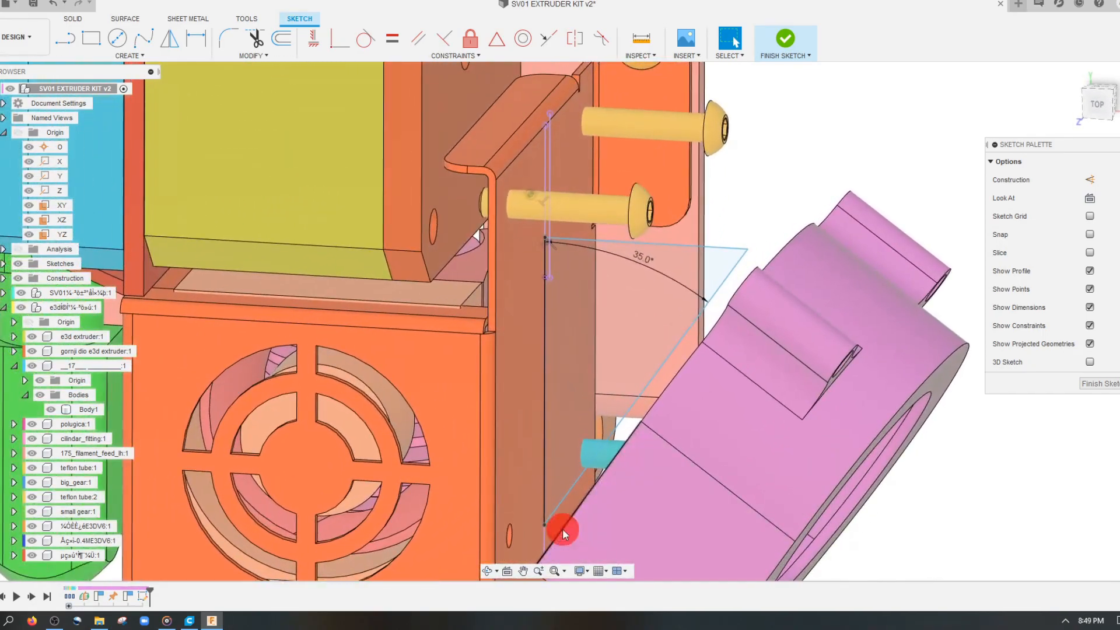
pyautogui.moveTo(545, 523)
pyautogui.mouseDown()
pyautogui.moveTo(545, 465)
pyautogui.moveTo(554, 509)
pyautogui.moveTo(555, 471)
pyautogui.moveTo(554, 552)
pyautogui.mouseUp()
pyautogui.scroll(-5, 648, 442)
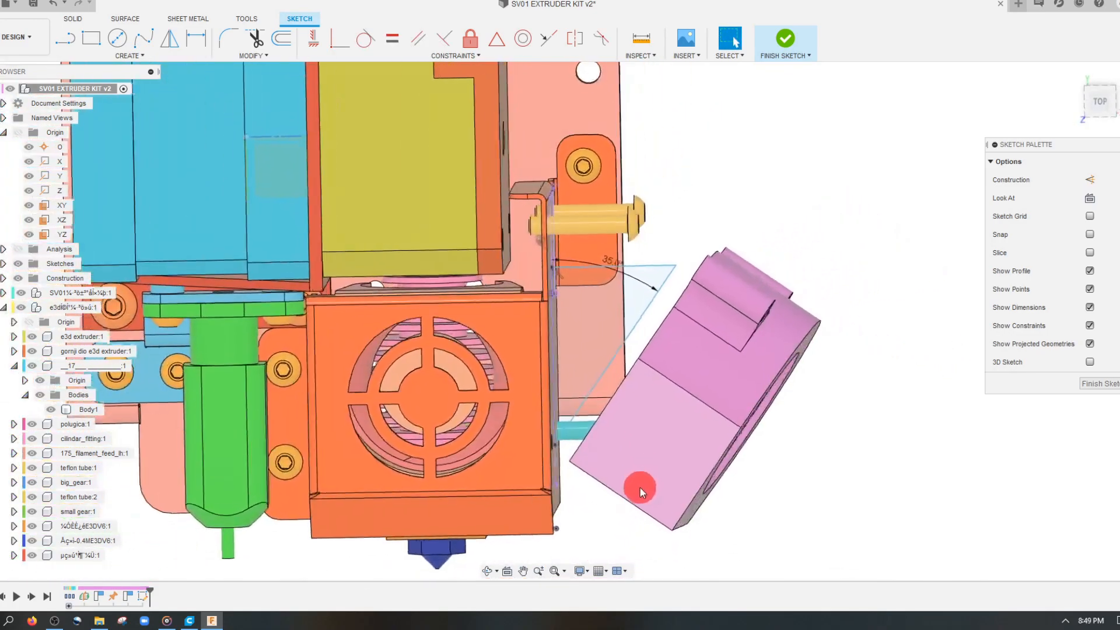
pyautogui.click(1100, 100)
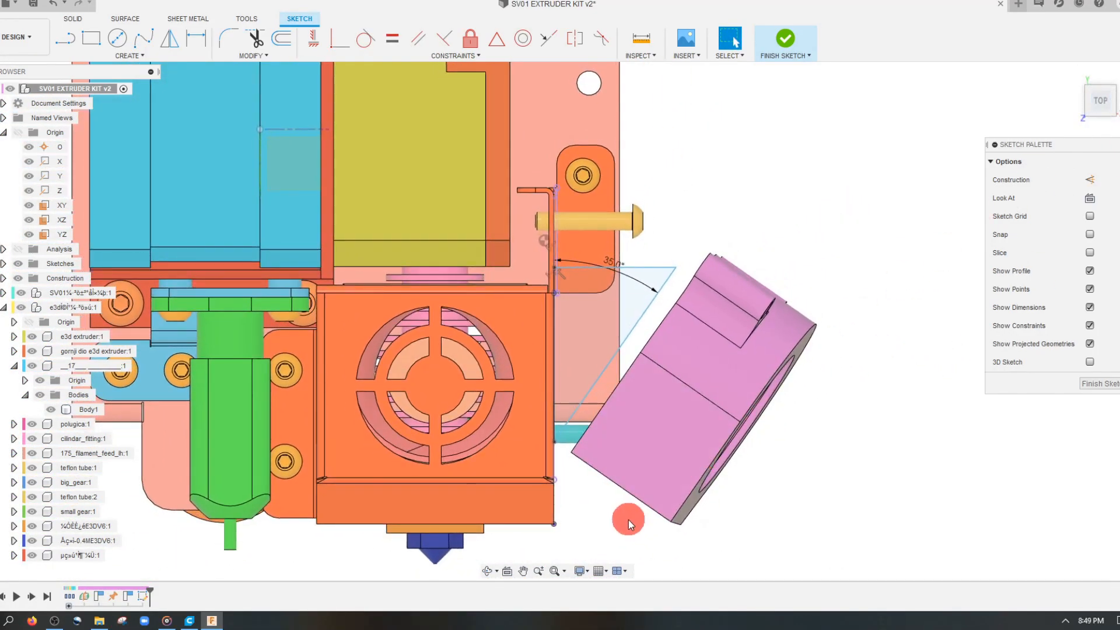
pyautogui.scroll(2, 628, 519)
pyautogui.moveTo(539, 428); pyautogui.dragTo(540, 523)
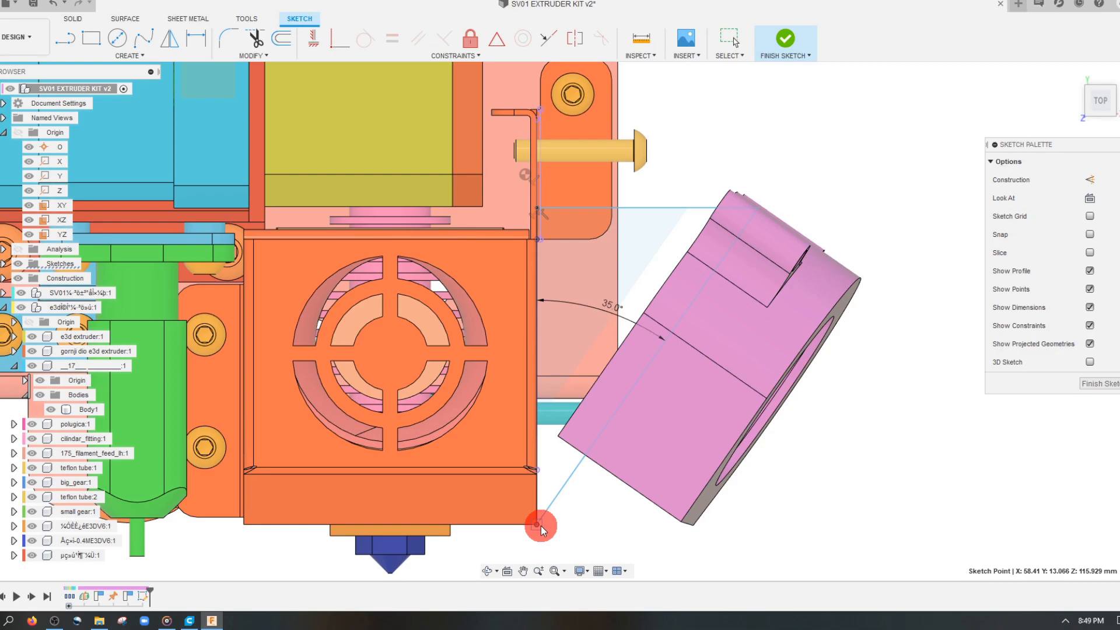
# Step: Lower the triangle's horizontal side to beneath the orange bracket's rounded tab, shortening the triangle
pyautogui.click(576, 373)
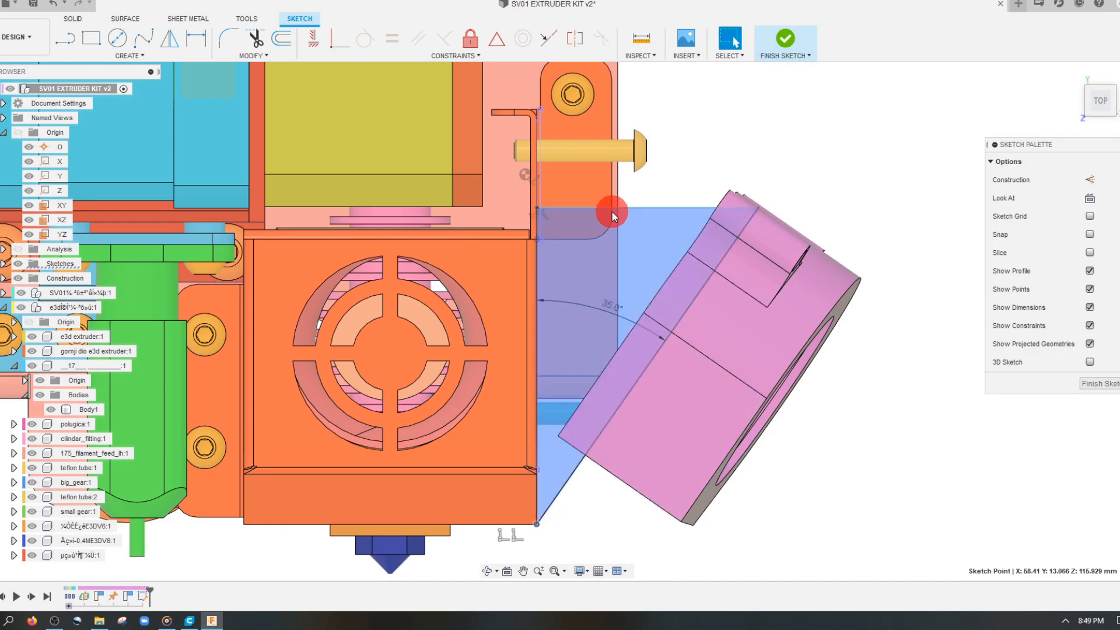
pyautogui.click(604, 316)
pyautogui.moveTo(604, 320); pyautogui.dragTo(598, 306)
pyautogui.click(622, 513)
pyautogui.click(558, 374)
# Step: Sketch three connected lines closing a narrow strip along the triangle's sloped side, its long outer side about 36 mm
pyautogui.scroll(2, 625, 537)
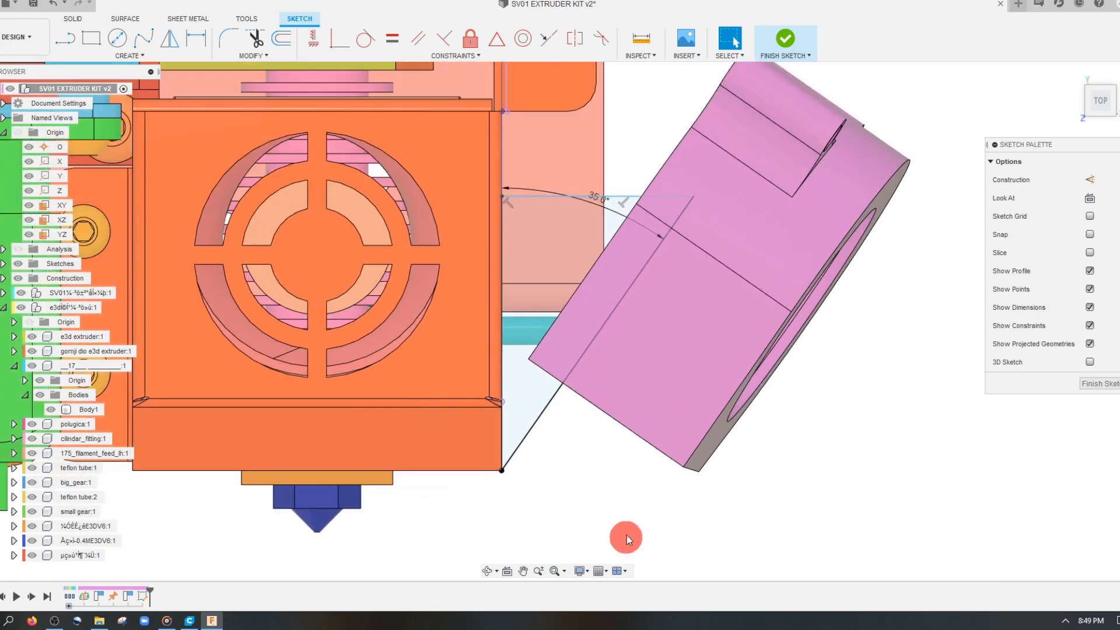
pyautogui.click(68, 42)
pyautogui.scroll(1, 535, 536)
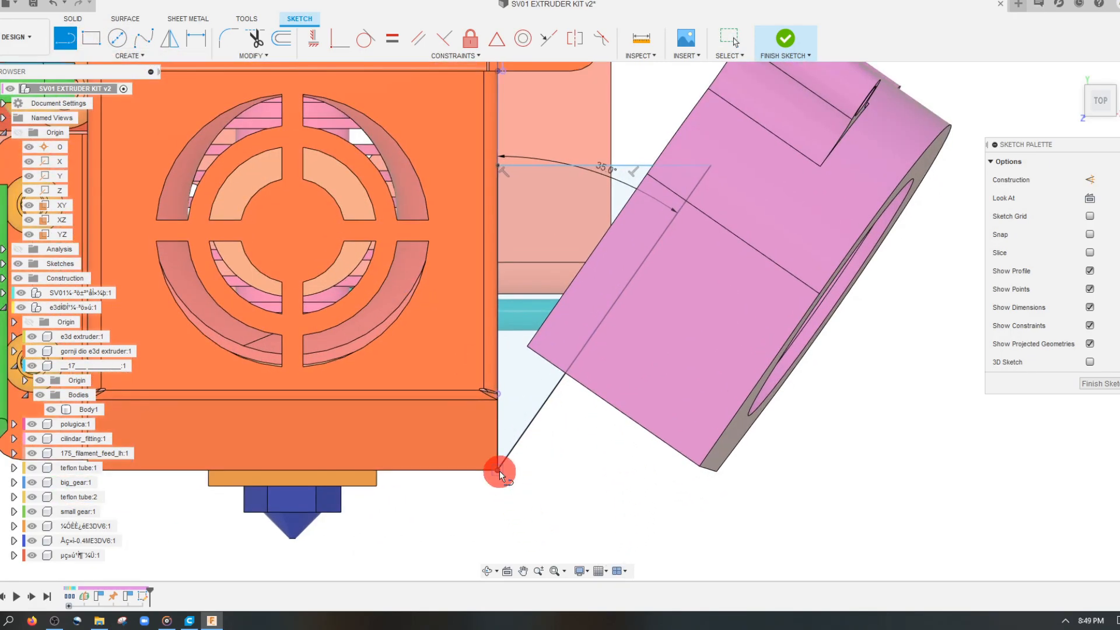
pyautogui.click(537, 509)
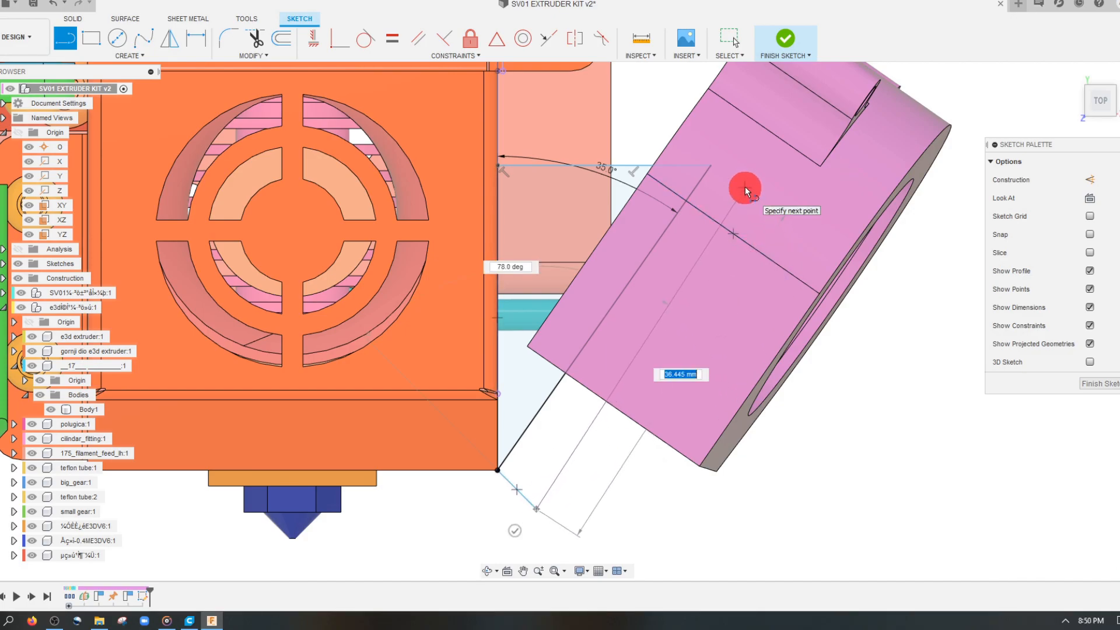
pyautogui.click(710, 165)
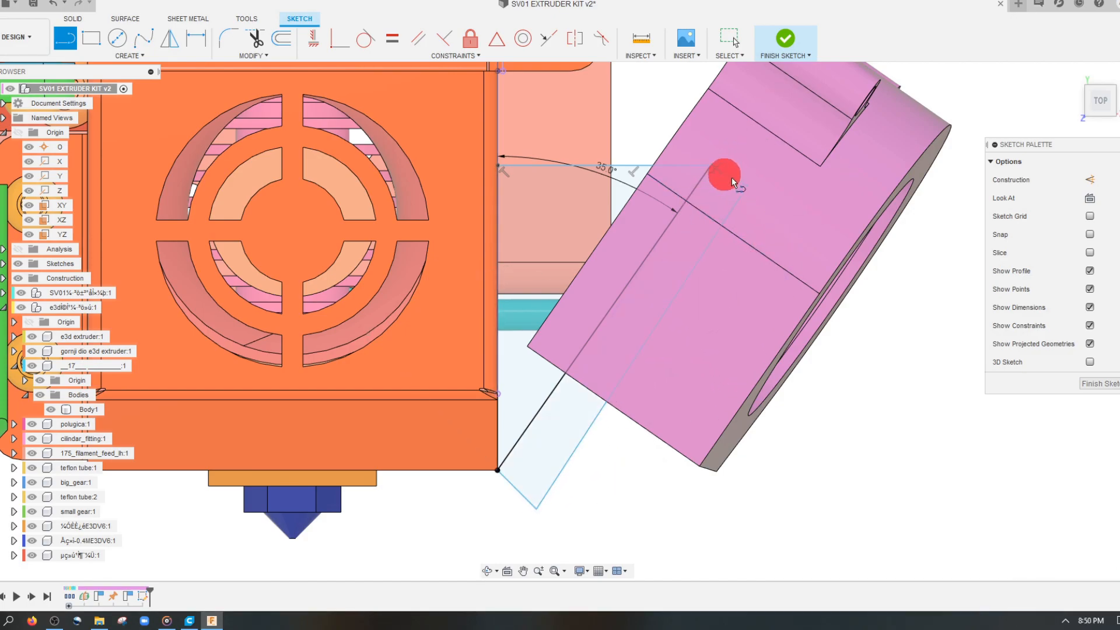
pyautogui.click(727, 190)
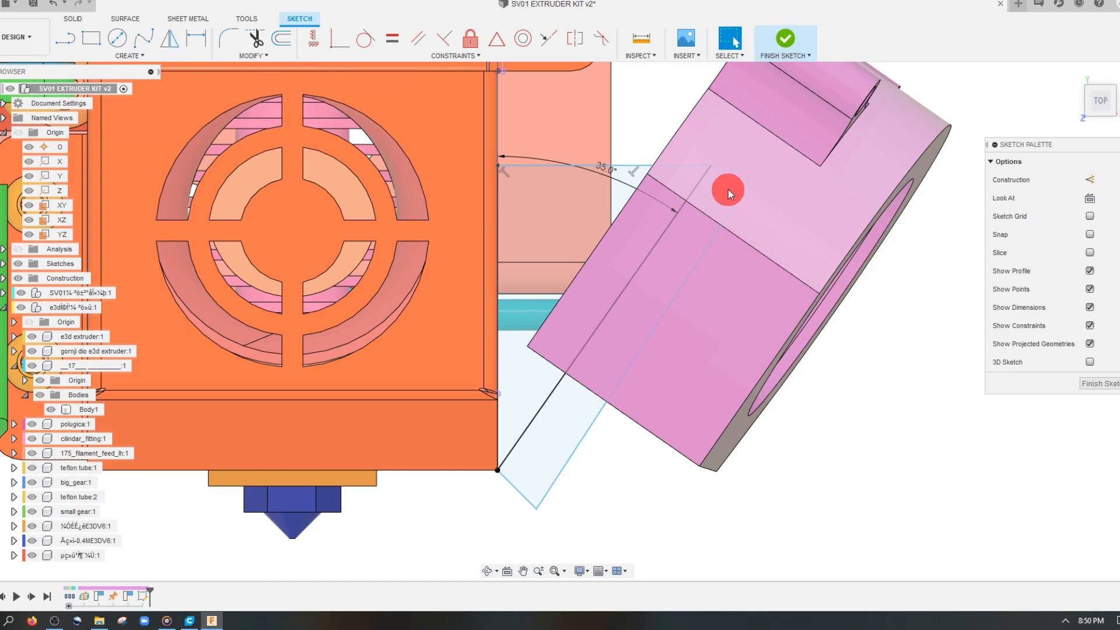
# Step: Constrain the strip's short lower side perpendicular to its long outer side
pyautogui.click(397, 52)
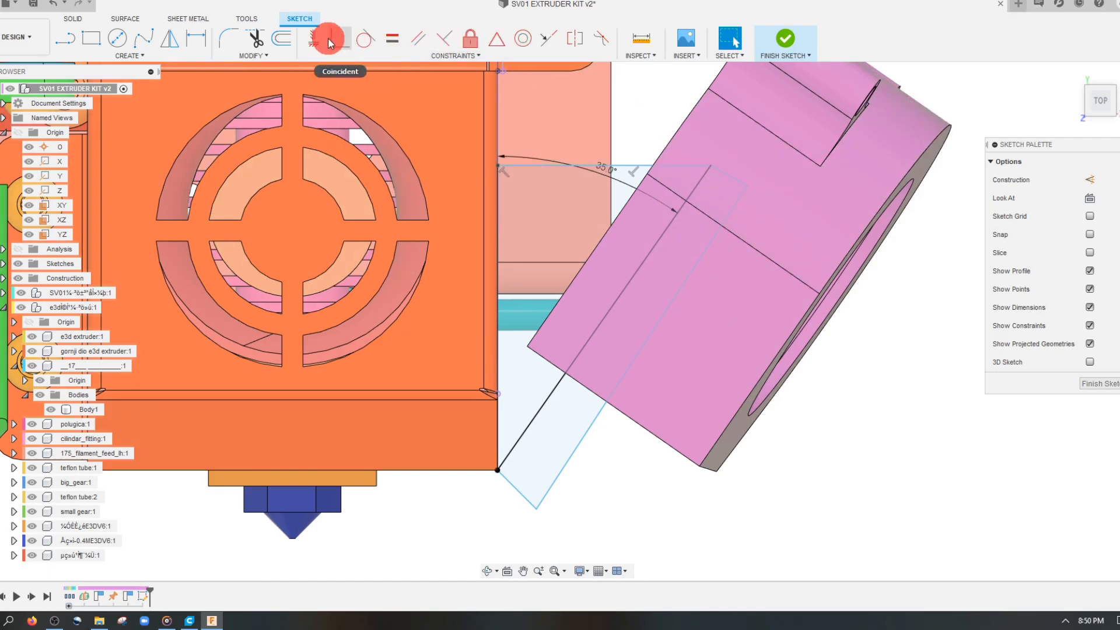
pyautogui.click(444, 38)
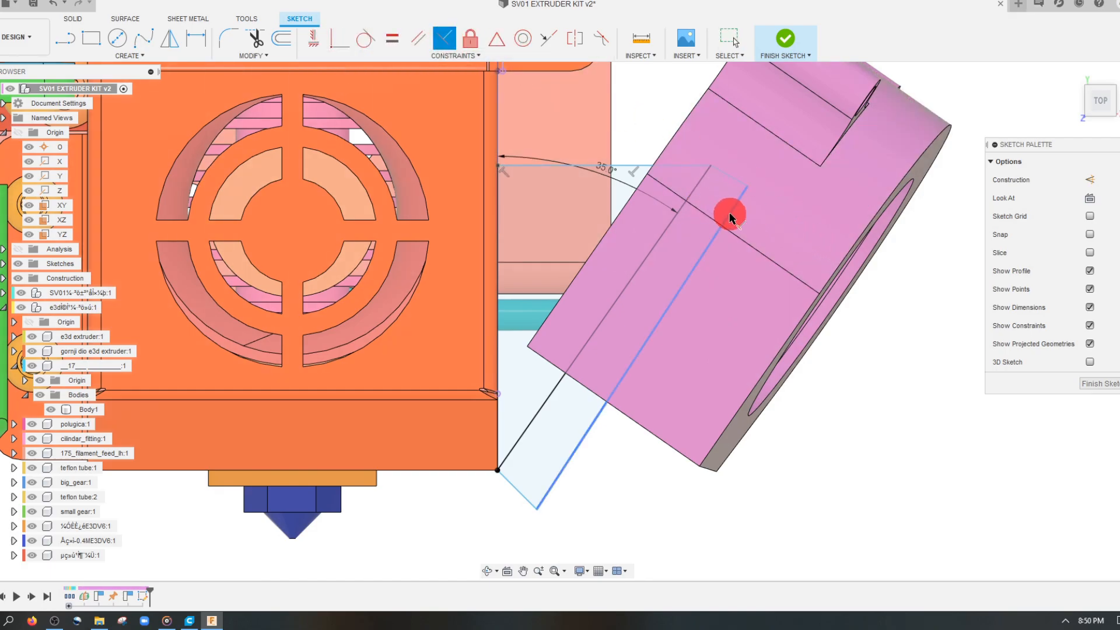
pyautogui.click(587, 403)
pyautogui.click(541, 497)
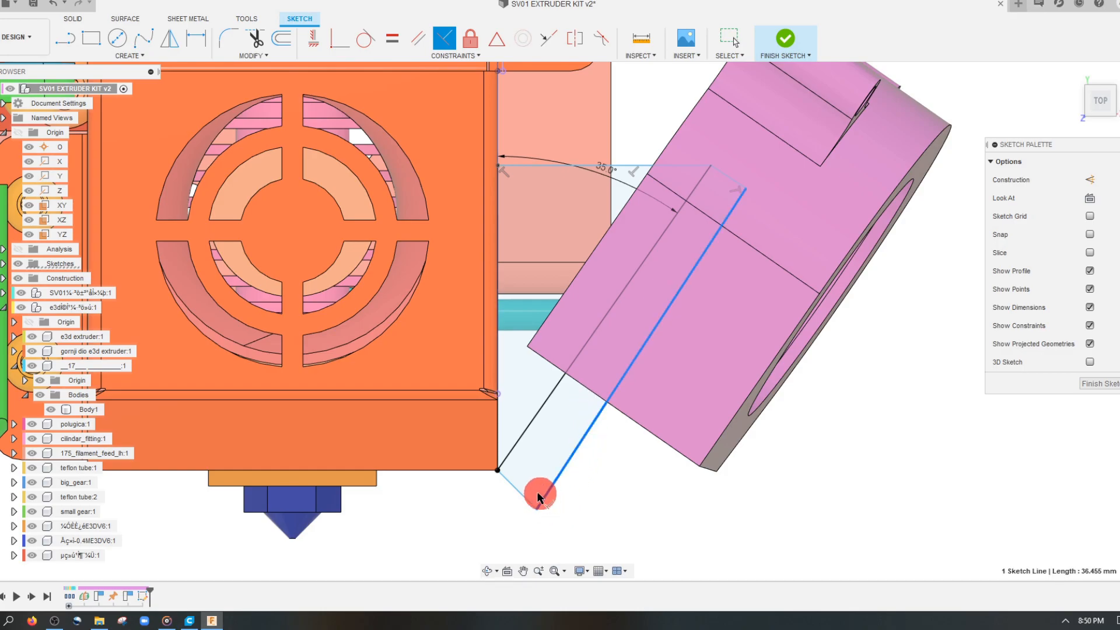
pyautogui.click(521, 491)
pyautogui.press('Escape')
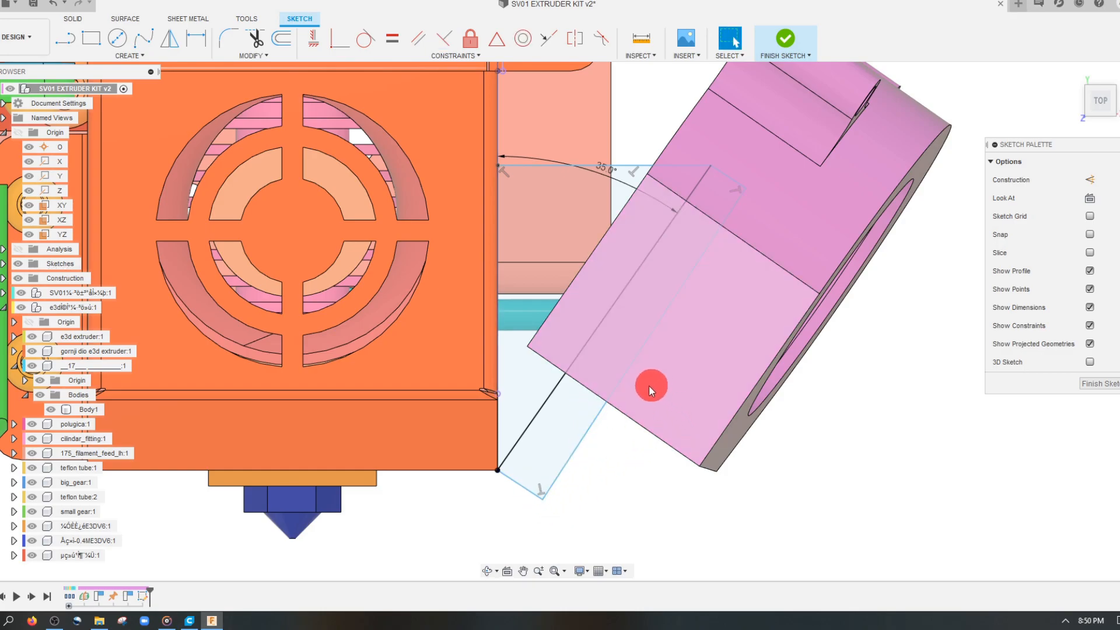
# Step: Try to dimension between the triangle's sloped side and the strip's outer side, and delete that dimension
pyautogui.click(527, 418)
pyautogui.click(576, 455)
pyautogui.click(559, 447)
pyautogui.press('Return')
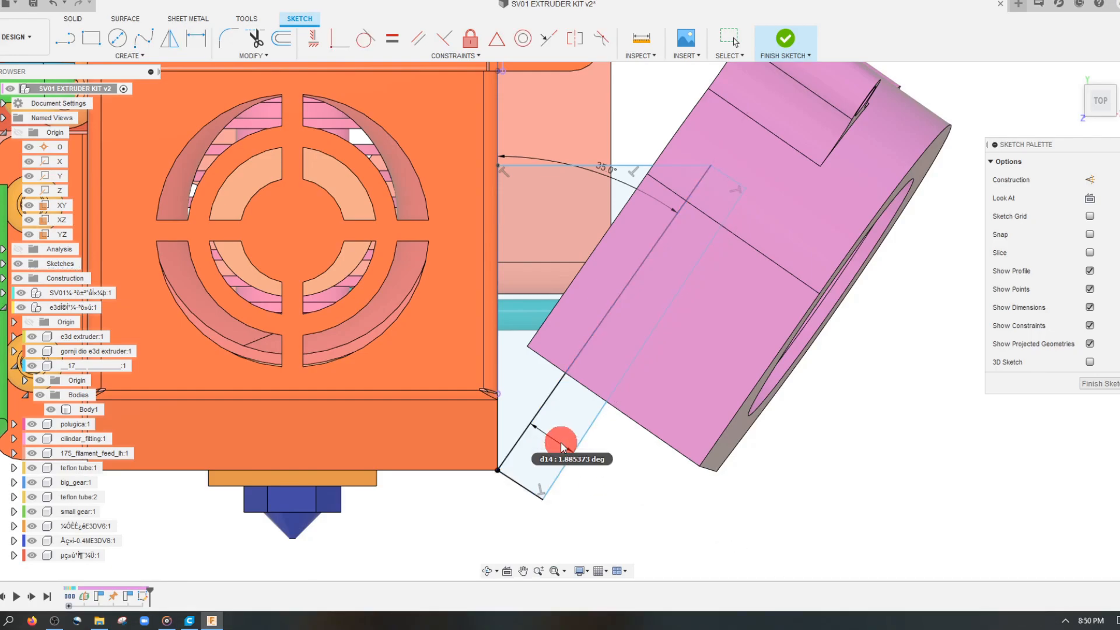
pyautogui.press('Escape')
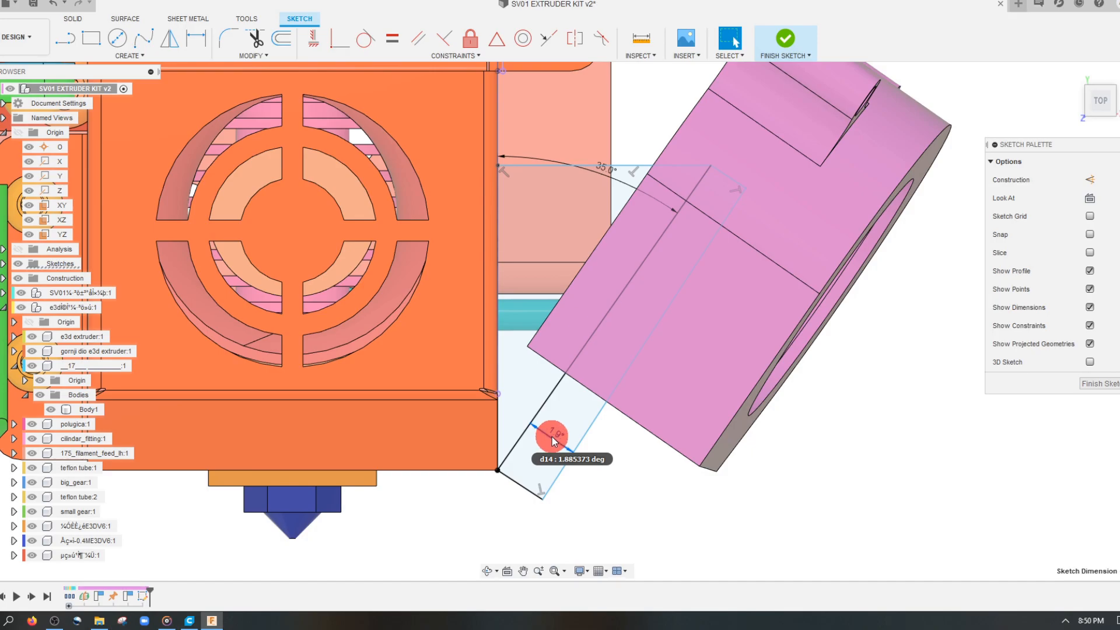
pyautogui.press('Delete')
# Step: Constrain the strip's outer side parallel to the triangle's sloped side and finish the sketch
pyautogui.click(408, 39)
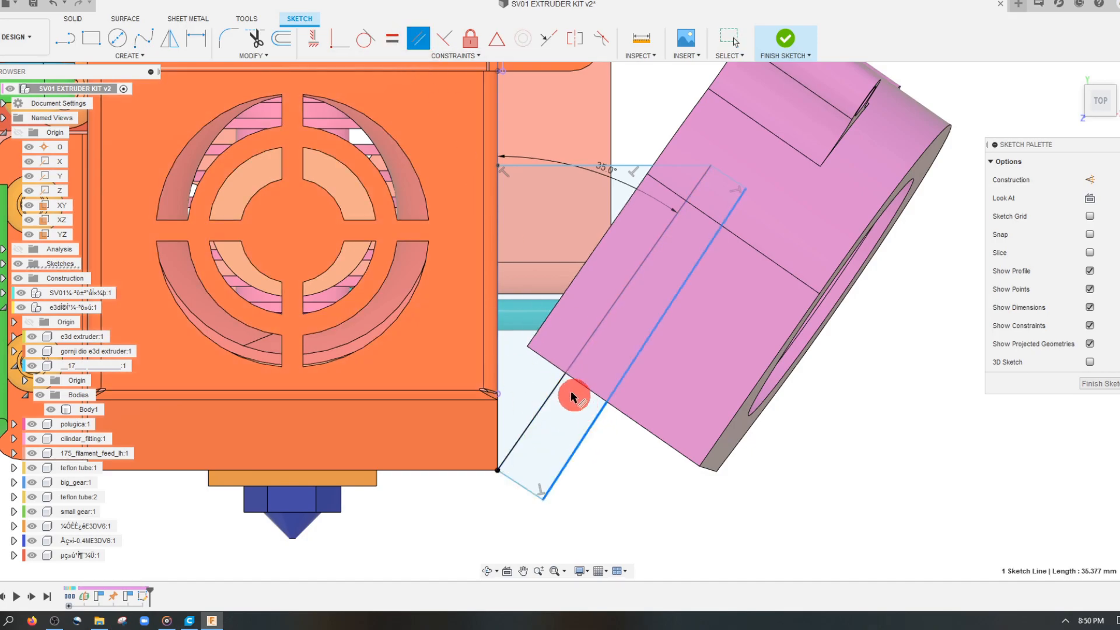
pyautogui.press('Escape')
pyautogui.press('Escape')
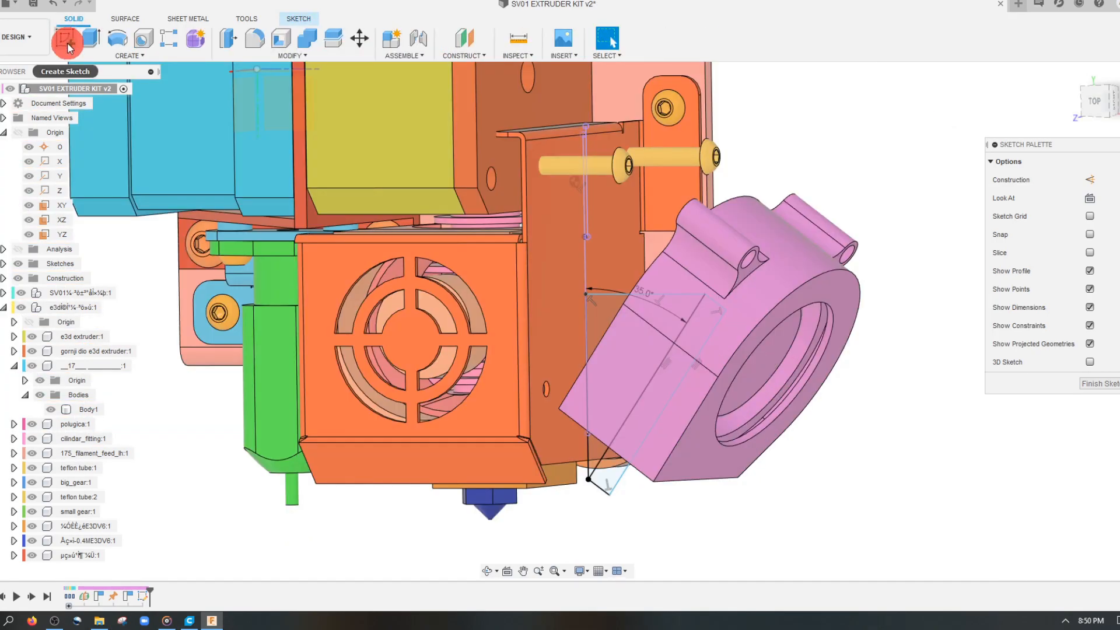
# Step: Start extruding both the triangle and strip profiles about 19.6 mm as a new component
pyautogui.click(84, 40)
pyautogui.click(607, 470)
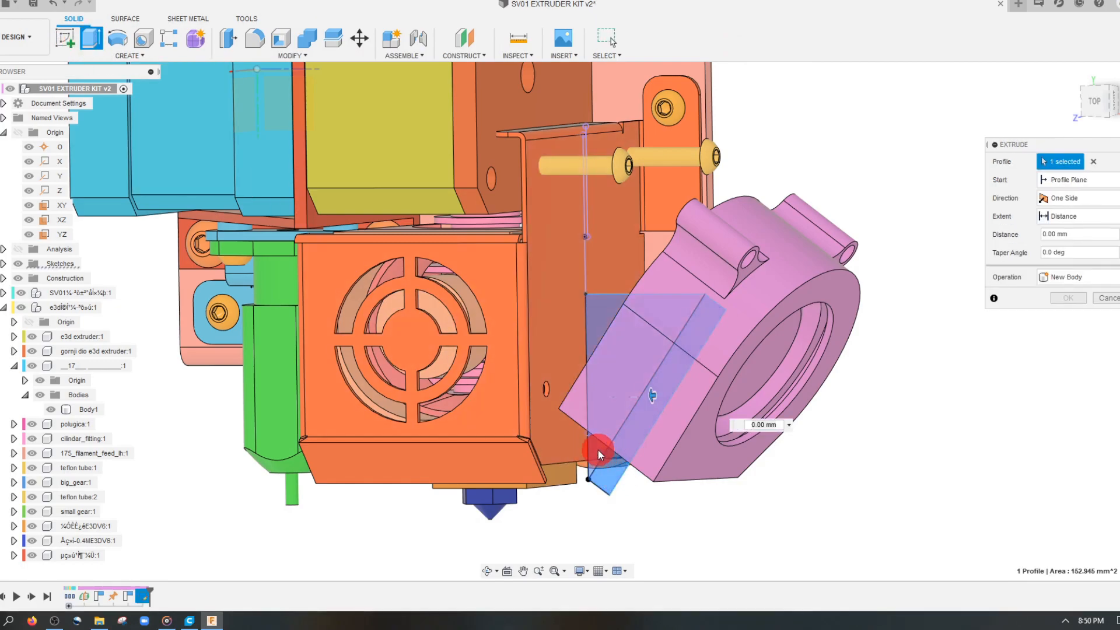
pyautogui.click(615, 406)
pyautogui.scroll(-1, 618, 409)
pyautogui.keyDown('shift'); pyautogui.moveTo(950, 204); pyautogui.dragTo(659, 435, button='middle'); pyautogui.keyUp('shift')
pyautogui.moveTo(668, 424); pyautogui.dragTo(567, 448)
pyautogui.click(1076, 278)
pyautogui.click(1067, 350)
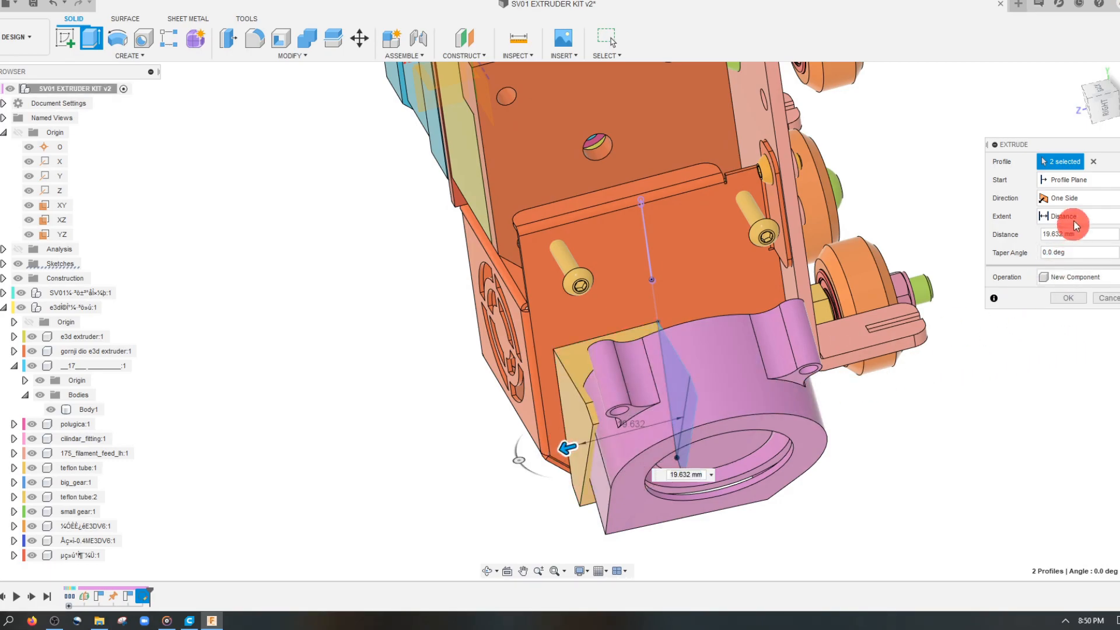
# Step: Make the extrusion symmetric about the sketch plane with a distance of 23.005 mm and complete it
pyautogui.click(1073, 202)
pyautogui.click(1077, 244)
pyautogui.keyDown('shift'); pyautogui.moveTo(631, 392); pyautogui.dragTo(787, 354, button='middle'); pyautogui.keyUp('shift')
pyautogui.moveTo(583, 359); pyautogui.dragTo(566, 361)
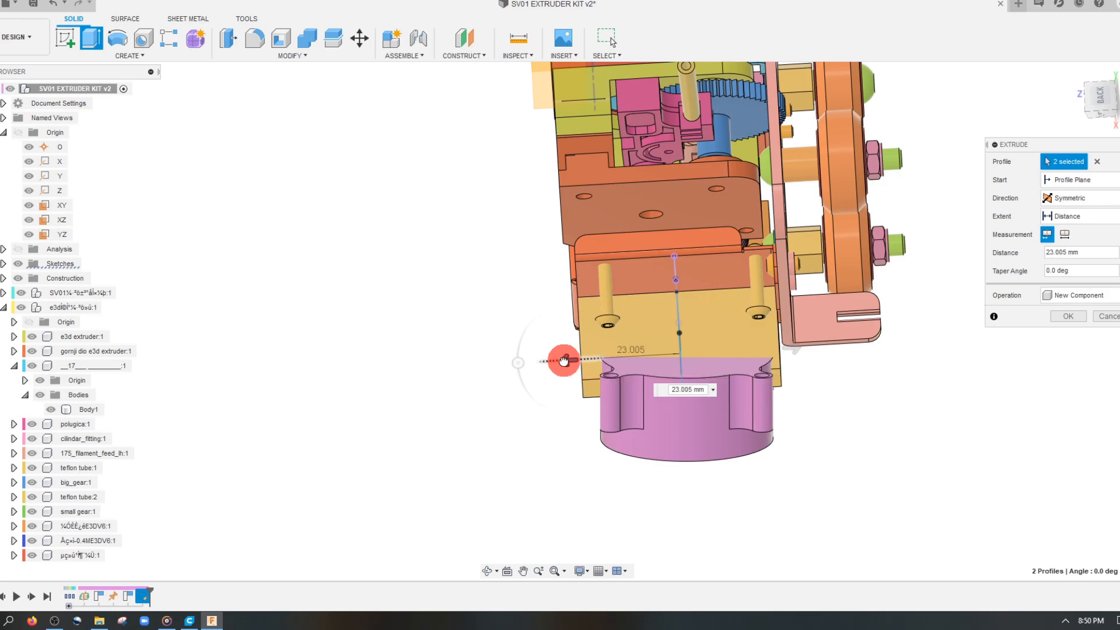
pyautogui.keyDown('shift'); pyautogui.moveTo(575, 421); pyautogui.dragTo(577, 425, button='middle'); pyautogui.keyUp('shift')
pyautogui.click(1067, 318)
# Step: Capture the position and joint the blower fan's flat side to the new wedge's sloped face with an X offset of -2.323 mm
pyautogui.scroll(3, 803, 392)
pyautogui.keyDown('shift'); pyautogui.moveTo(804, 392); pyautogui.dragTo(803, 539, button='middle'); pyautogui.keyUp('shift')
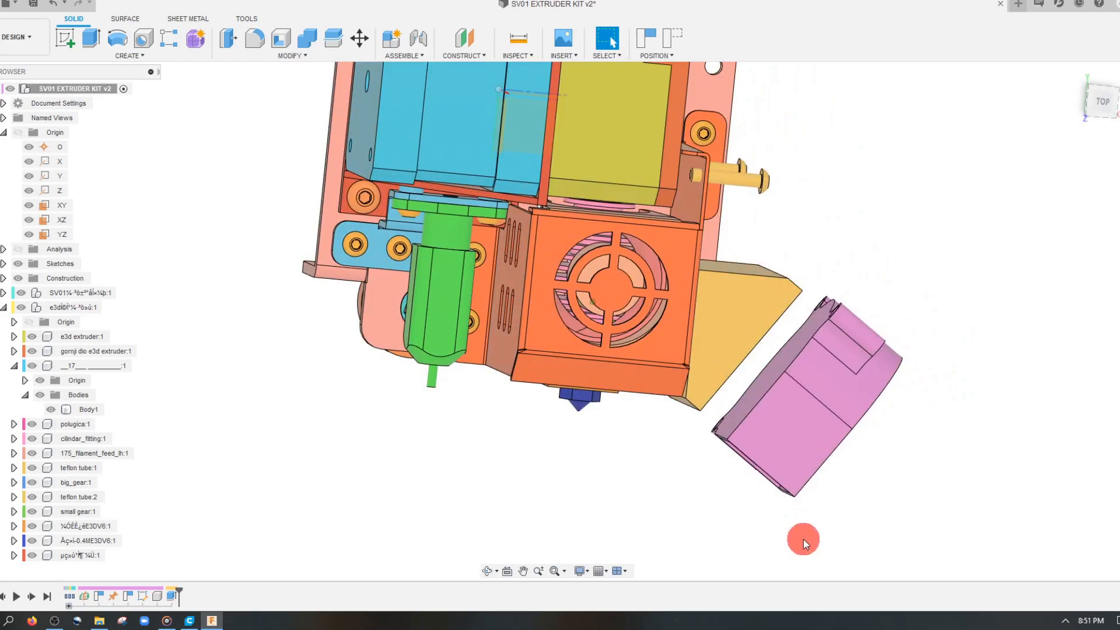
pyautogui.click(416, 43)
pyautogui.click(637, 318)
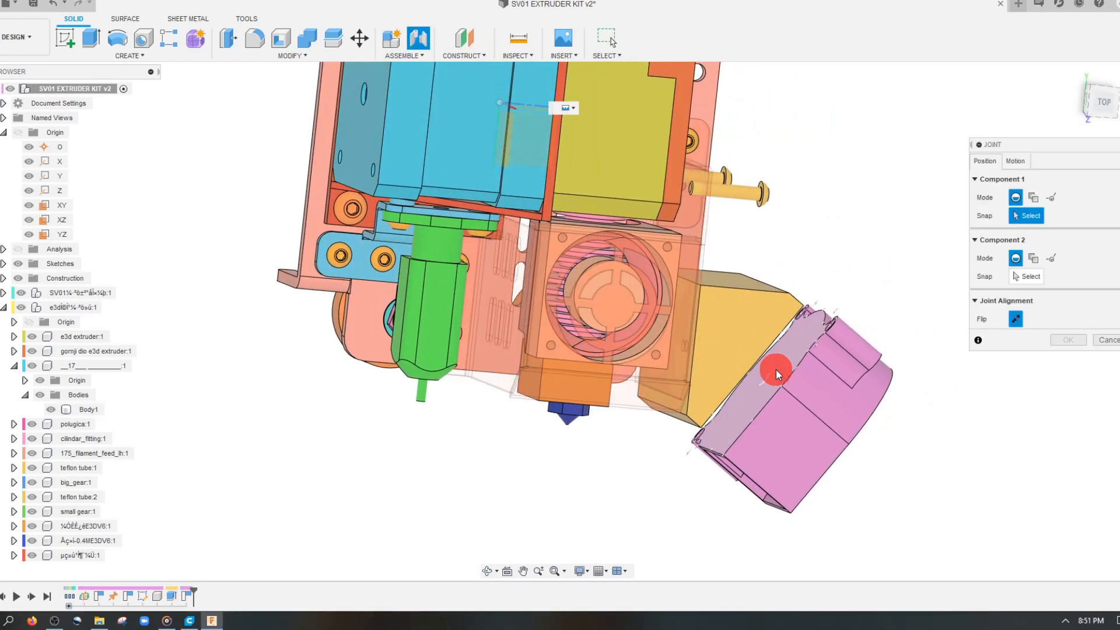
pyautogui.click(775, 369)
pyautogui.click(791, 333)
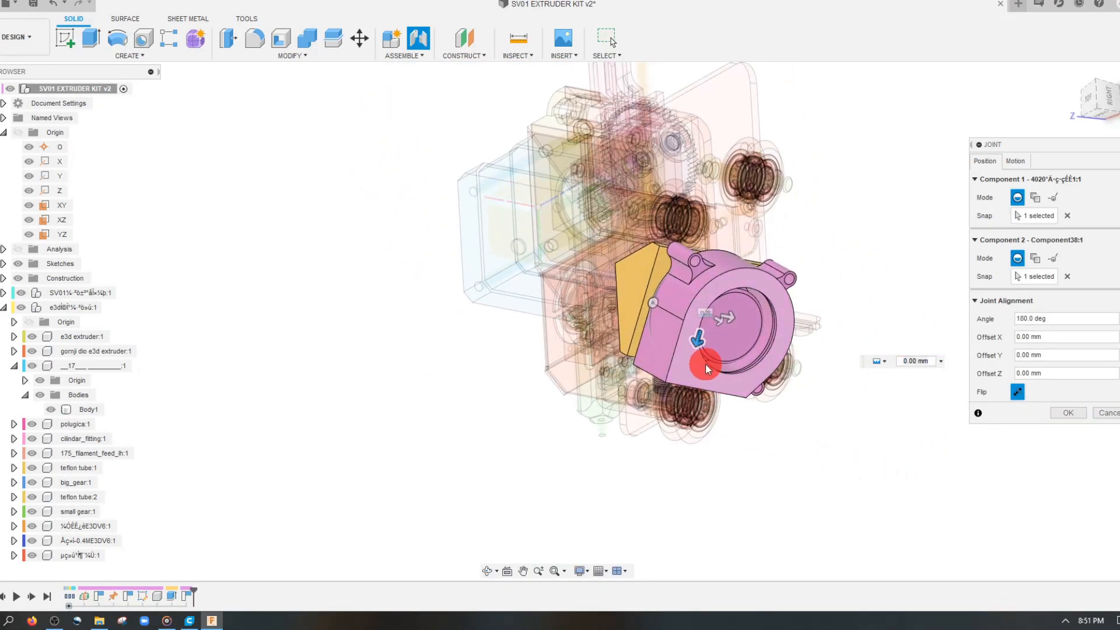
pyautogui.moveTo(702, 338); pyautogui.dragTo(704, 337)
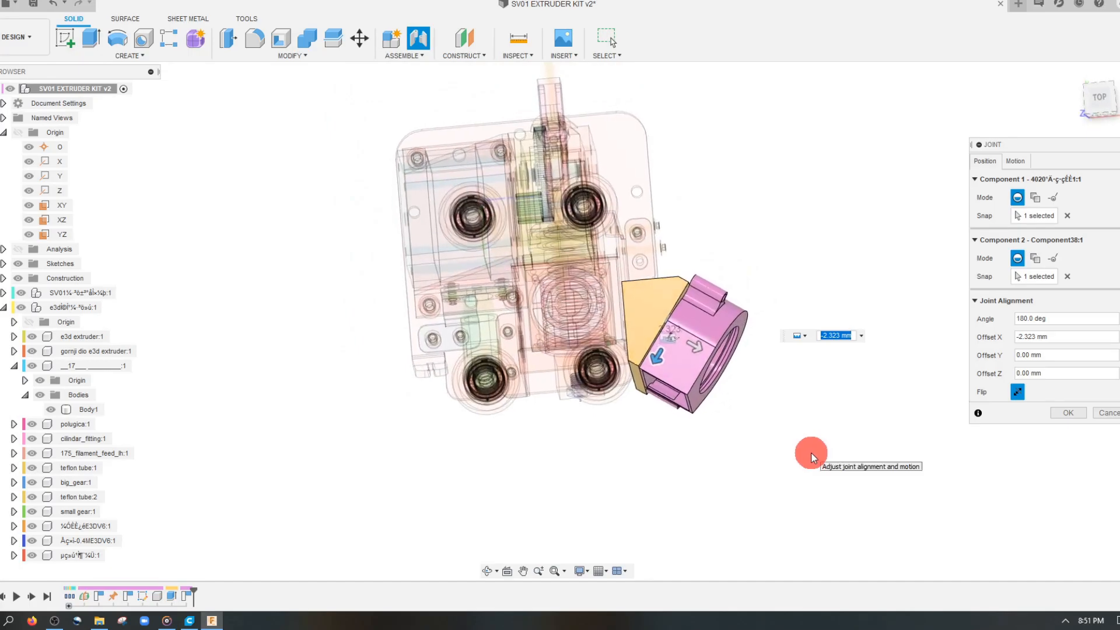
pyautogui.click(1070, 413)
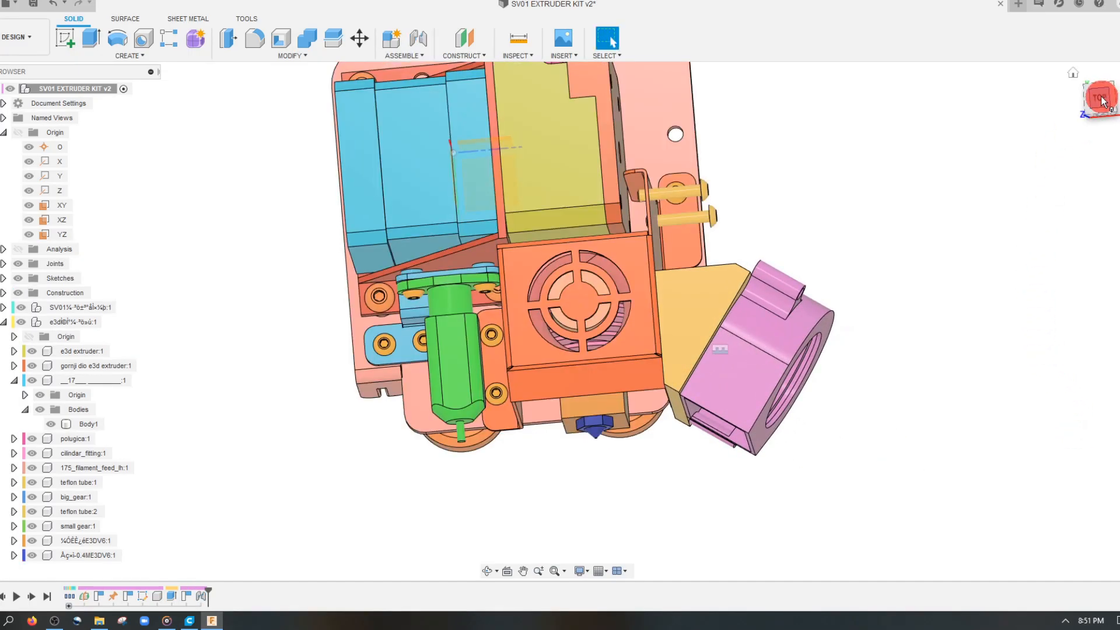
# Step: Slide the wedge and attached blower fan up along the fan bracket's side, away from the nozzle end
pyautogui.click(1101, 101)
pyautogui.scroll(3, 654, 504)
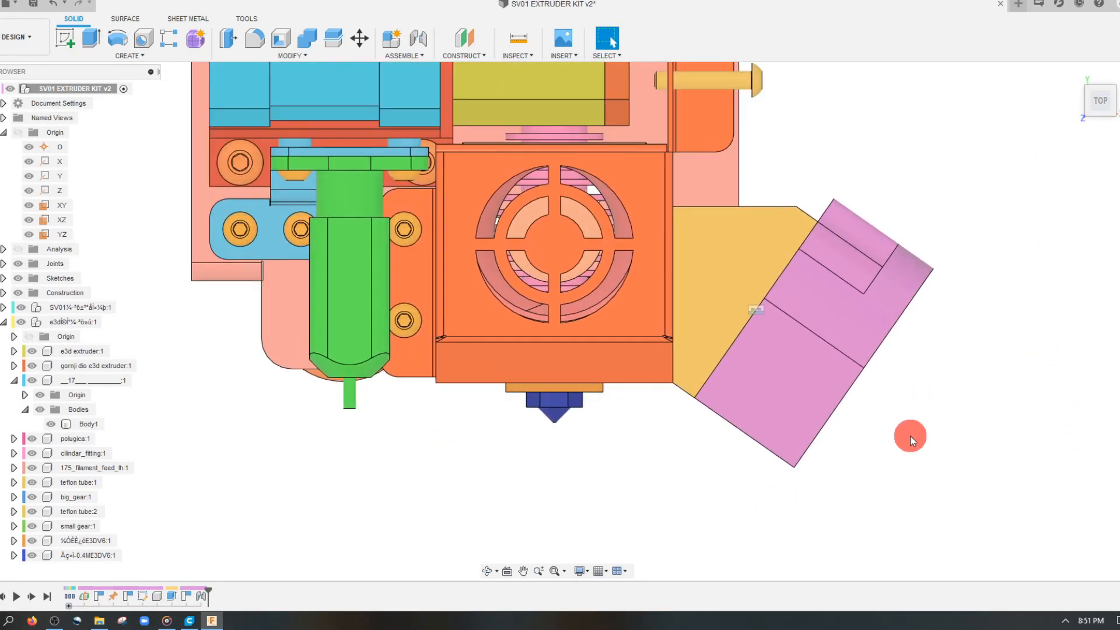
pyautogui.scroll(-2, 908, 436)
pyautogui.scroll(2, 876, 457)
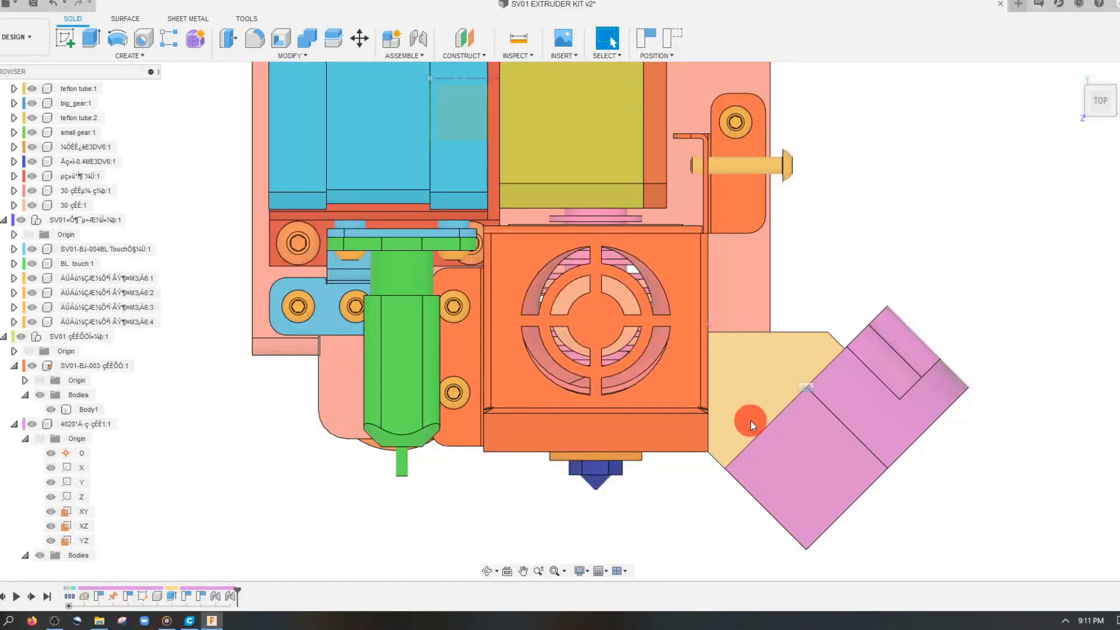
pyautogui.moveTo(750, 420); pyautogui.dragTo(806, 551)
pyautogui.moveTo(667, 461); pyautogui.dragTo(743, 332)
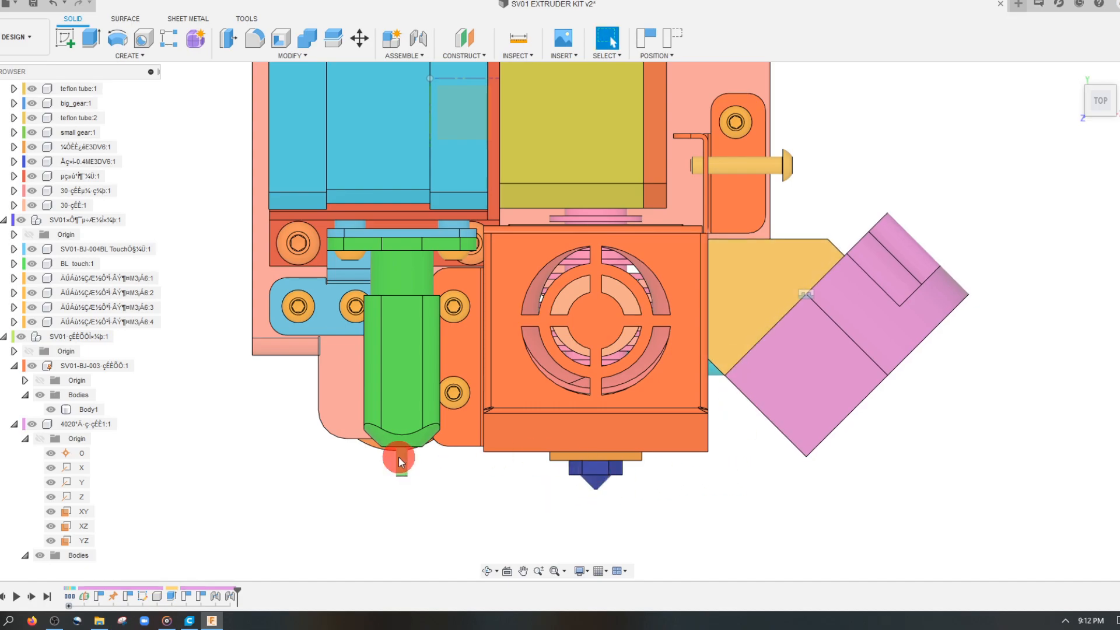
# Step: Activate the sheet-metal fan bracket component SV01-BJ-003 for editing
pyautogui.scroll(2, 728, 433)
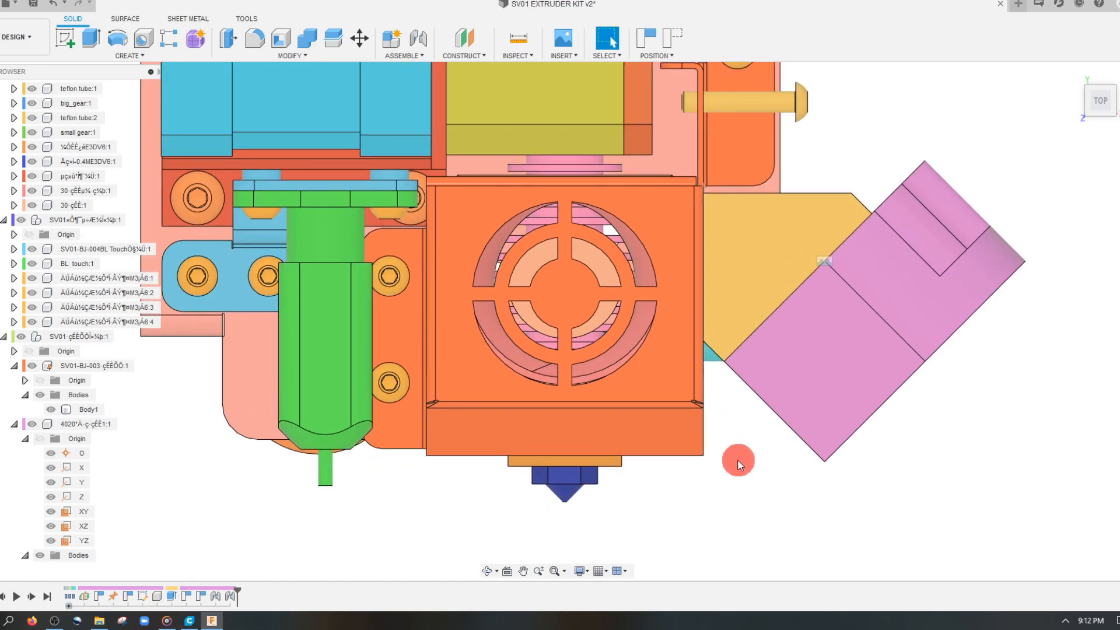
pyautogui.keyDown('shift'); pyautogui.moveTo(729, 463); pyautogui.dragTo(636, 390, button='middle'); pyautogui.keyUp('shift')
pyautogui.click(733, 405)
pyautogui.click(94, 368)
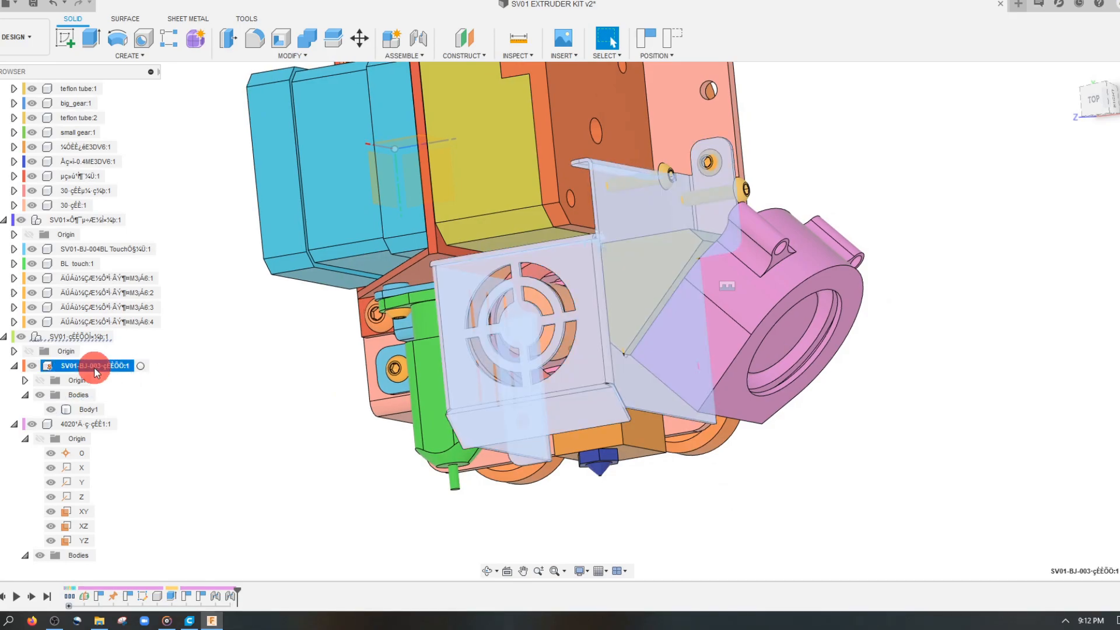
pyautogui.rightClick(94, 367)
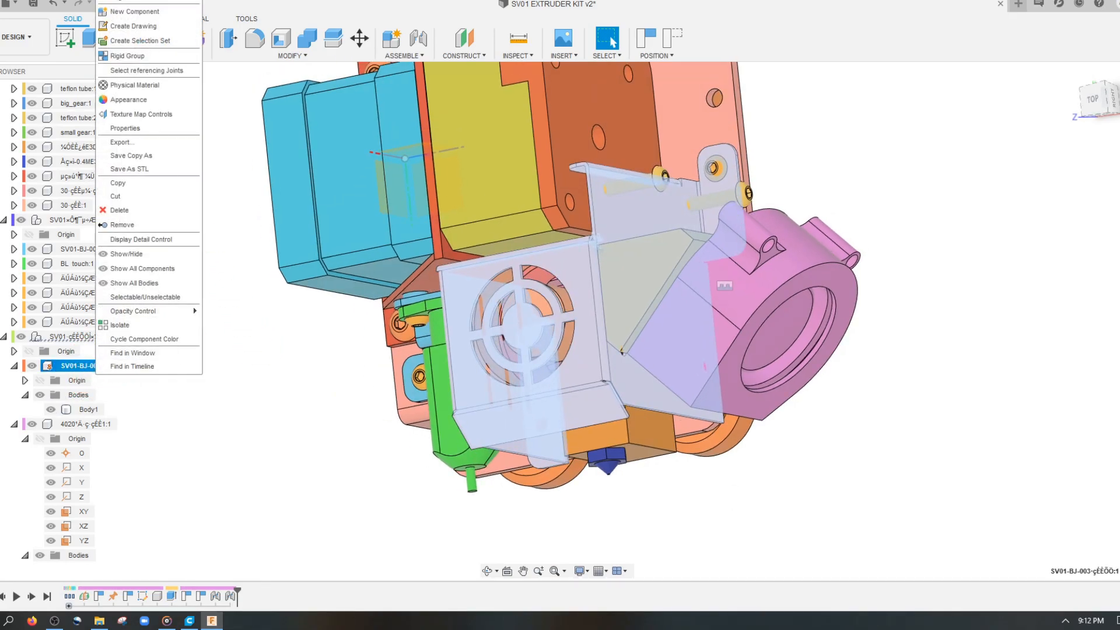
pyautogui.click(140, 1)
pyautogui.keyDown('shift'); pyautogui.moveTo(349, 335); pyautogui.dragTo(315, 318, button='middle'); pyautogui.keyUp('shift')
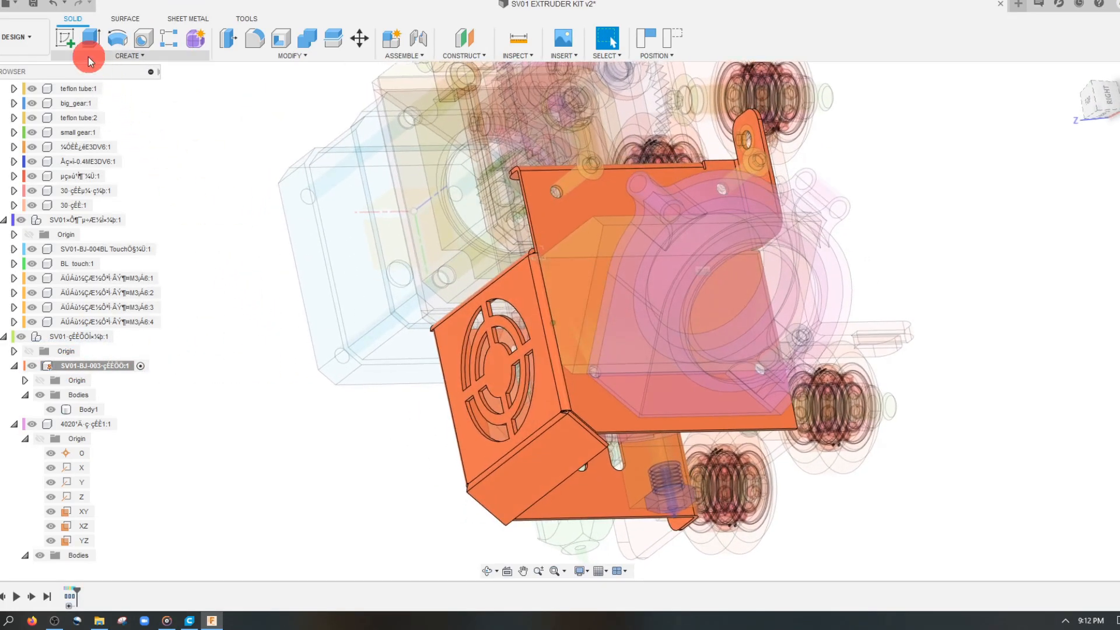
# Step: Create a sketch on the bracket's large side face, capturing the moved components' position
pyautogui.click(65, 38)
pyautogui.click(663, 426)
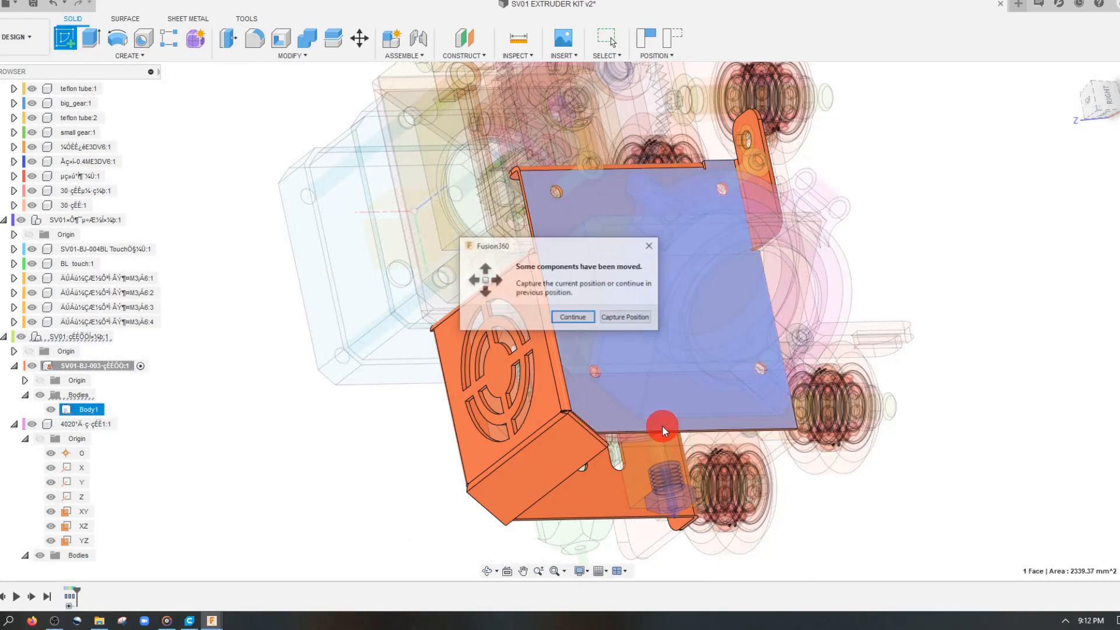
pyautogui.click(626, 317)
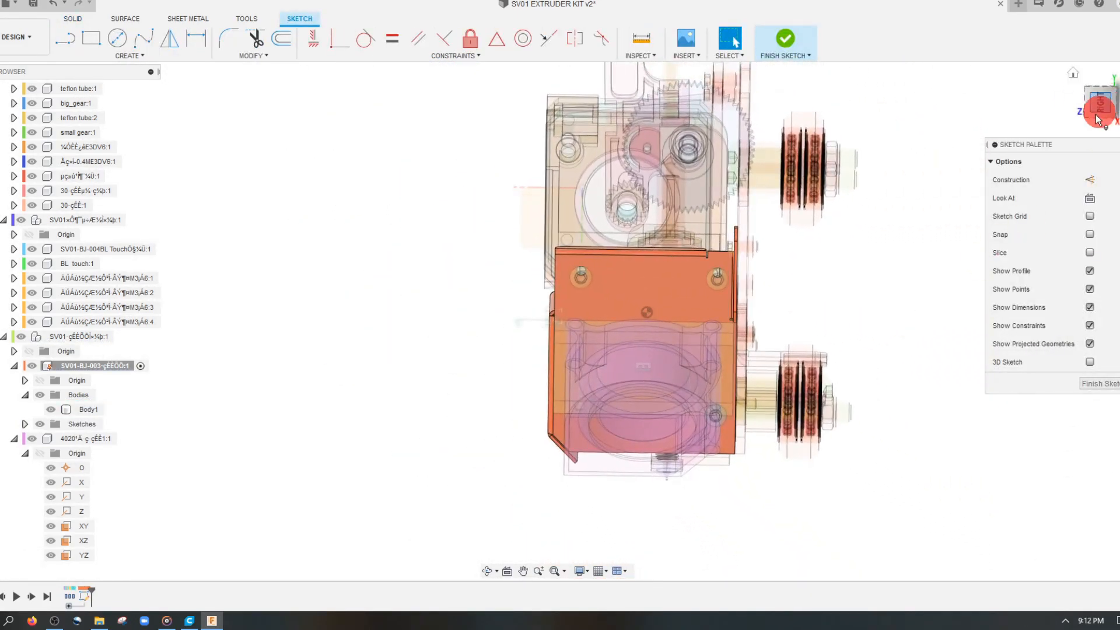
pyautogui.scroll(3, 608, 490)
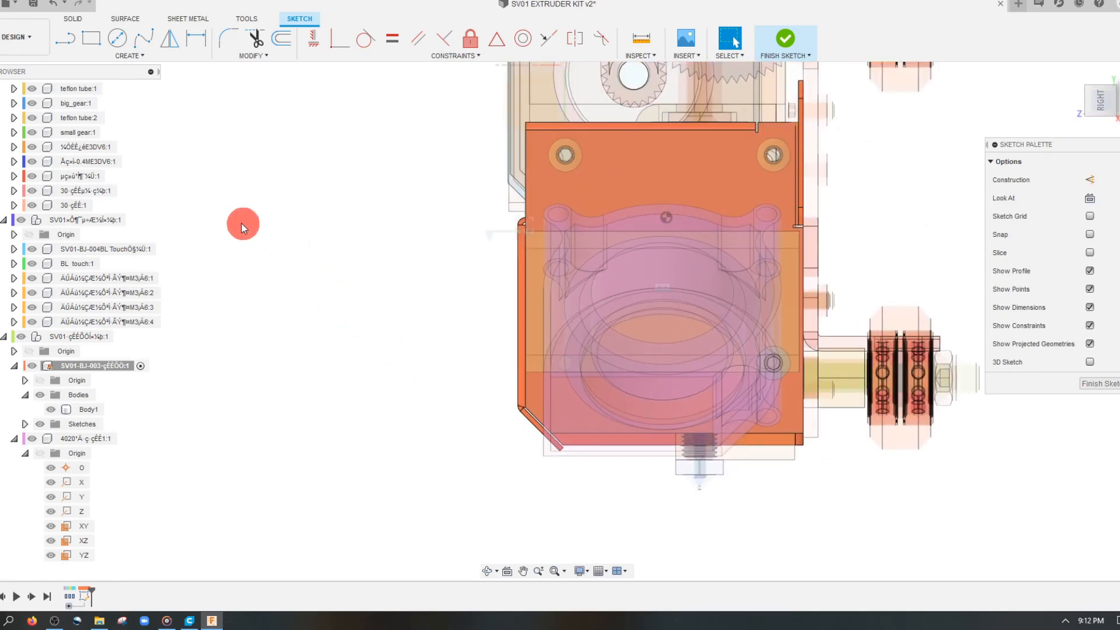
# Step: Sketch a two-point rectangle about 40.4 by 9.8 mm across the lower part of the bracket's side face
pyautogui.click(89, 45)
pyautogui.scroll(2, 761, 428)
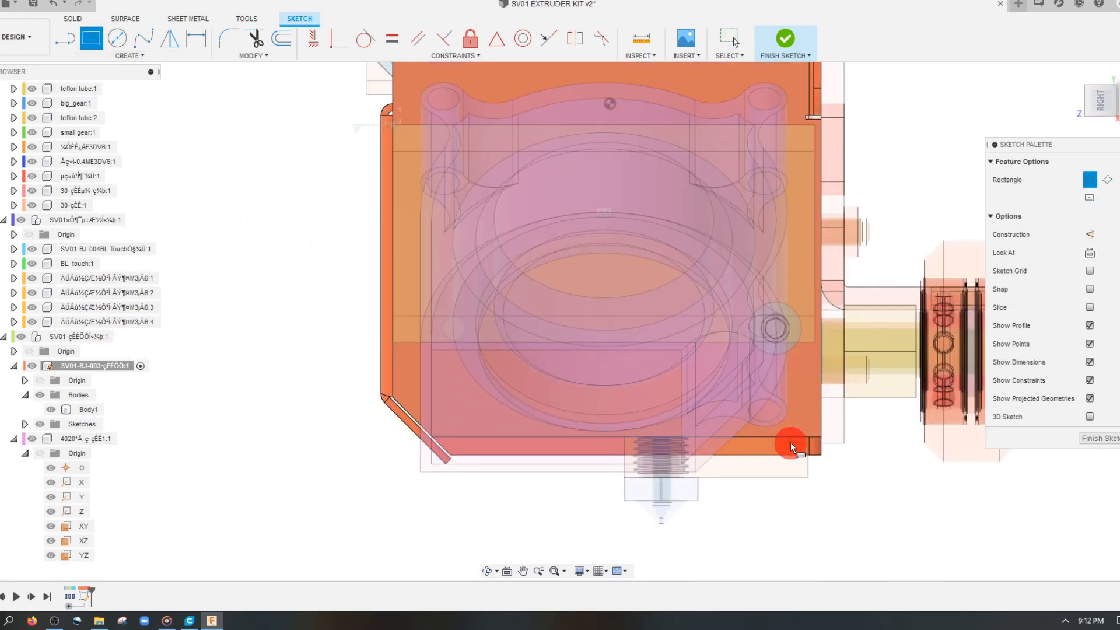
pyautogui.click(791, 442)
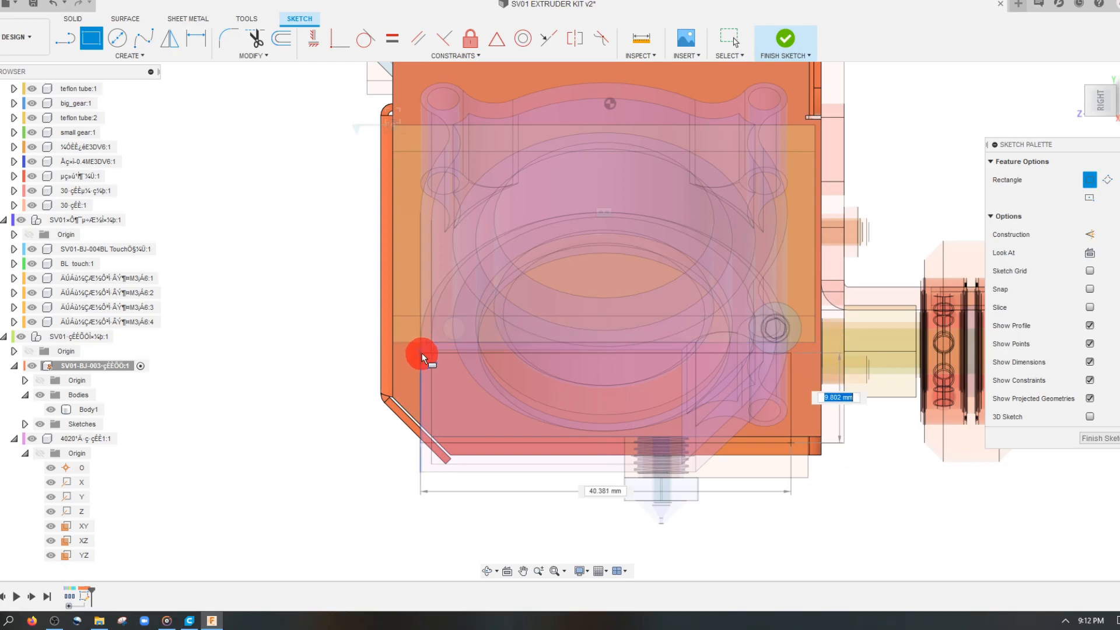
pyautogui.scroll(2, 421, 352)
pyautogui.scroll(2, 422, 352)
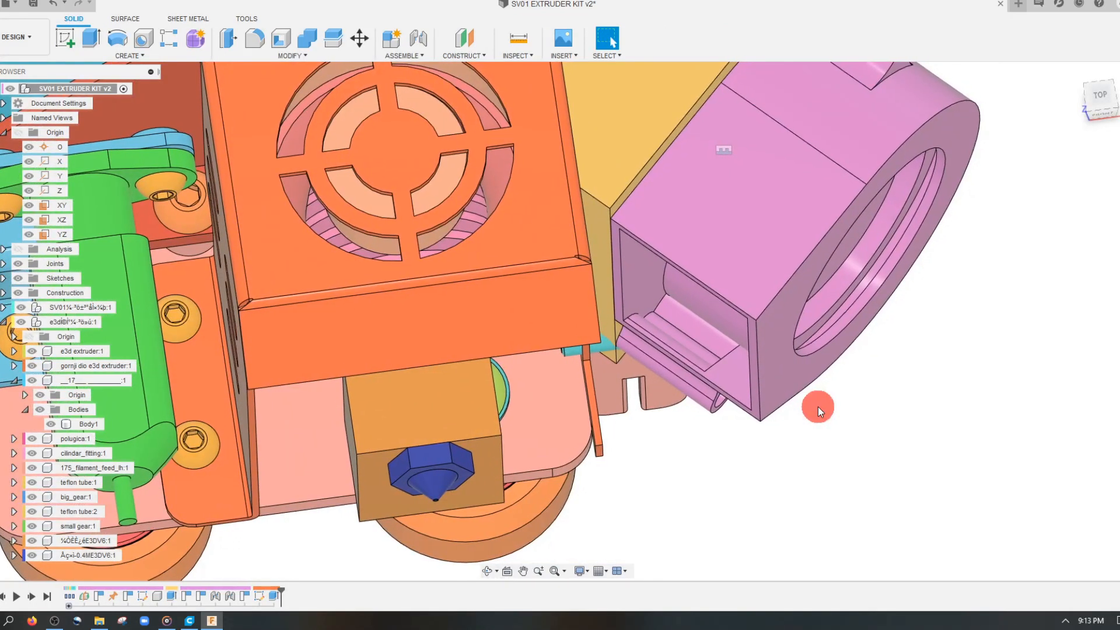
# Step: Create a sketch on the rim face of the blower fan's rectangular outlet
pyautogui.keyDown('shift'); pyautogui.moveTo(811, 401); pyautogui.dragTo(698, 404, button='middle'); pyautogui.keyUp('shift')
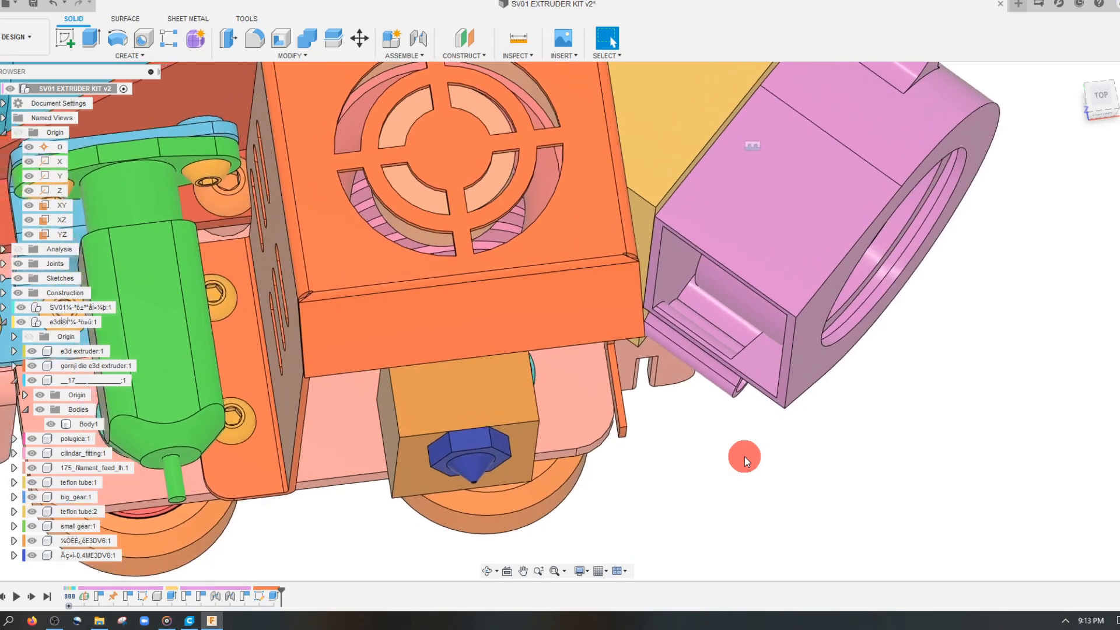
pyautogui.scroll(3, 758, 367)
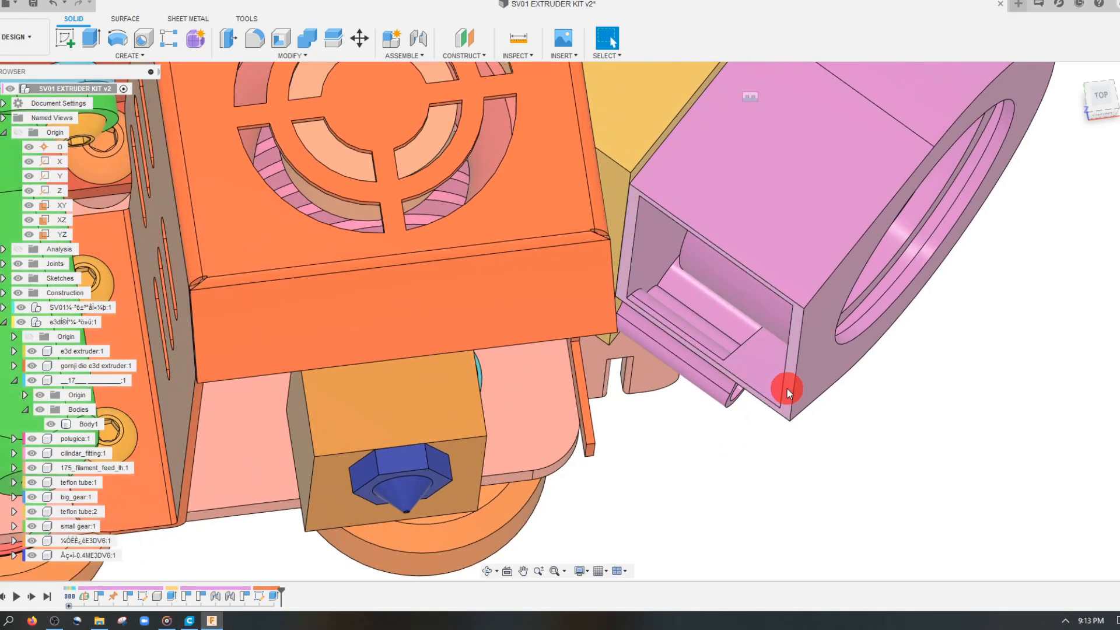
pyautogui.click(787, 388)
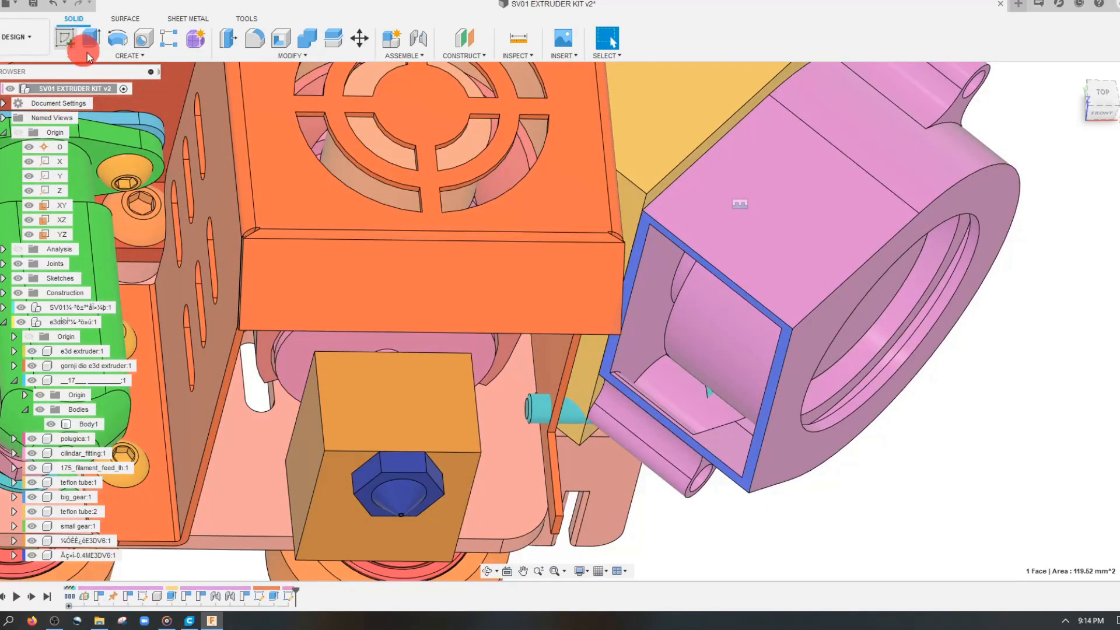
pyautogui.click(70, 41)
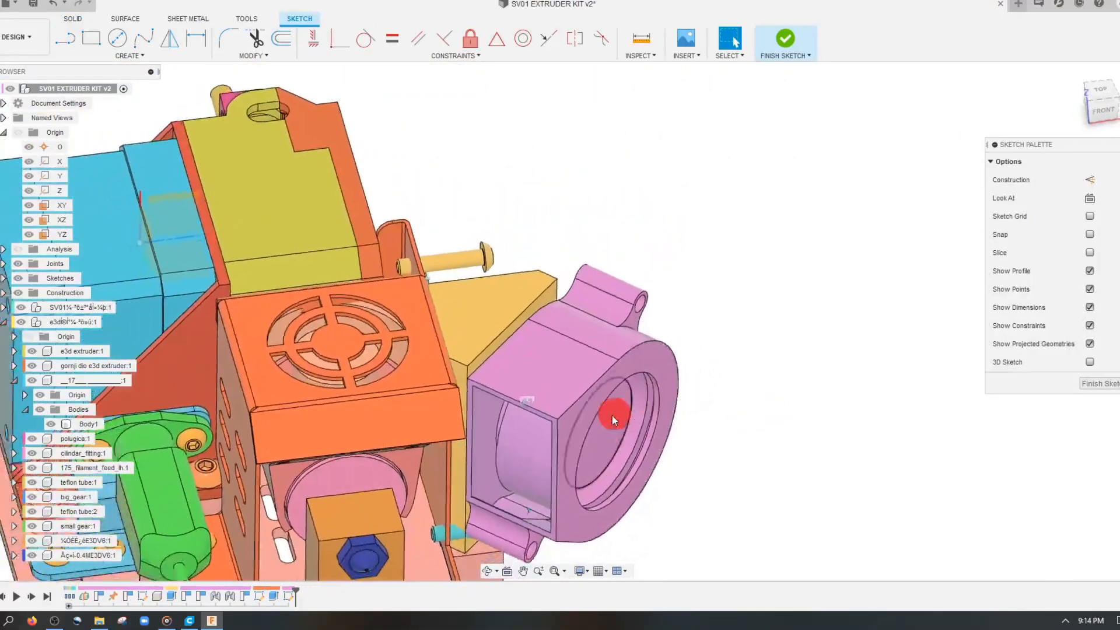
pyautogui.scroll(5, 594, 385)
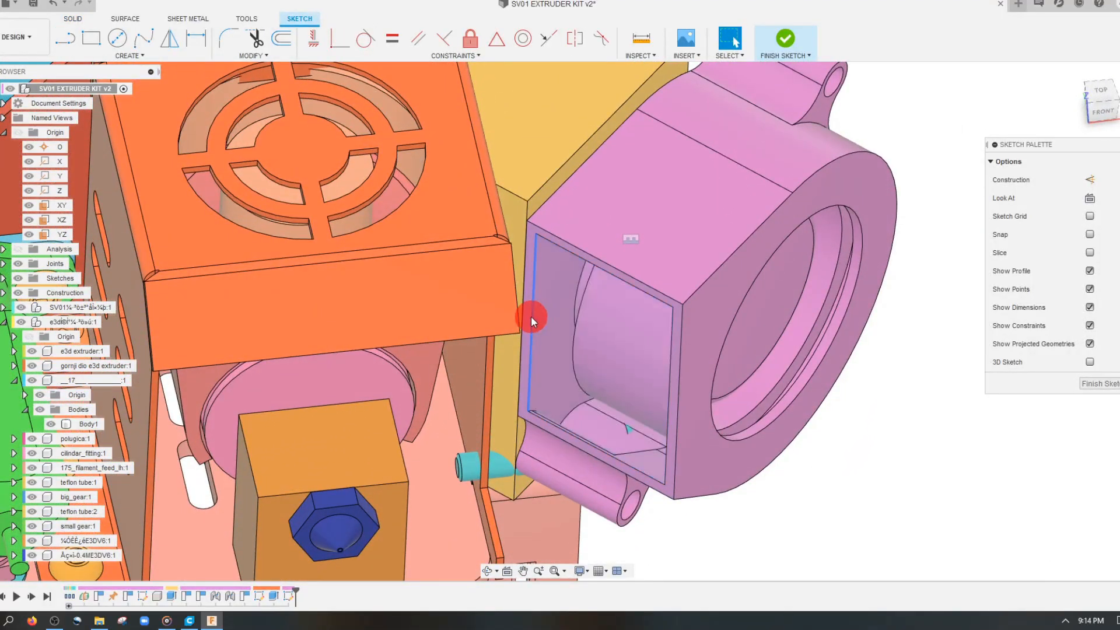
# Step: Project the four inner edges of the blower outlet into the sketch as linked construction lines
pyautogui.click(531, 316)
pyautogui.keyDown('shift'); pyautogui.click(574, 255); pyautogui.keyUp('shift')
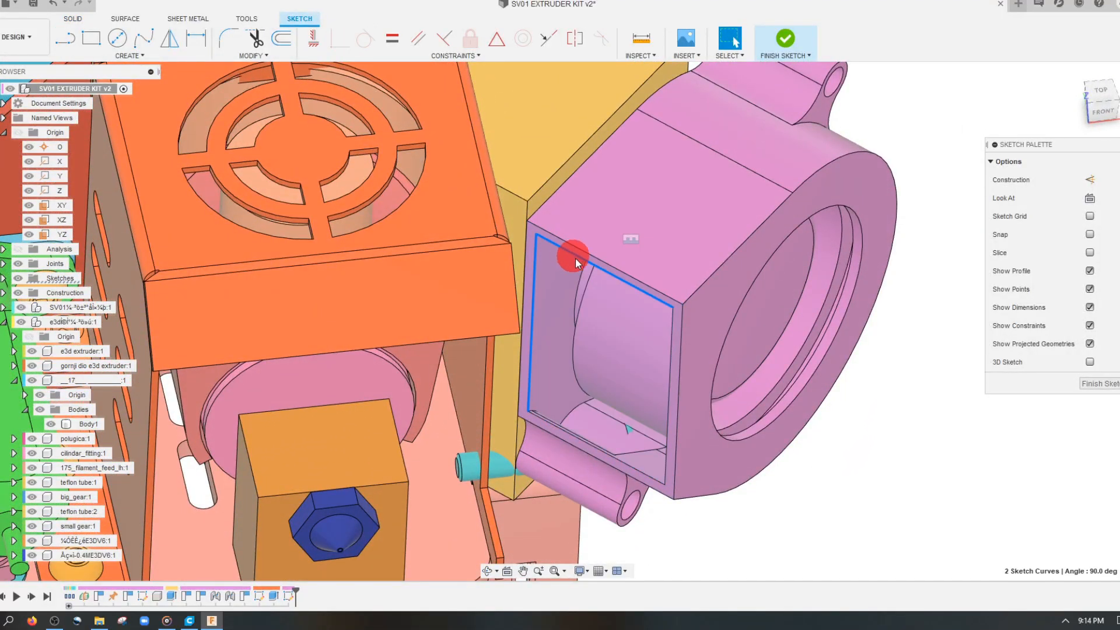
pyautogui.keyDown('shift'); pyautogui.click(672, 354); pyautogui.keyUp('shift')
pyautogui.keyDown('shift'); pyautogui.click(641, 469); pyautogui.keyUp('shift')
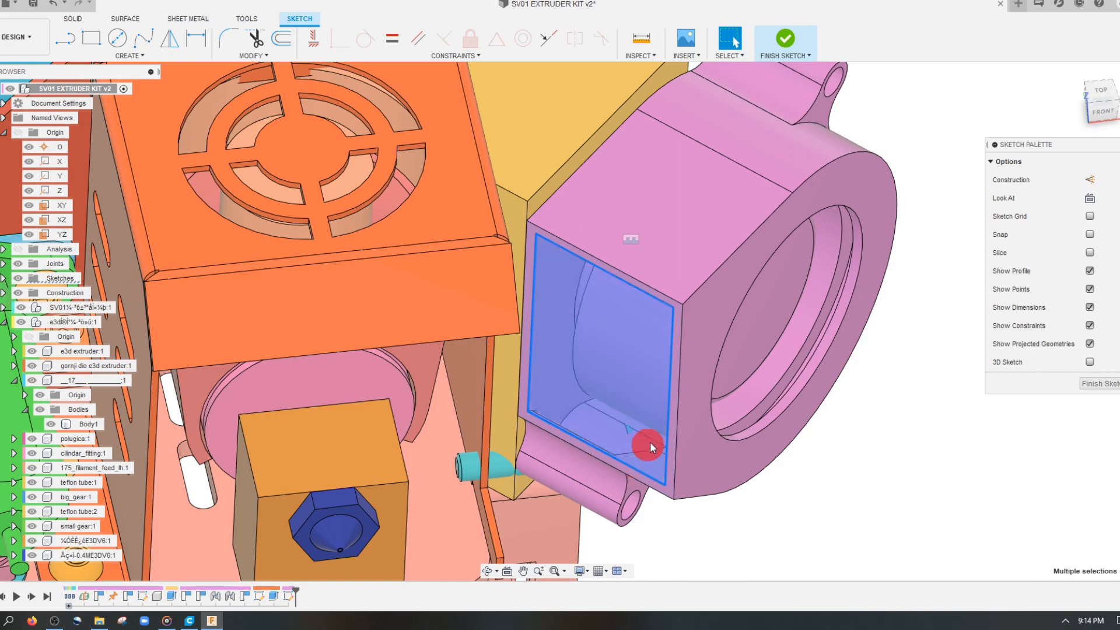
pyautogui.press('p')
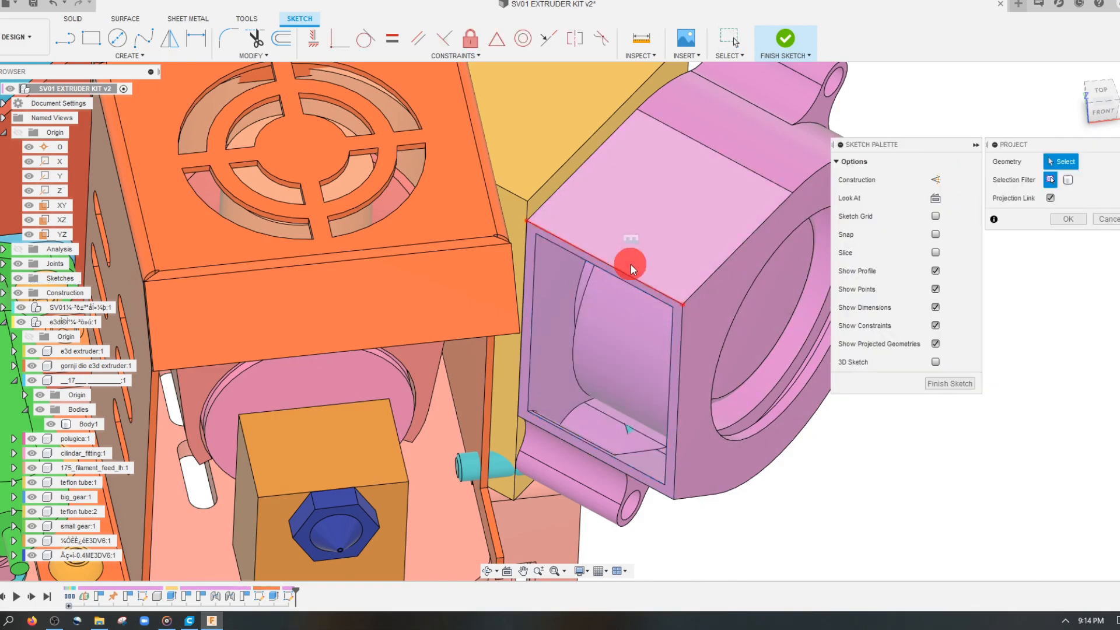
pyautogui.click(670, 346)
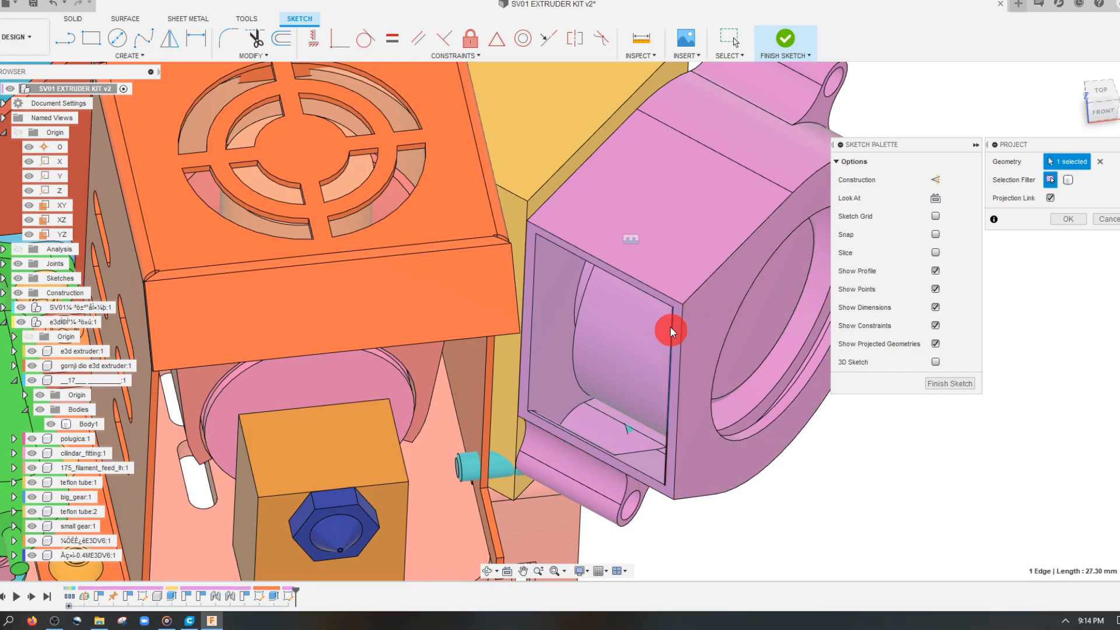
pyautogui.click(657, 296)
pyautogui.click(531, 277)
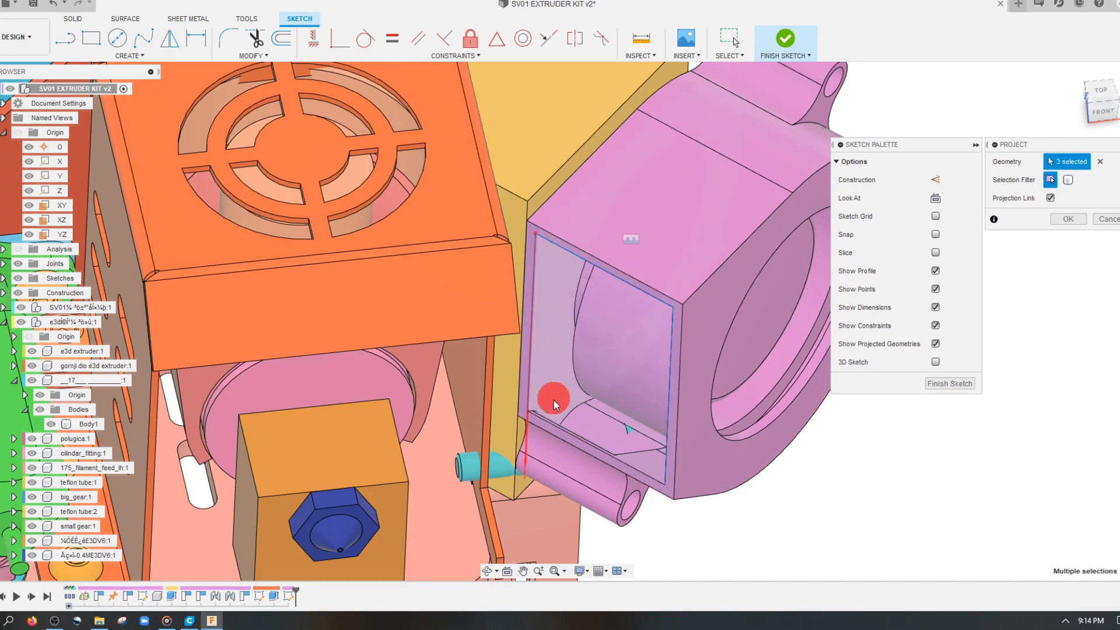
pyautogui.click(552, 420)
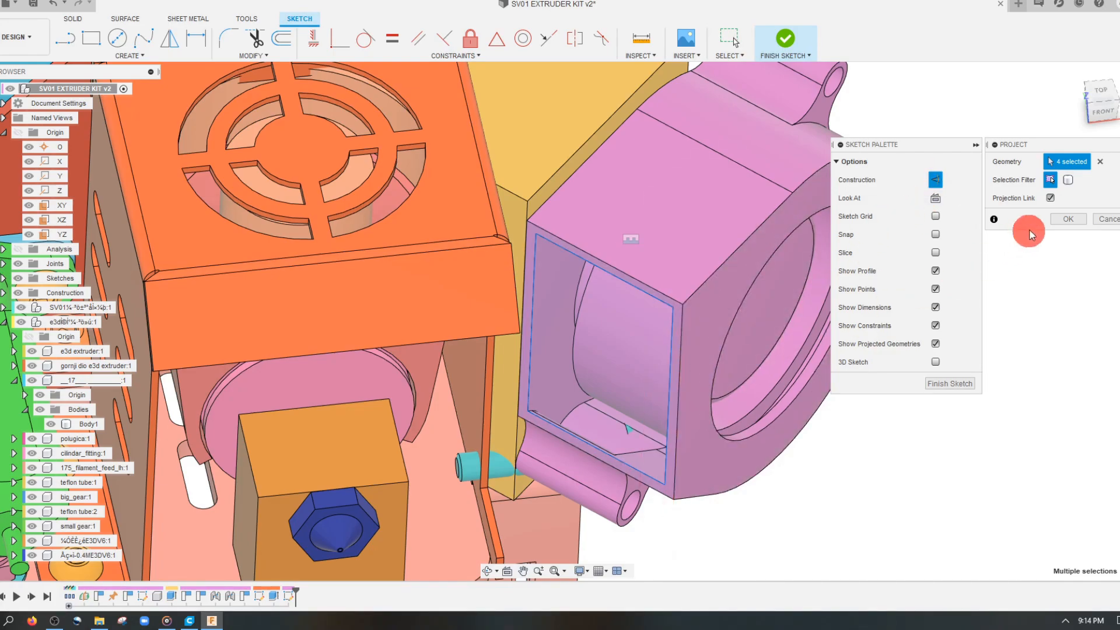
pyautogui.click(1059, 219)
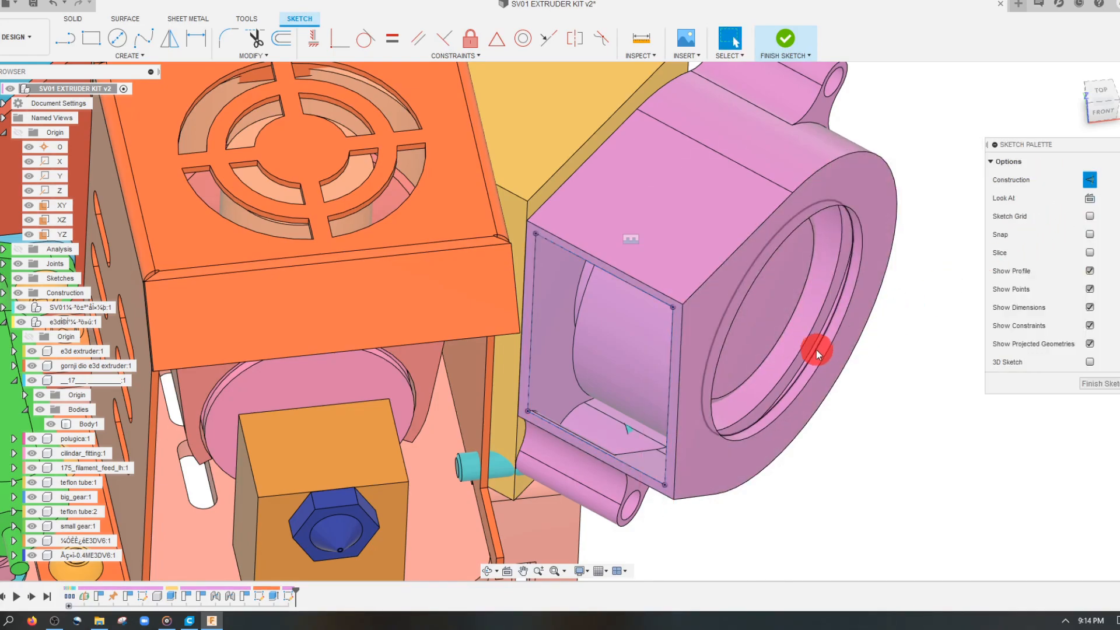
# Step: Offset the projected outlet rectangle inward by 0.025 in
pyautogui.click(278, 45)
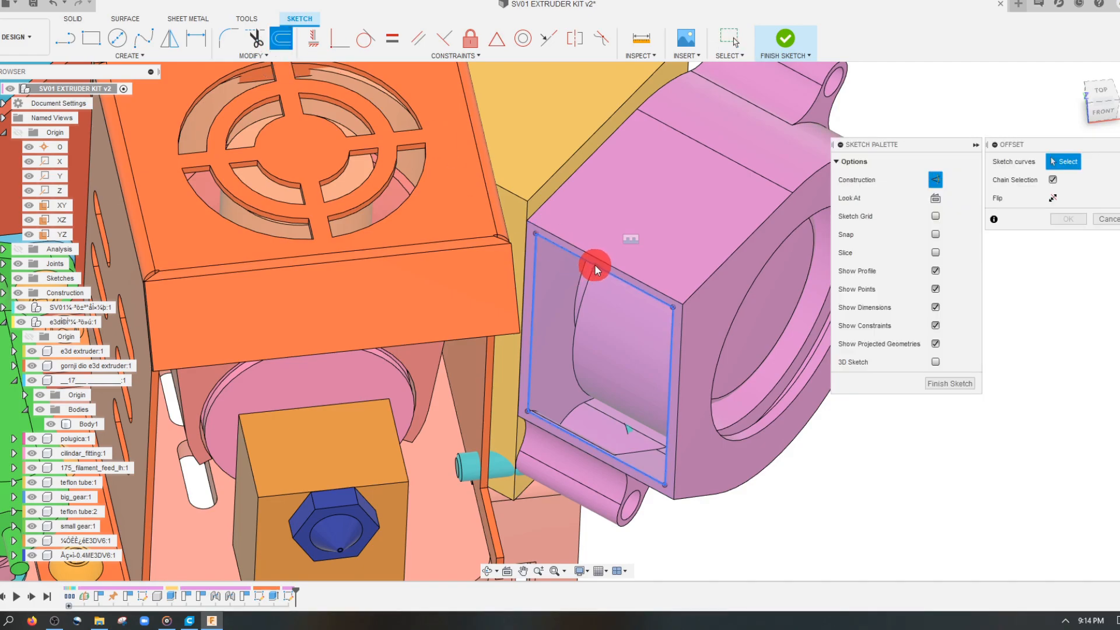
pyautogui.click(594, 265)
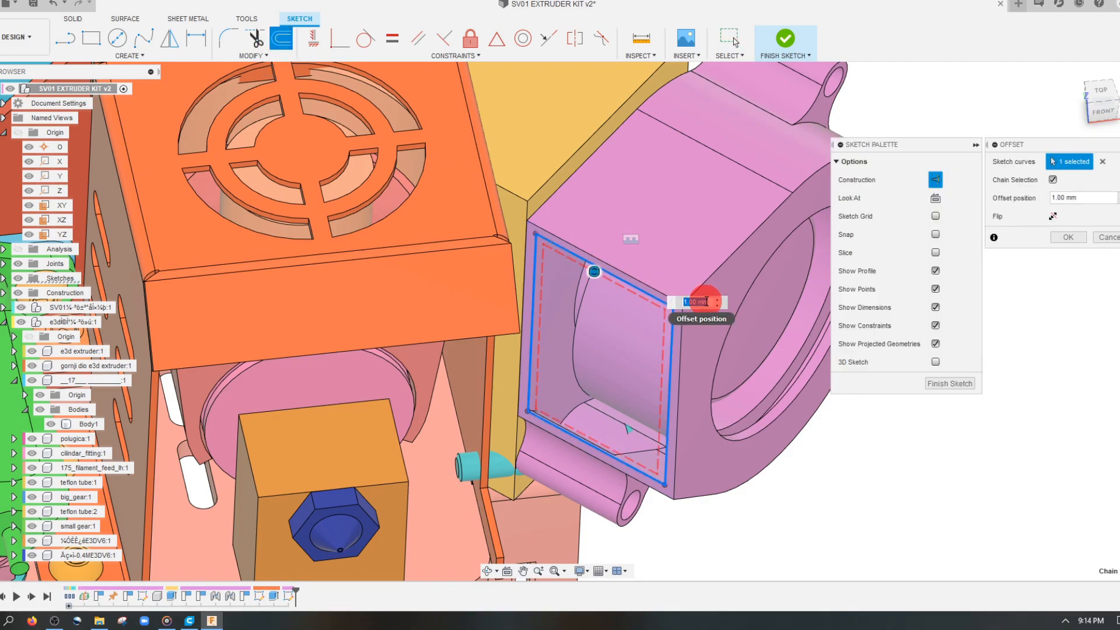
pyautogui.write('.0')
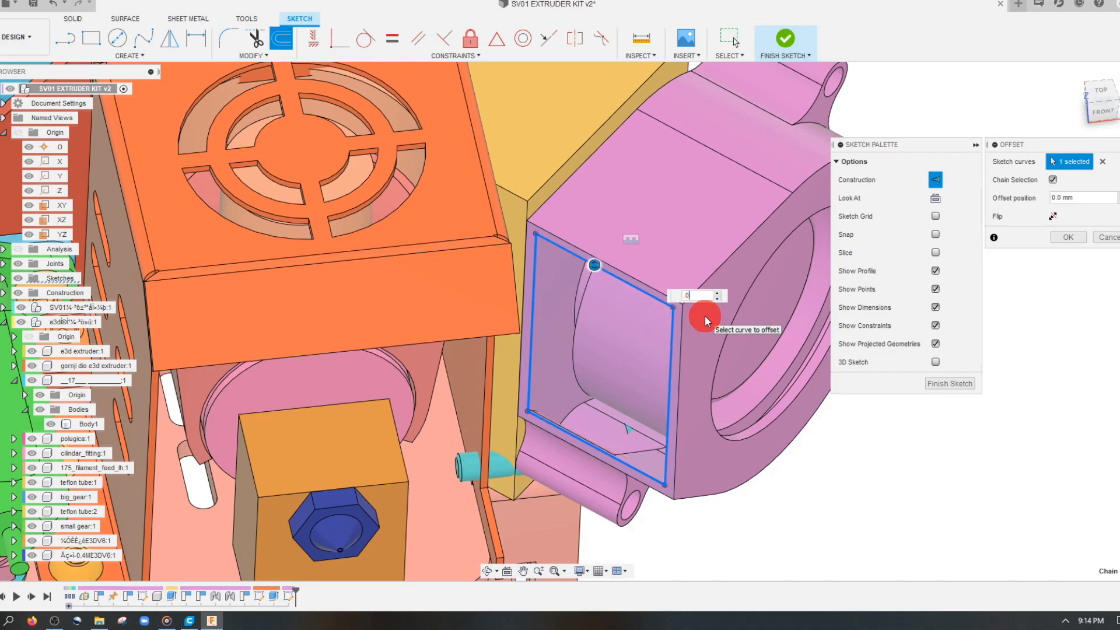
pyautogui.write('25in')
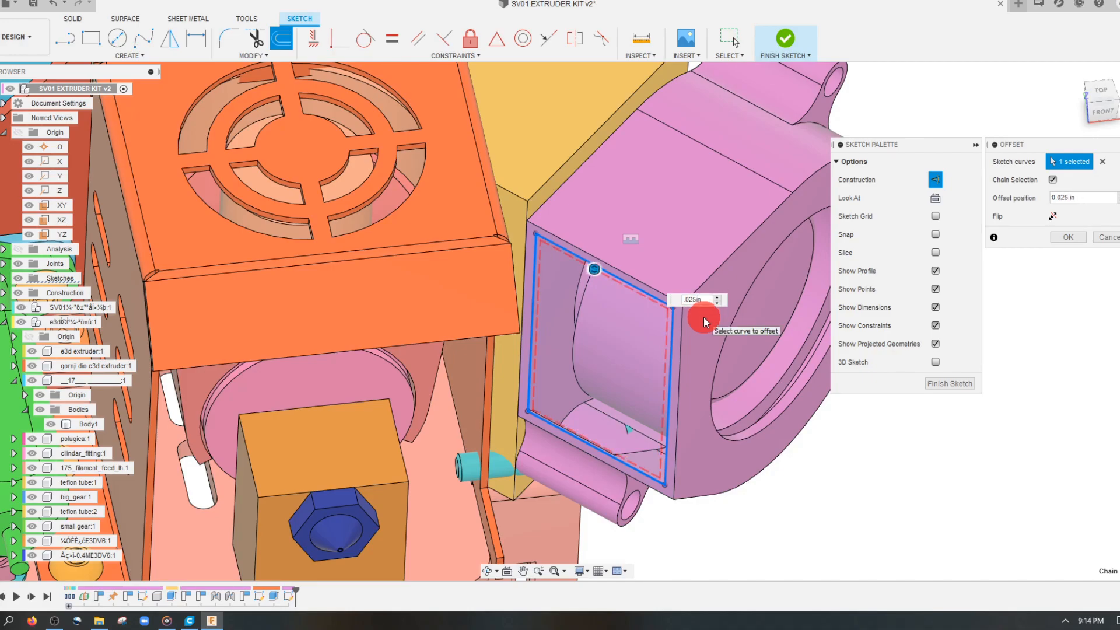
pyautogui.press('Return')
# Step: Convert the four lines of the inner offset rectangle from construction to regular sketch lines
pyautogui.click(656, 310)
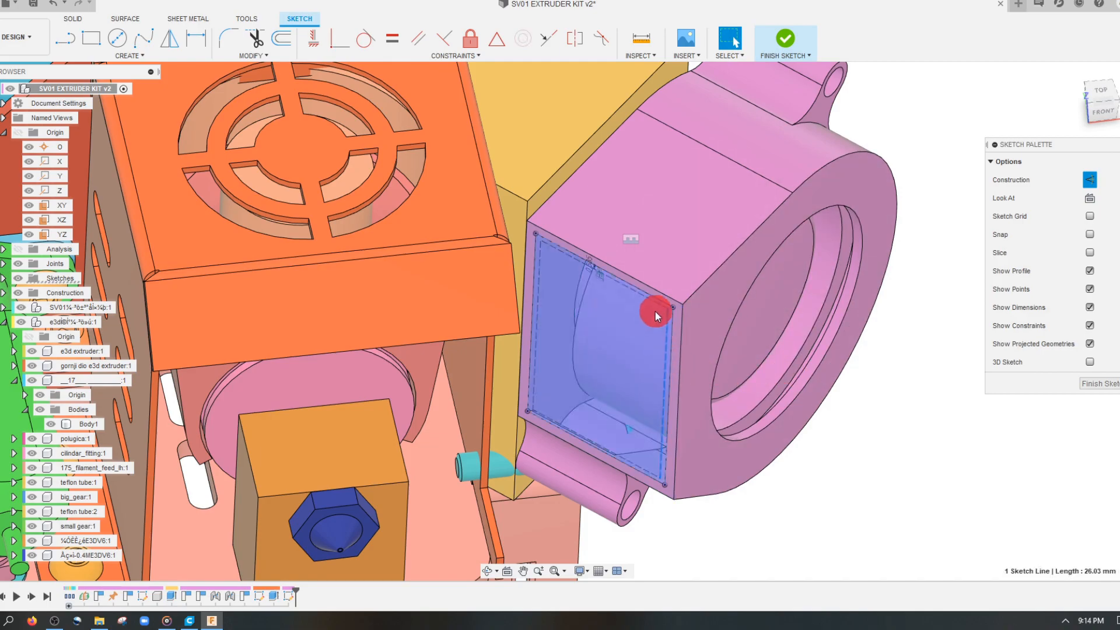
pyautogui.click(642, 298)
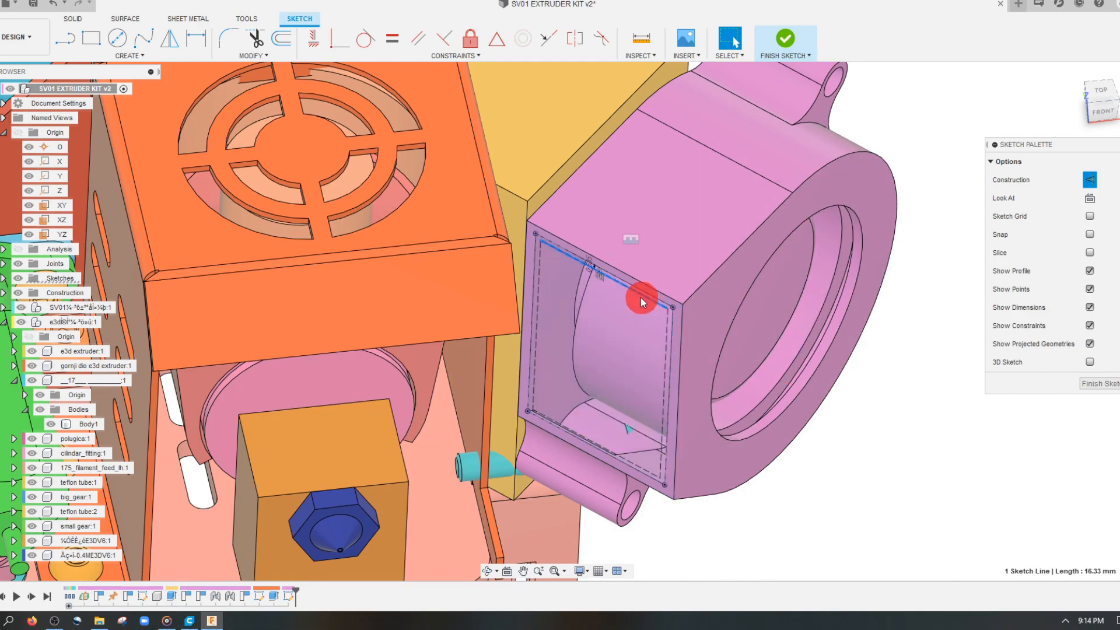
pyautogui.keyDown('shift'); pyautogui.click(538, 285); pyautogui.keyUp('shift')
pyautogui.keyDown('shift'); pyautogui.click(562, 421); pyautogui.keyUp('shift')
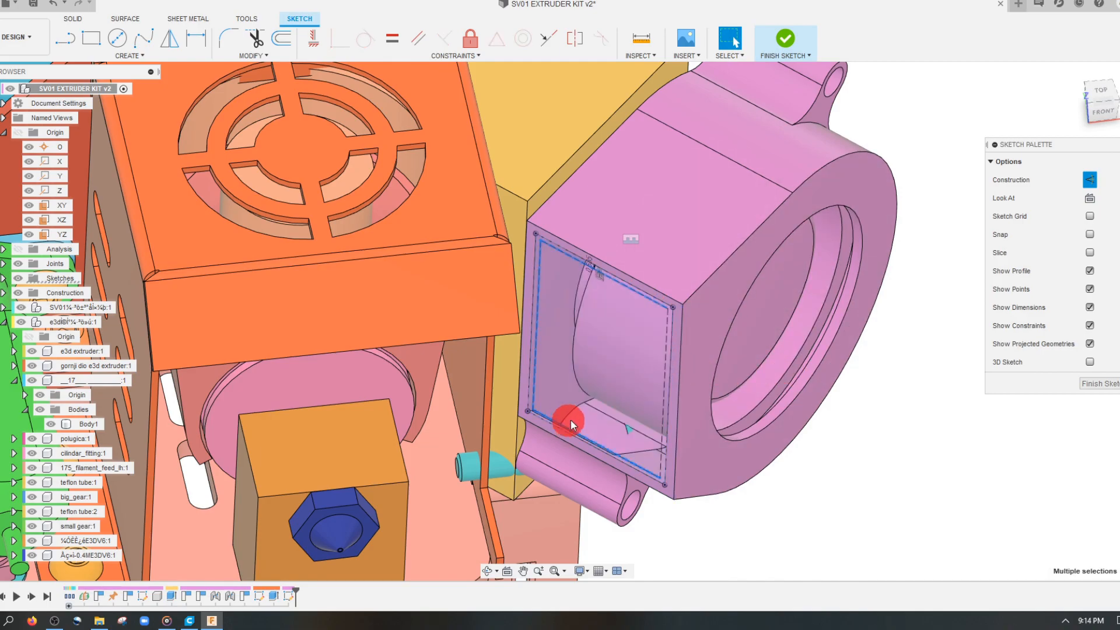
pyautogui.click(666, 383)
pyautogui.click(1090, 179)
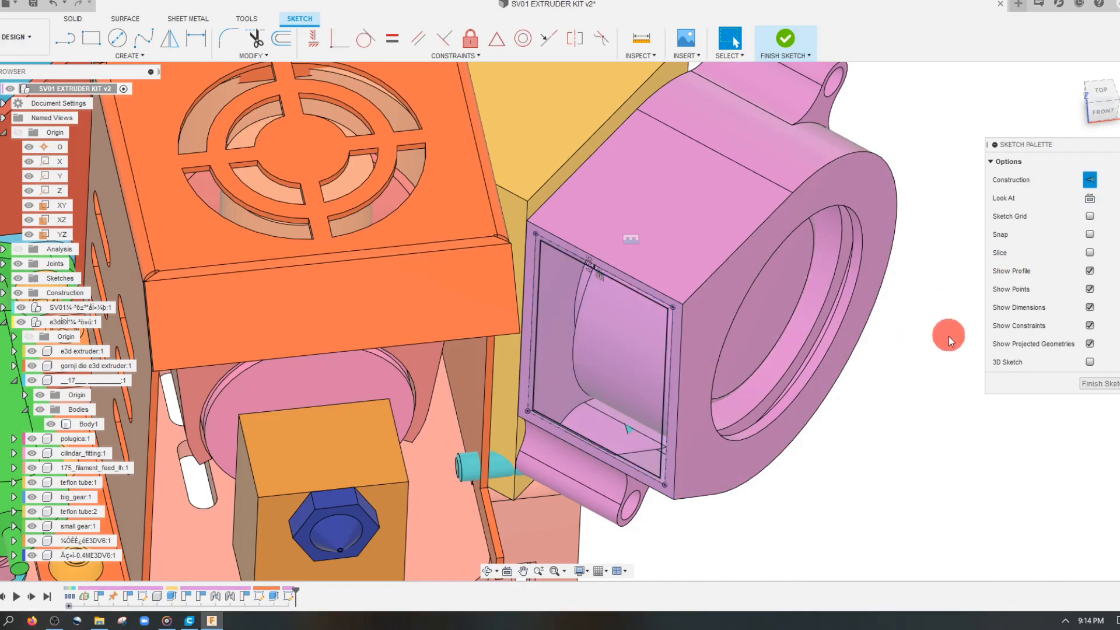
pyautogui.scroll(5, 947, 342)
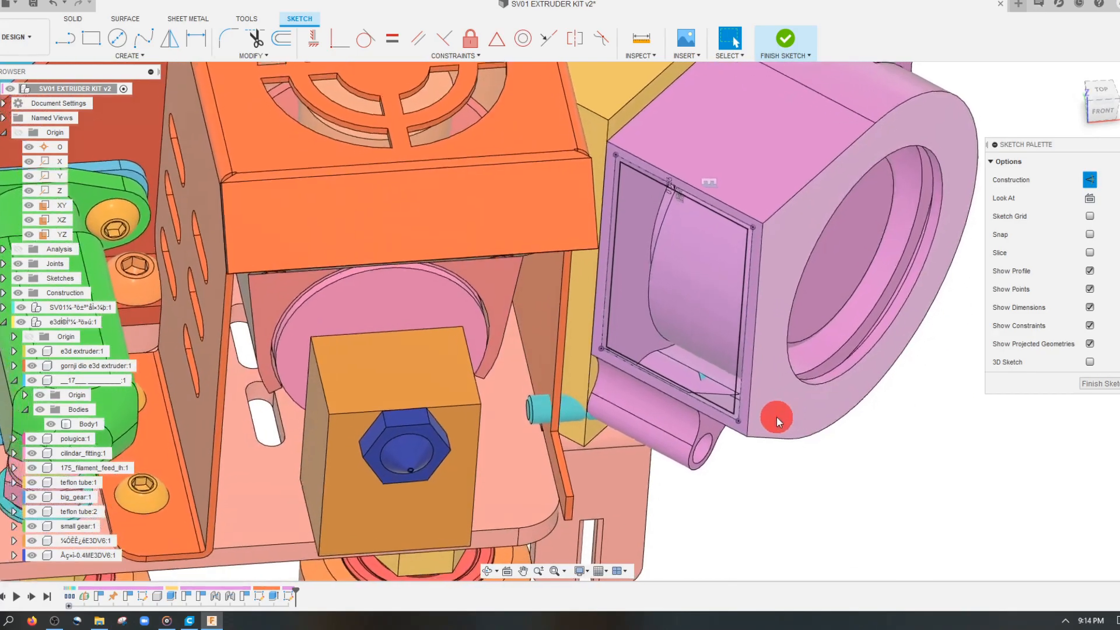
pyautogui.scroll(5, 775, 417)
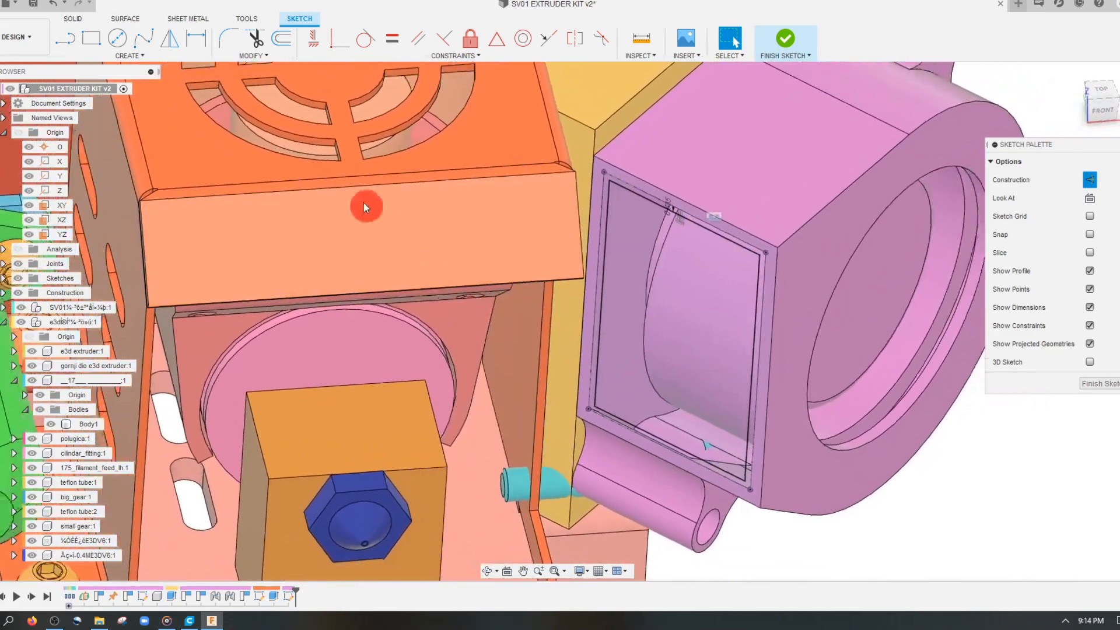
# Step: Draw a two-point rectangle between opposite outer corners of the blower outlet's rim face
pyautogui.scroll(-2, 371, 217)
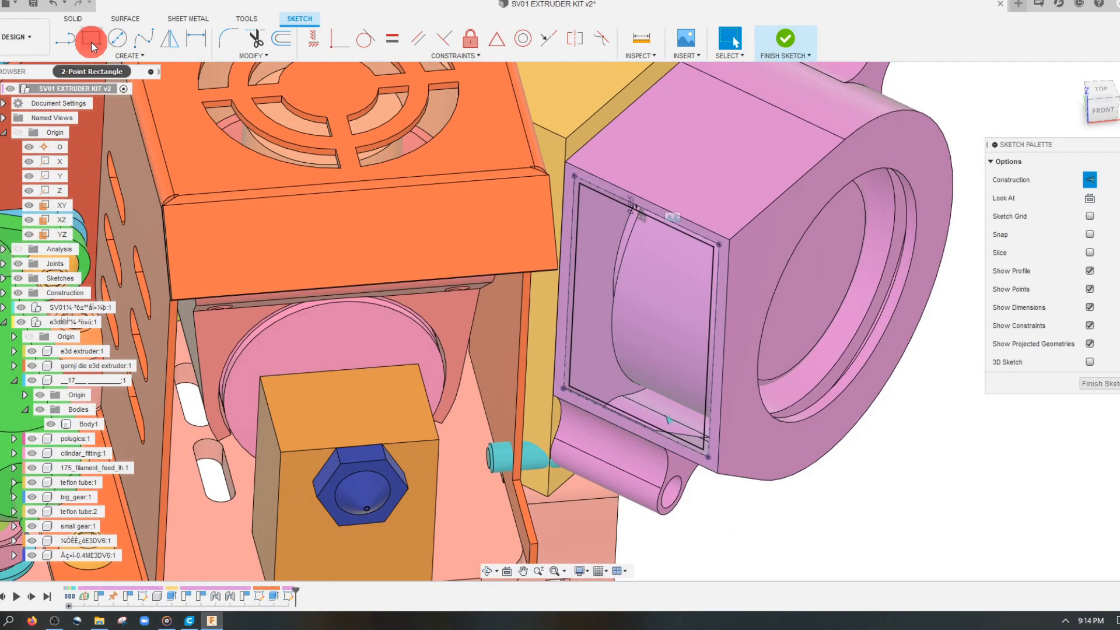
pyautogui.click(91, 42)
pyautogui.click(574, 170)
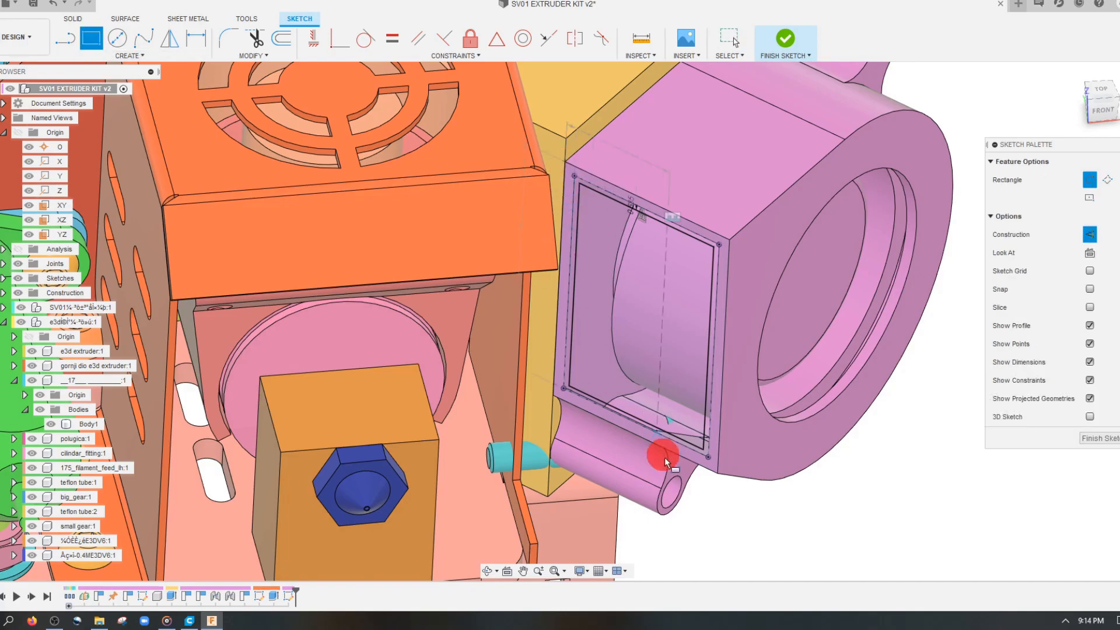
pyautogui.click(719, 473)
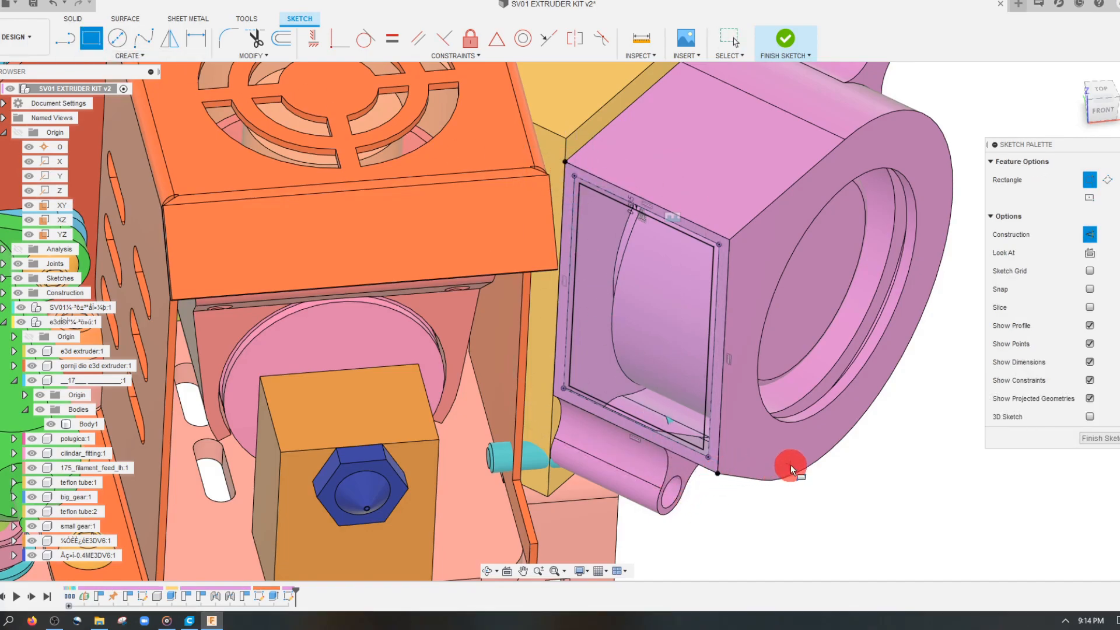
pyautogui.press('Escape')
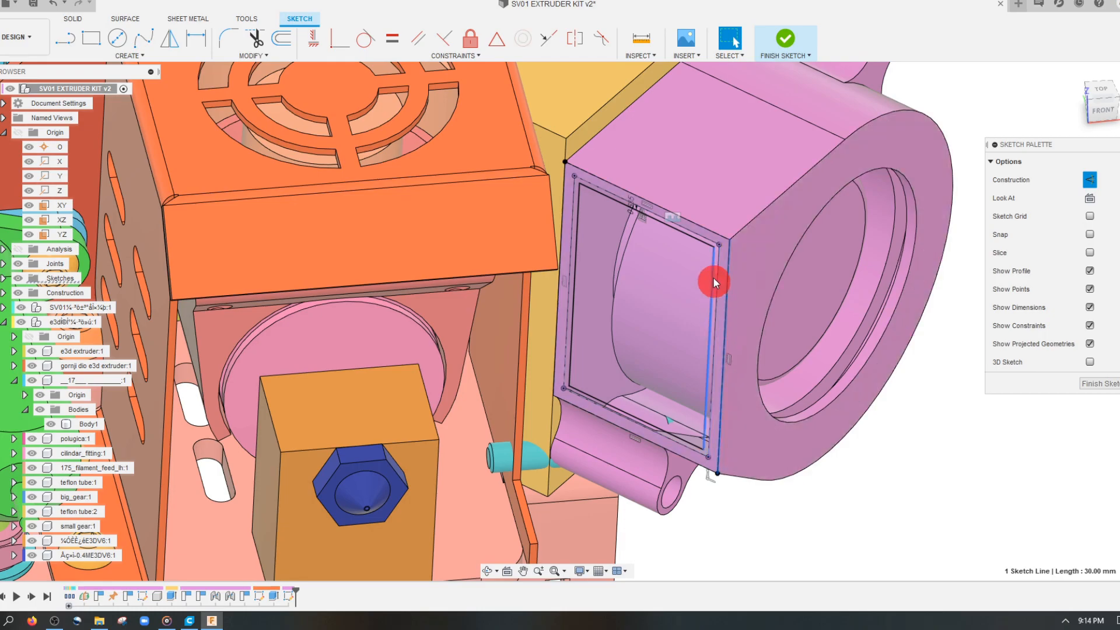
# Step: Convert the outer rim rectangle and the projected outlet rectangle from construction to regular sketch lines
pyautogui.click(710, 232)
pyautogui.keyDown('shift'); pyautogui.click(563, 194); pyautogui.keyUp('shift')
pyautogui.keyDown('shift'); pyautogui.click(622, 422); pyautogui.keyUp('shift')
# Step: Extrude the thin inner ring profile about 1.857 mm into the blower outlet as a new component
pyautogui.press('e')
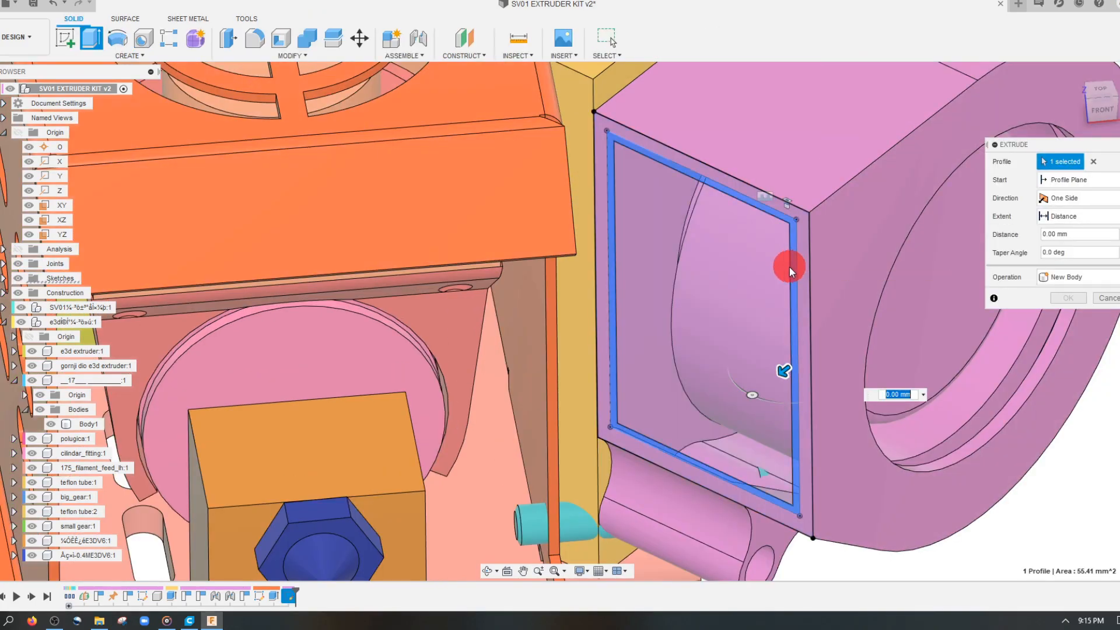
pyautogui.moveTo(775, 365); pyautogui.dragTo(1045, 308)
pyautogui.click(1047, 277)
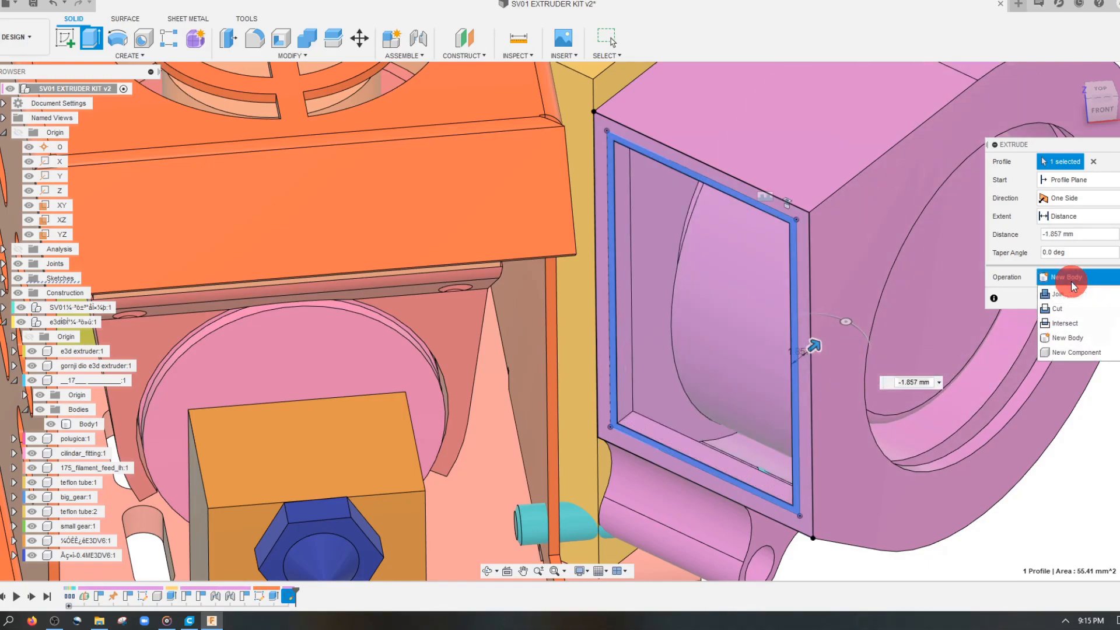
pyautogui.click(1061, 345)
pyautogui.scroll(-3, 971, 384)
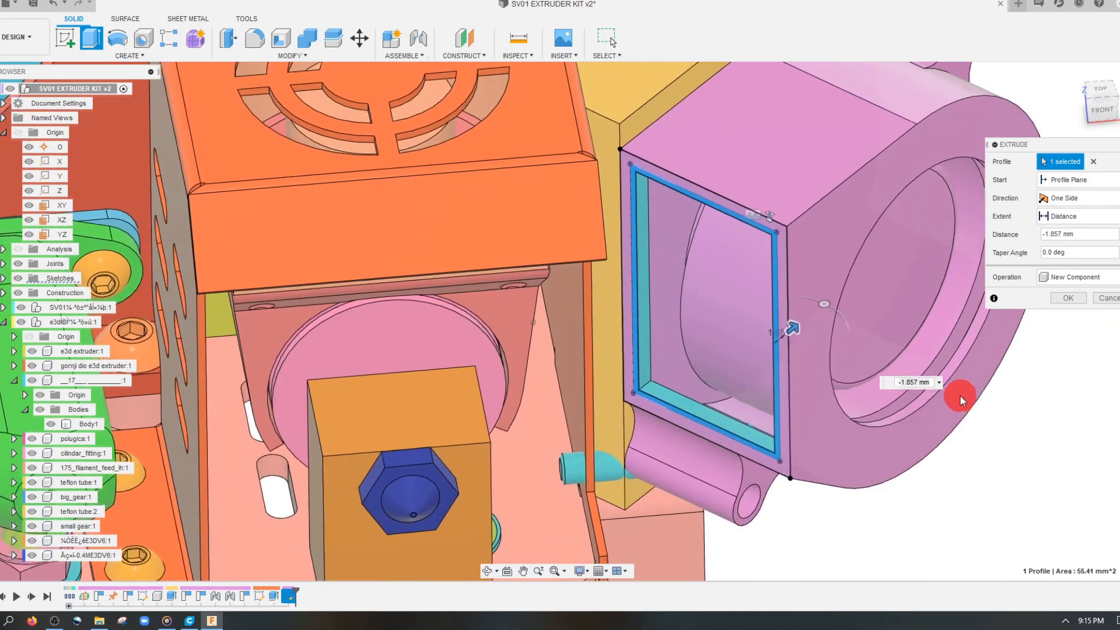
pyautogui.scroll(3, 939, 394)
pyautogui.keyDown('shift'); pyautogui.moveTo(926, 392); pyautogui.dragTo(813, 411, button='middle'); pyautogui.keyUp('shift')
pyautogui.scroll(2, 813, 411)
pyautogui.click(1066, 298)
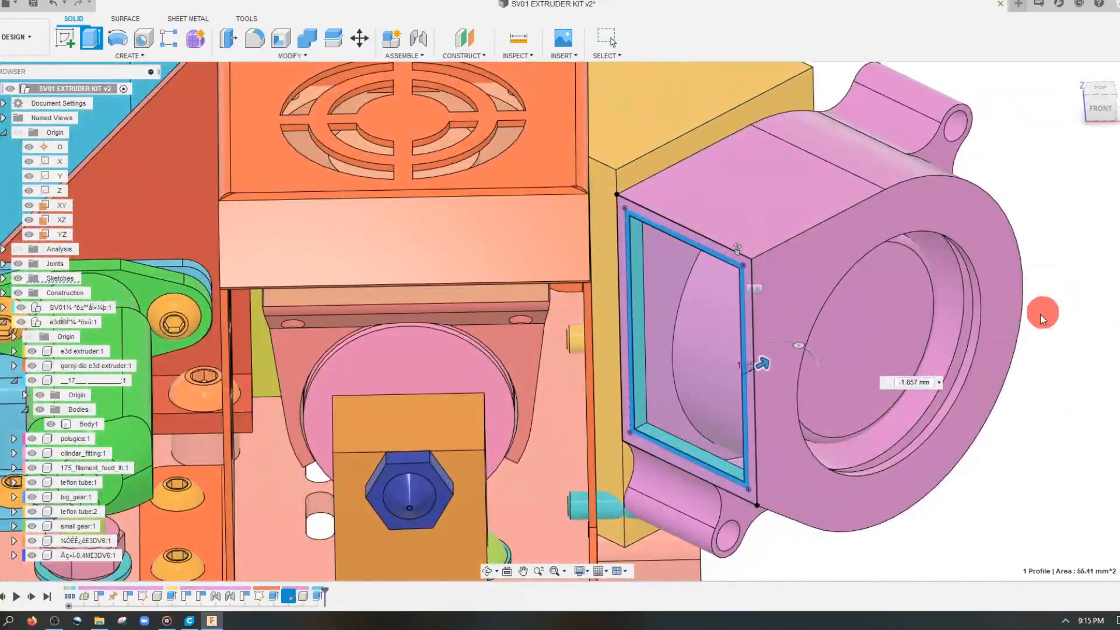
# Step: Extrude the rim frame and inner ring profiles of the same sketch outward from the blower outlet as a new component
pyautogui.click(292, 598)
pyautogui.click(107, 47)
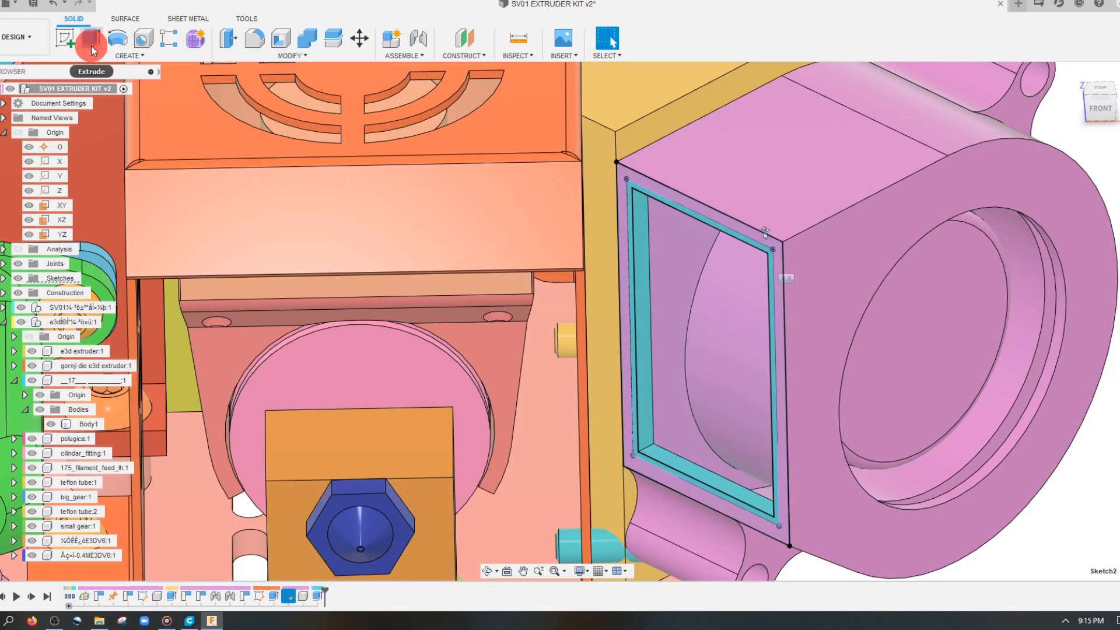
pyautogui.click(91, 50)
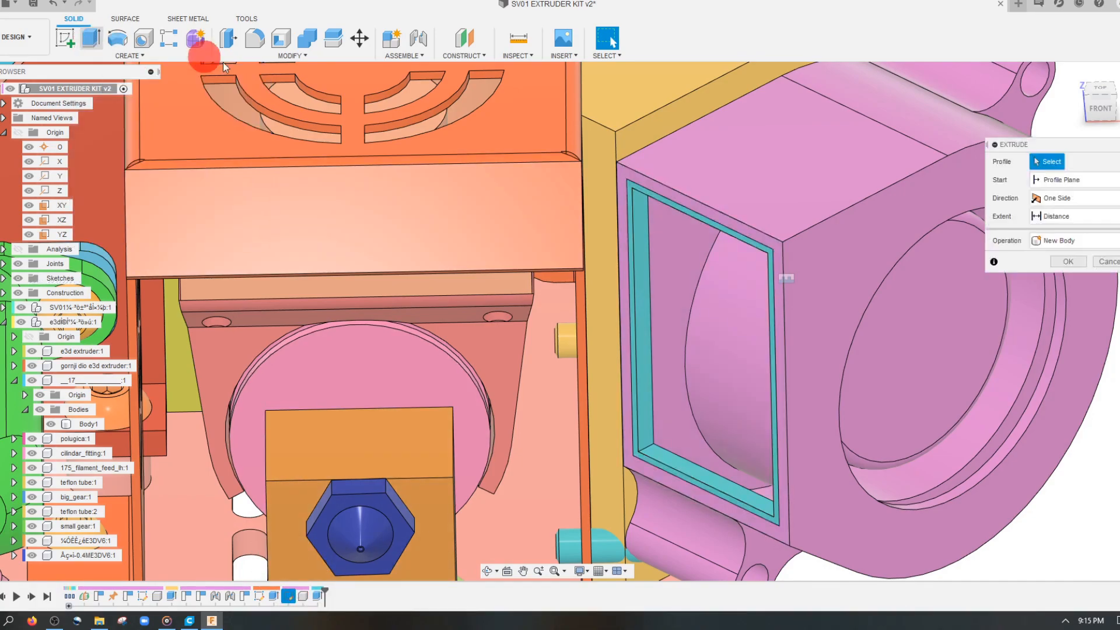
pyautogui.click(642, 184)
pyautogui.click(684, 337)
pyautogui.keyDown('shift'); pyautogui.moveTo(684, 337); pyautogui.dragTo(699, 404, button='middle'); pyautogui.keyUp('shift')
pyautogui.keyDown('shift'); pyautogui.moveTo(697, 352); pyautogui.dragTo(701, 379, button='middle'); pyautogui.keyUp('shift')
pyautogui.moveTo(683, 370); pyautogui.dragTo(621, 400)
pyautogui.click(1064, 279)
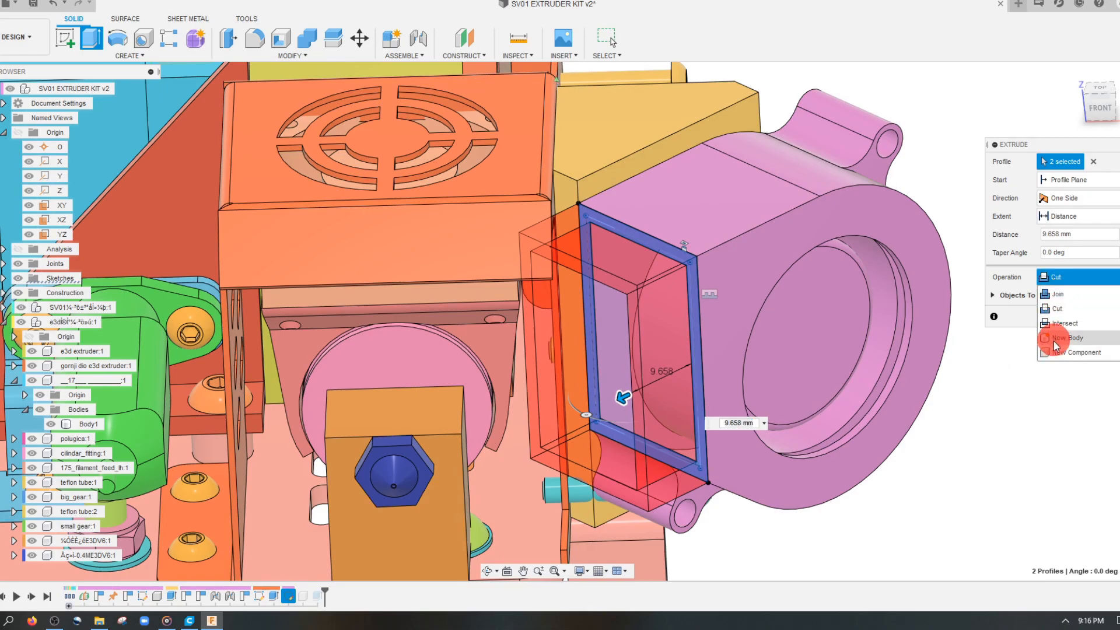
pyautogui.click(1055, 353)
pyautogui.keyDown('shift'); pyautogui.moveTo(753, 377); pyautogui.dragTo(743, 376, button='middle'); pyautogui.keyUp('shift')
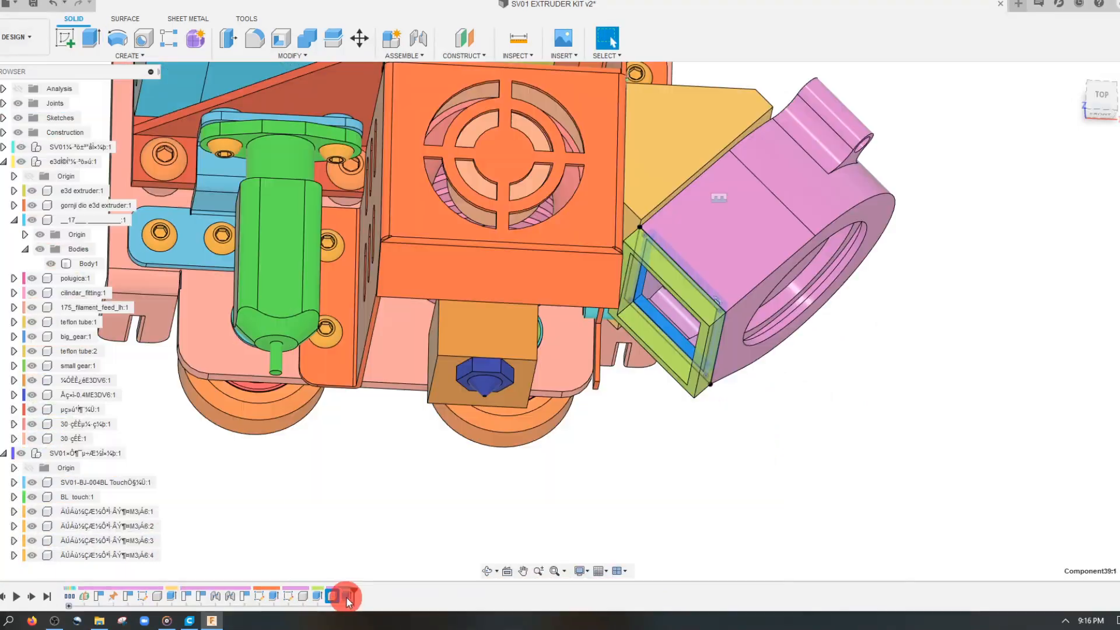
# Step: Edit the inner ring's extrusion, trying the Join operation and setting its distance to about -1.646 mm
pyautogui.rightClick(345, 597)
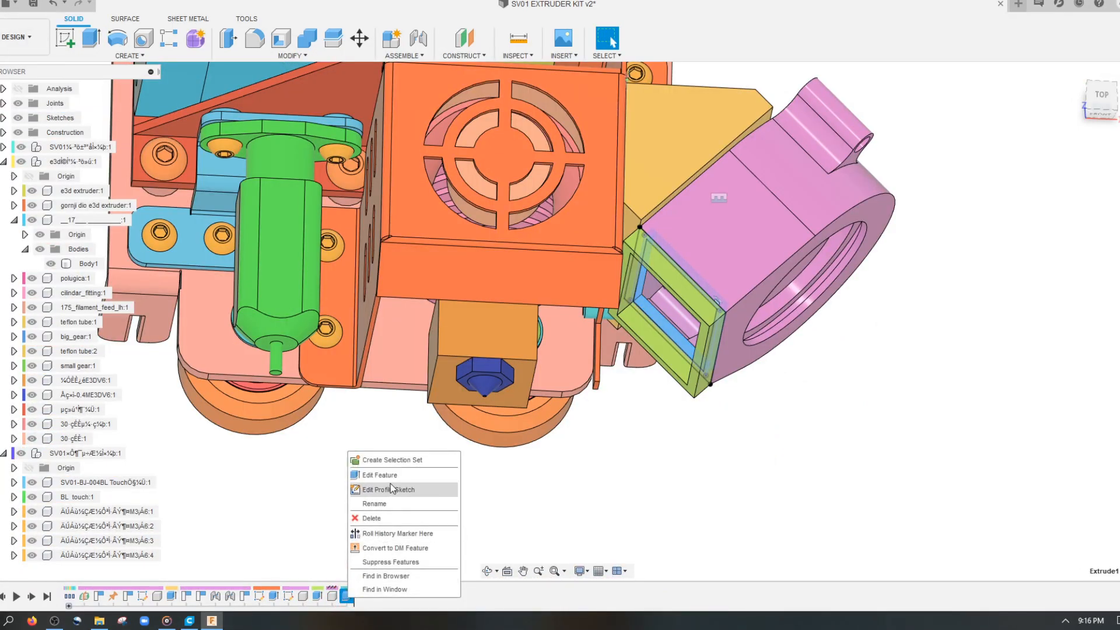
pyautogui.click(449, 474)
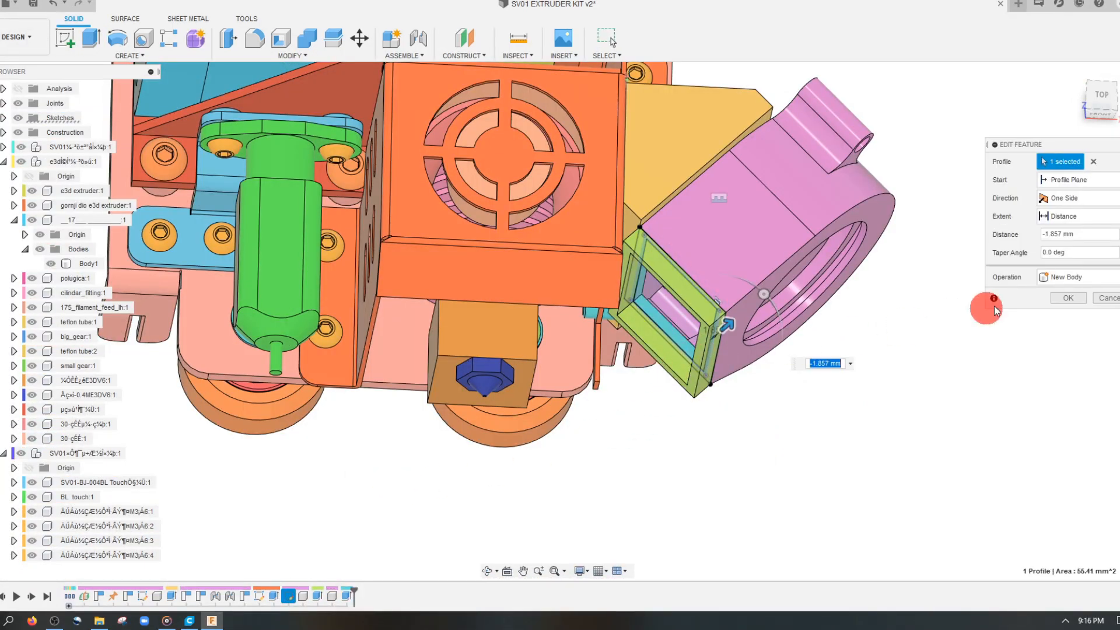
pyautogui.click(1057, 278)
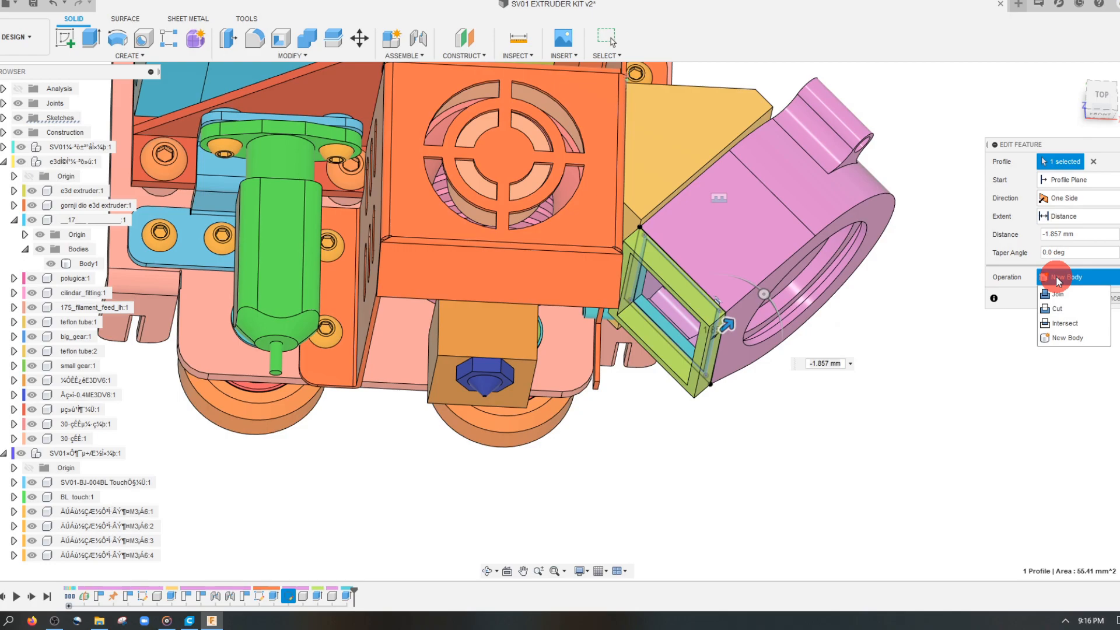
pyautogui.click(1058, 294)
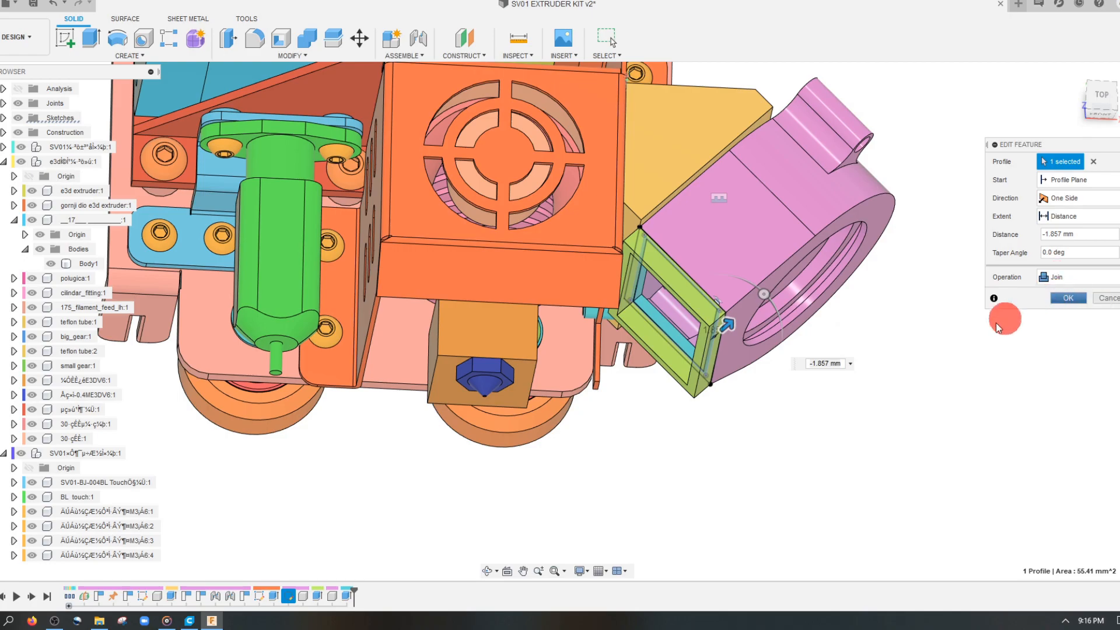
pyautogui.click(682, 385)
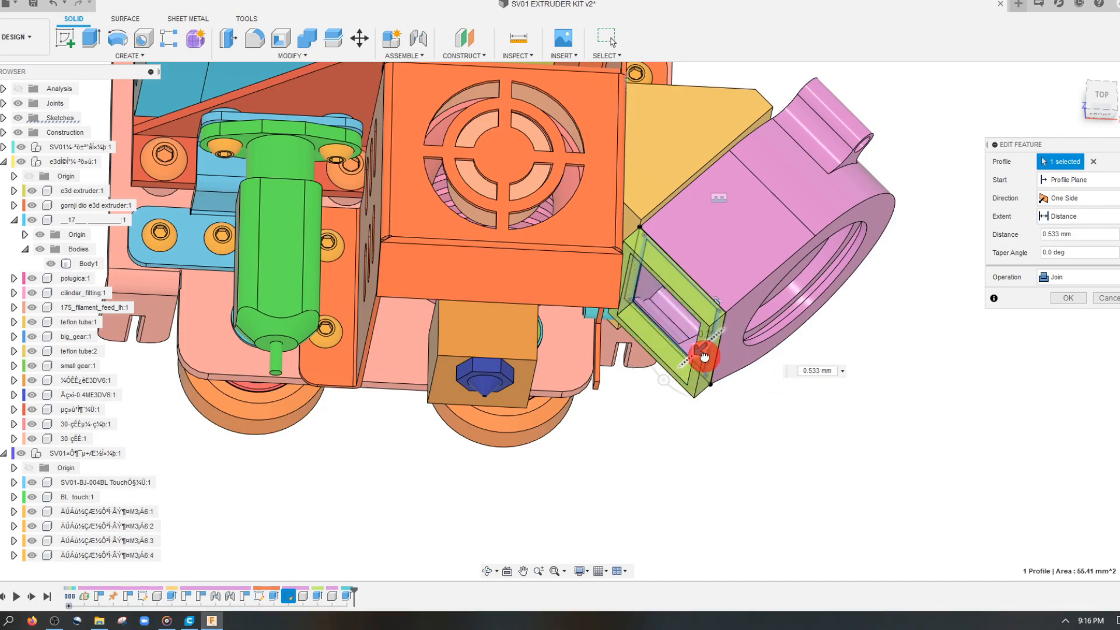
pyautogui.click(1063, 295)
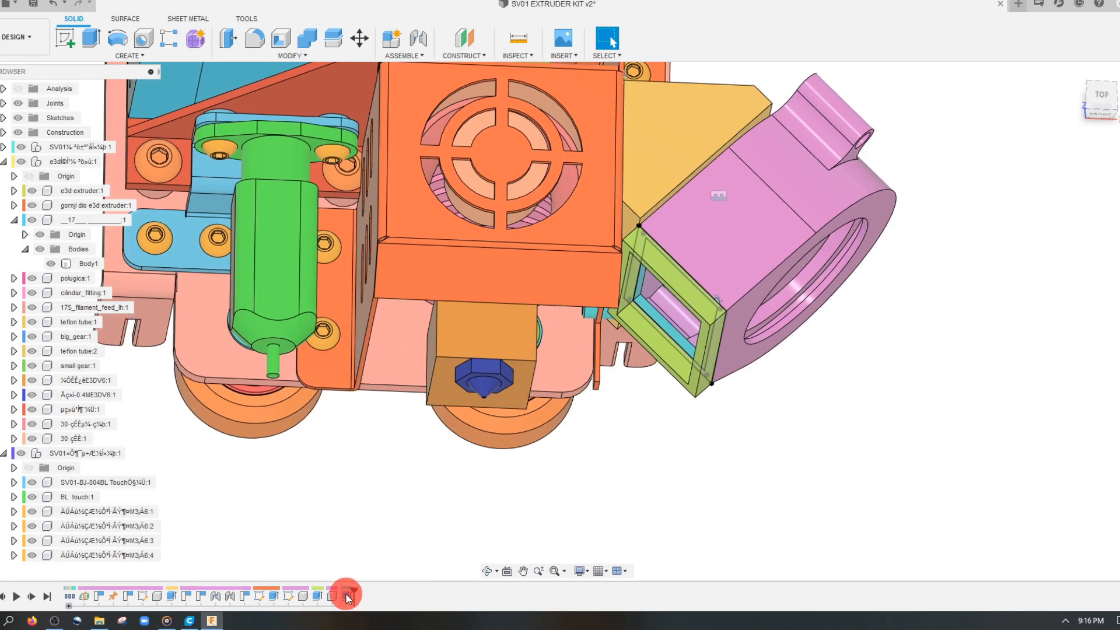
pyautogui.doubleClick(346, 596)
pyautogui.scroll(3, 842, 232)
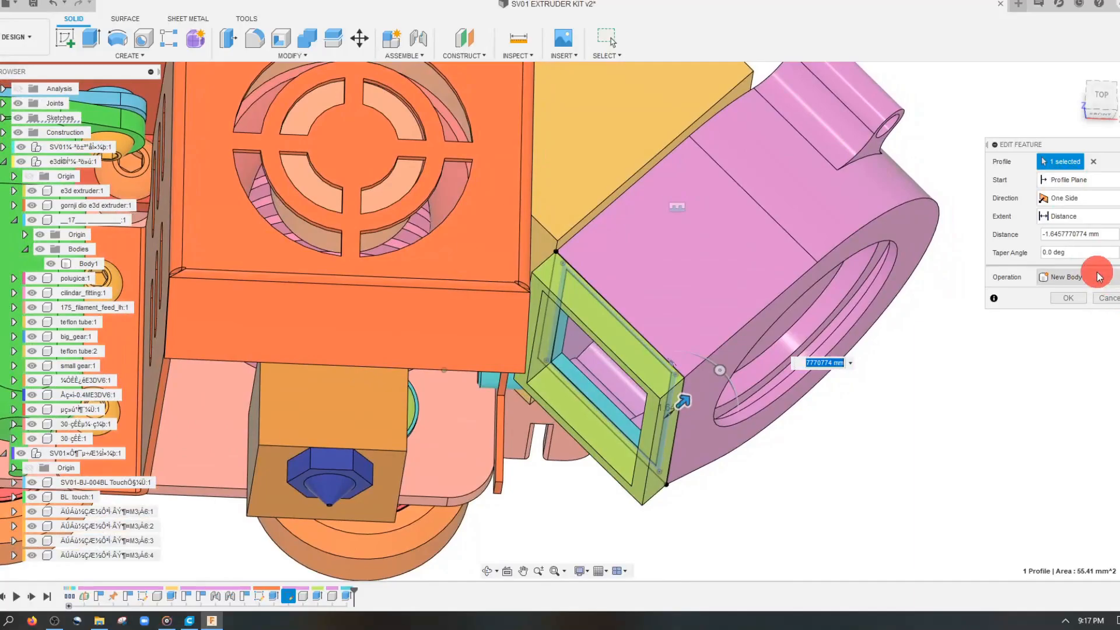
pyautogui.click(1105, 298)
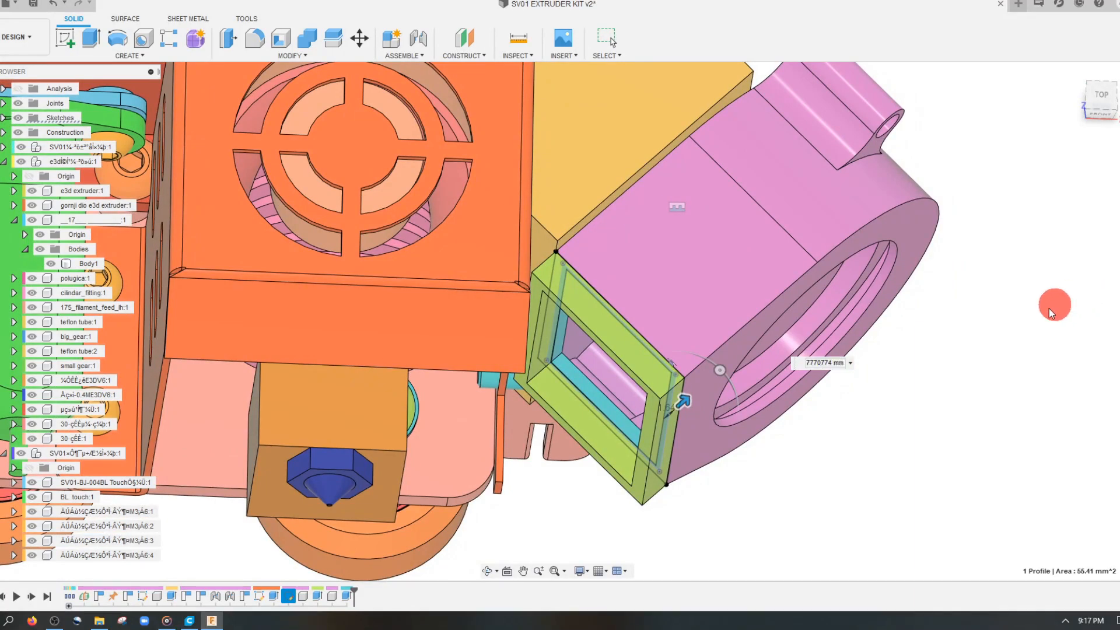
# Step: Combine the outer frame and the inner ring at the blower outlet into one body with Join
pyautogui.click(309, 36)
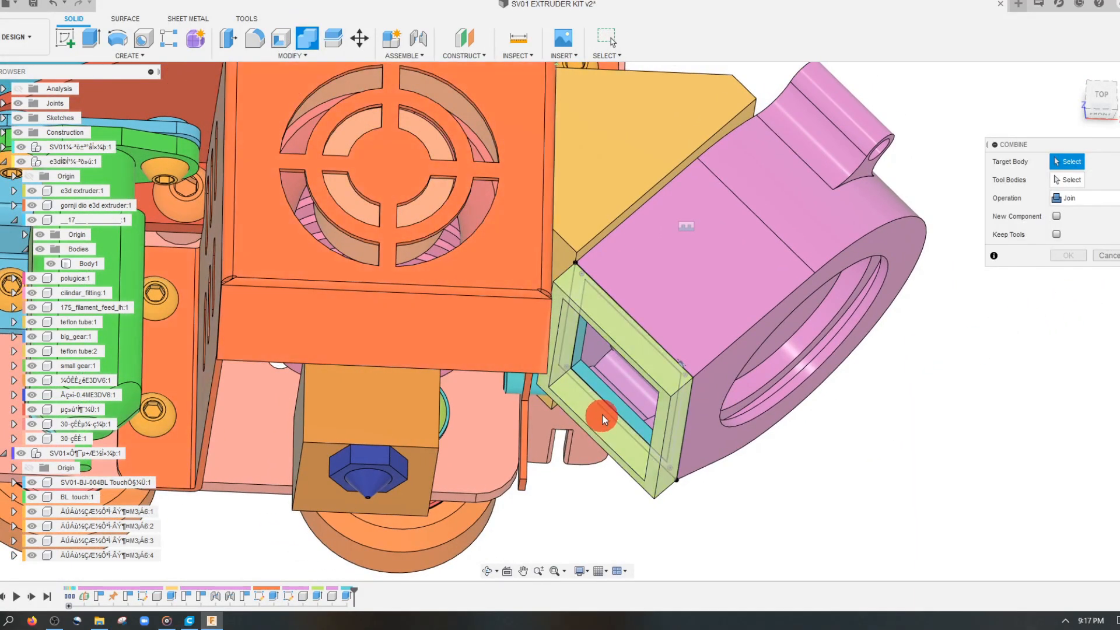
pyautogui.click(615, 417)
pyautogui.click(1078, 260)
# Step: Create a midplane between the two opposite side faces of the combined outlet frame
pyautogui.keyDown('shift'); pyautogui.moveTo(1030, 340); pyautogui.dragTo(660, 492, button='middle'); pyautogui.keyUp('shift')
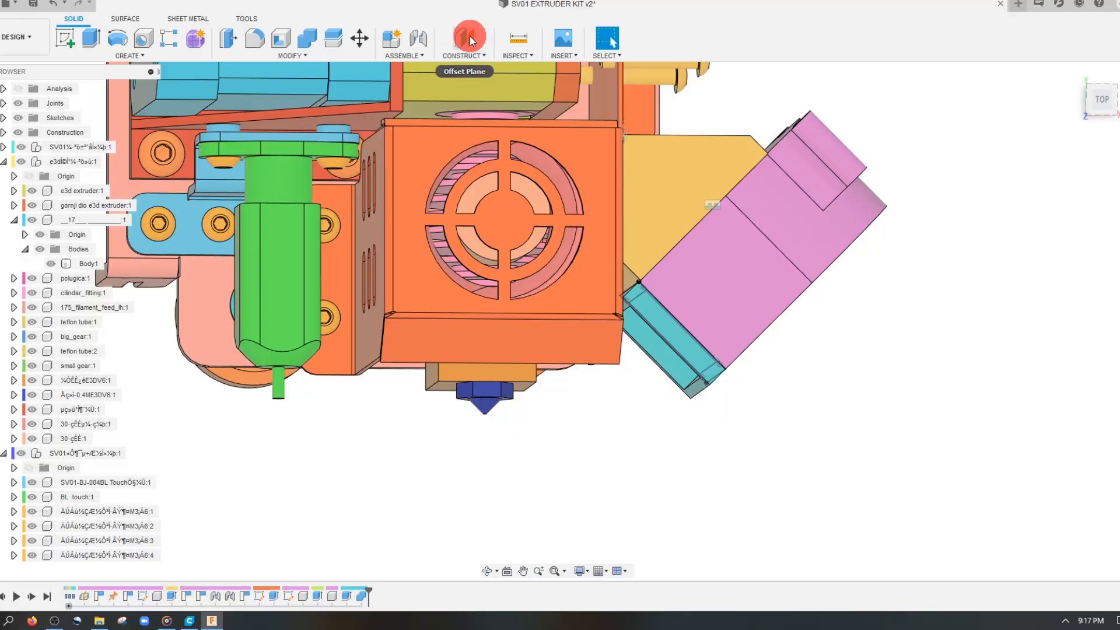
pyautogui.click(470, 36)
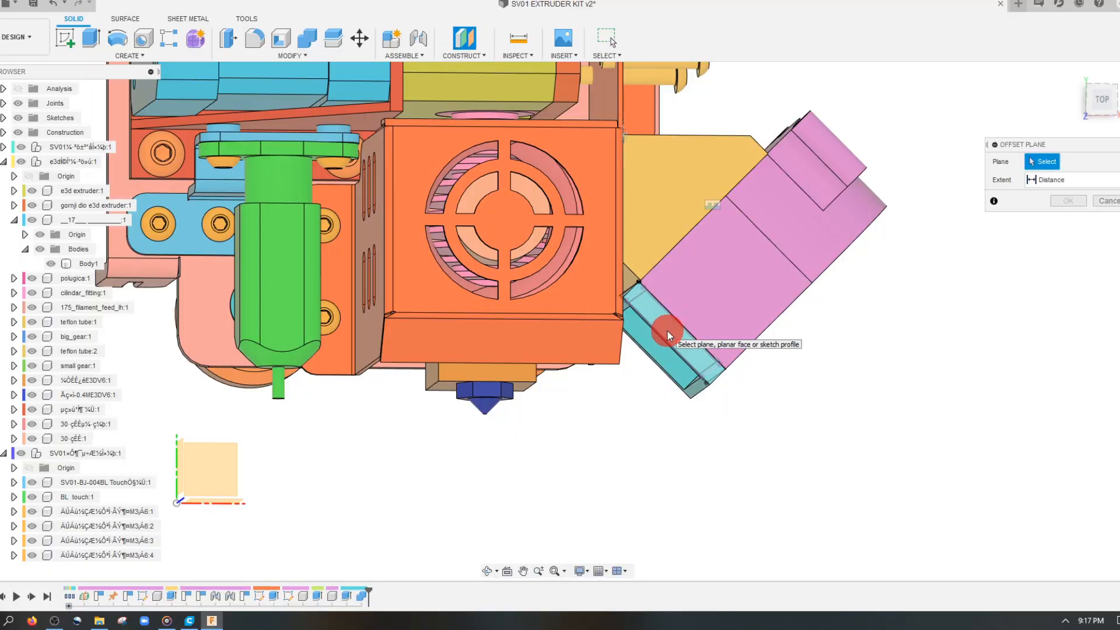
pyautogui.click(1107, 201)
pyautogui.click(480, 54)
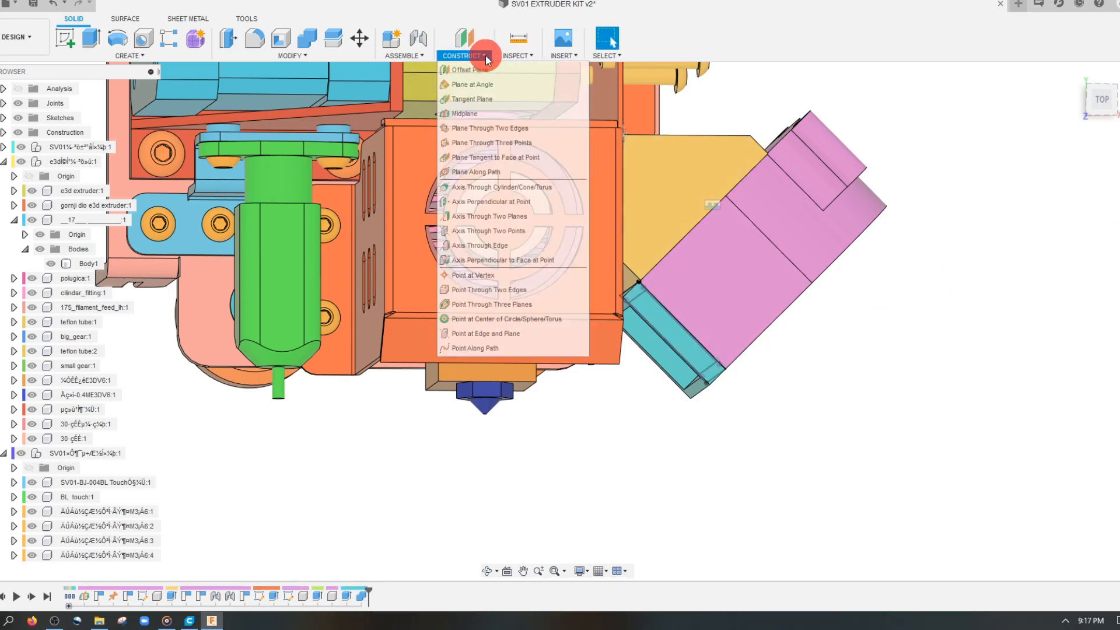
pyautogui.click(502, 125)
pyautogui.click(678, 331)
pyautogui.keyDown('shift'); pyautogui.moveTo(678, 331); pyautogui.dragTo(692, 251, button='middle'); pyautogui.keyUp('shift')
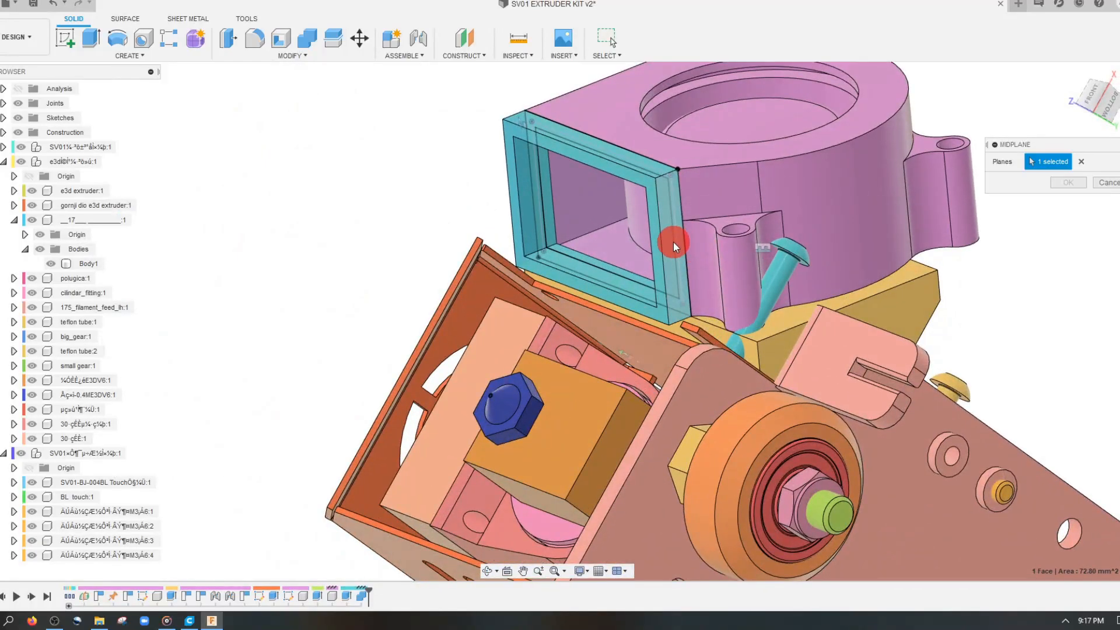
pyautogui.click(674, 245)
pyautogui.keyDown('shift'); pyautogui.moveTo(790, 293); pyautogui.dragTo(797, 270, button='middle'); pyautogui.keyUp('shift')
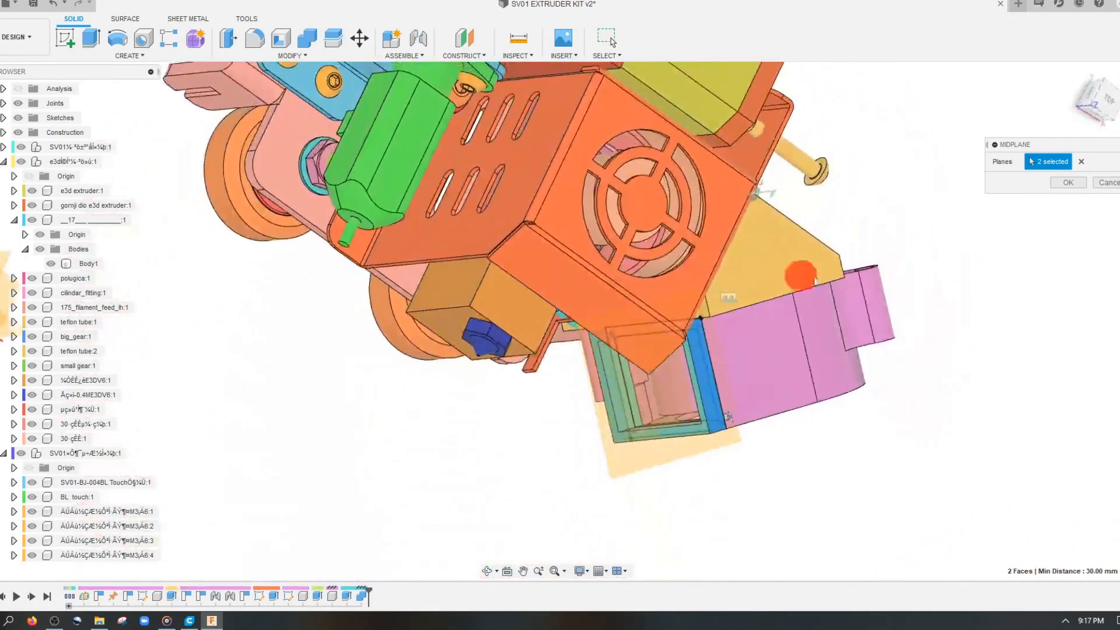
pyautogui.click(1056, 183)
# Step: Start a sketch on the outlet frame's midplane
pyautogui.click(1104, 112)
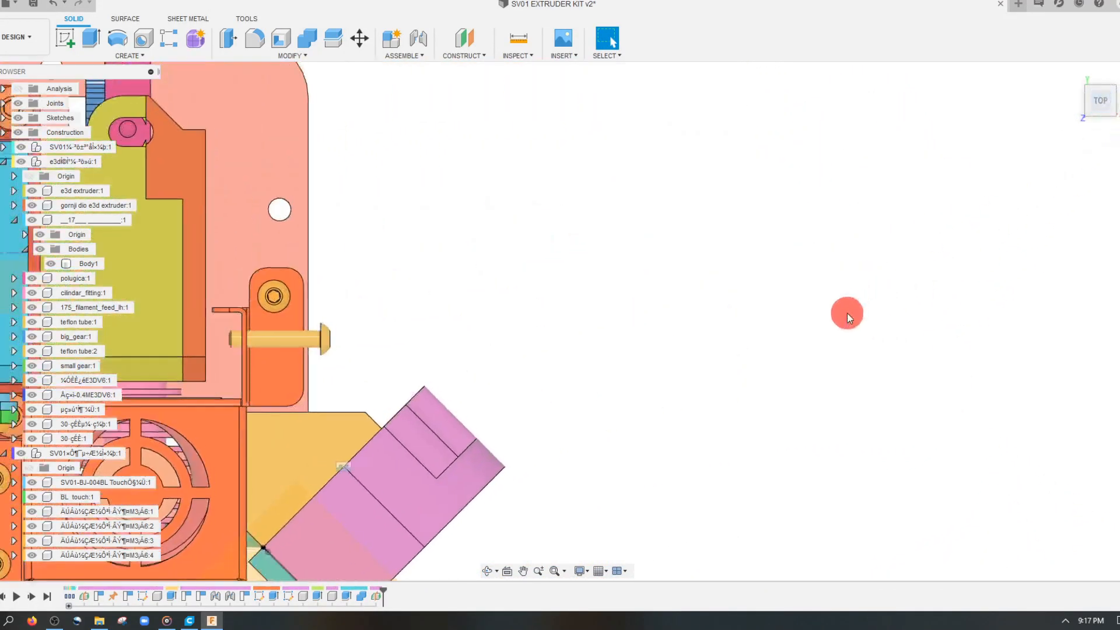
pyautogui.scroll(3, 559, 454)
pyautogui.scroll(2, 559, 454)
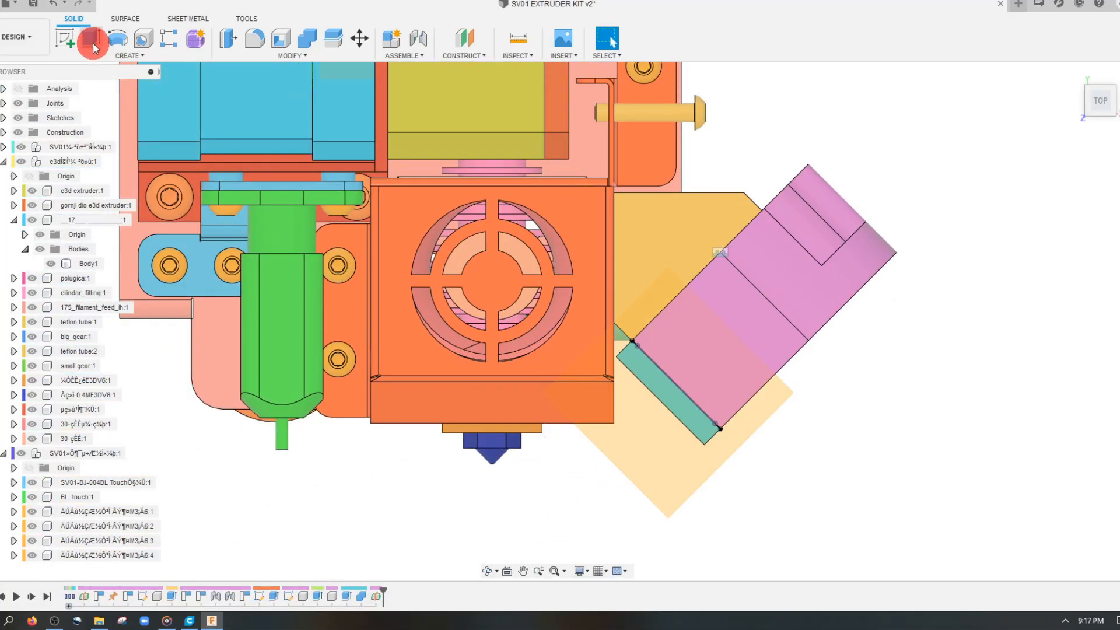
pyautogui.click(602, 415)
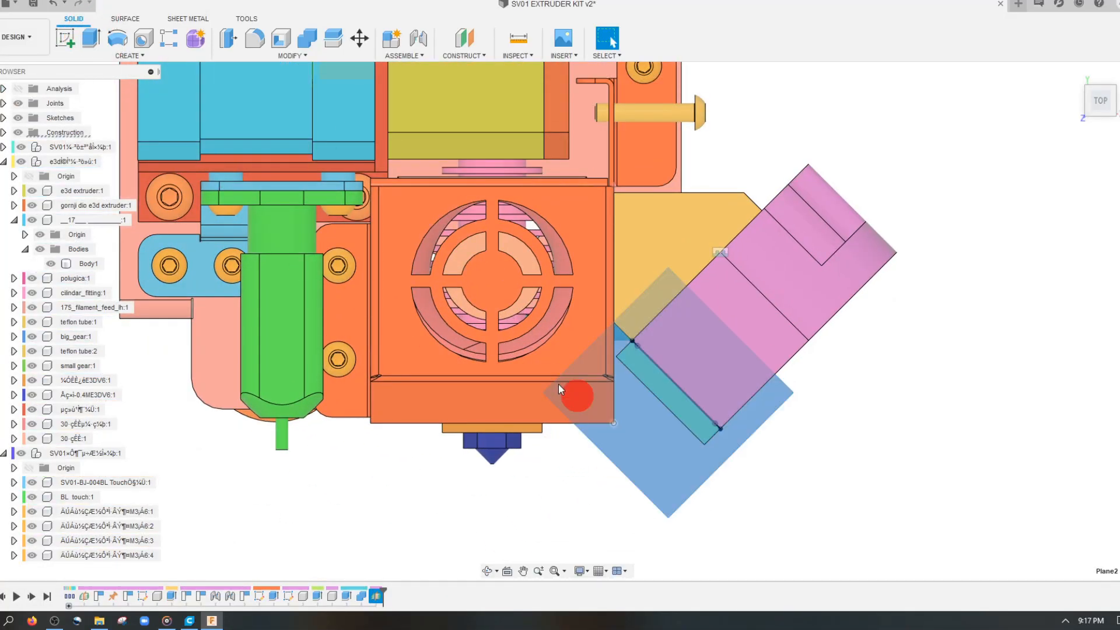
pyautogui.click(103, 28)
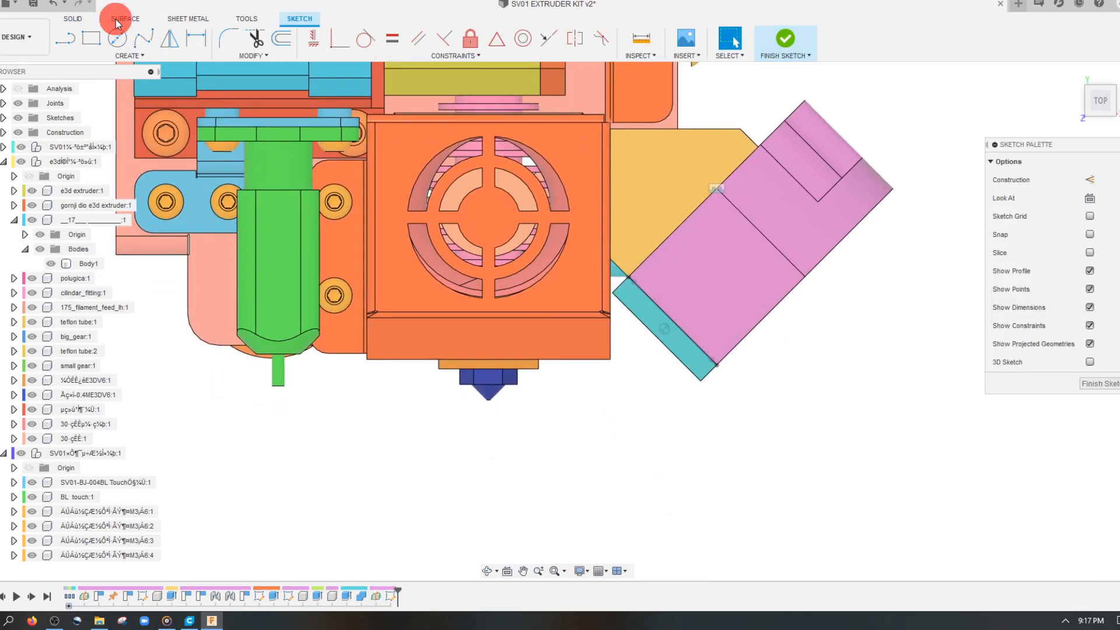
# Step: Sketch the duct's closed side profile from the outlet frame's outer corners toward the nozzle
pyautogui.scroll(4, 615, 292)
pyautogui.click(610, 292)
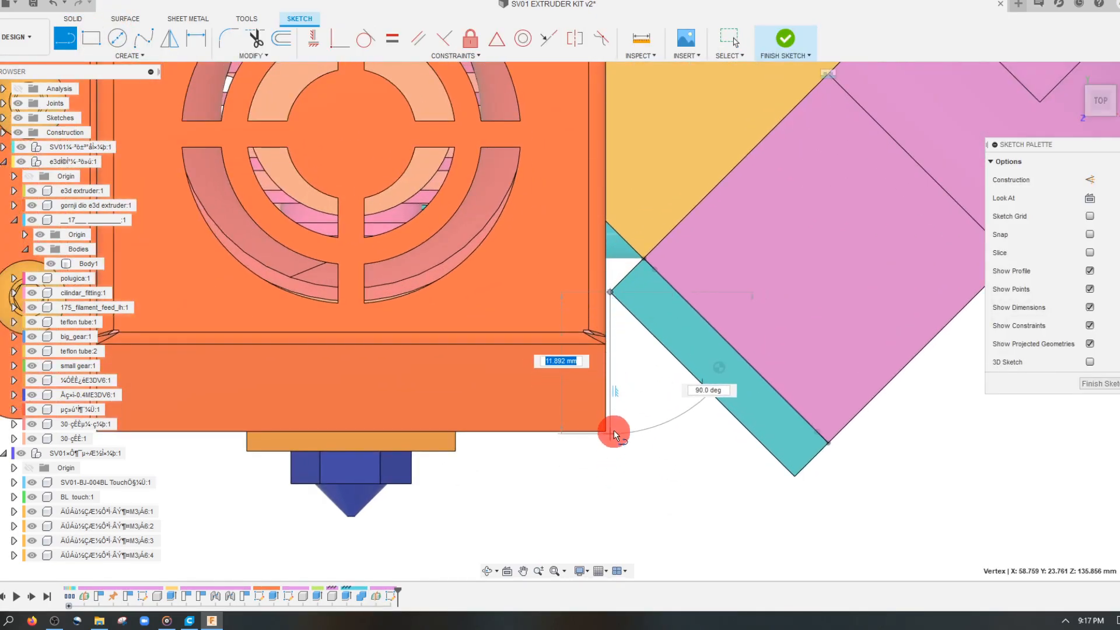
pyautogui.keyDown('shift'); pyautogui.moveTo(614, 428); pyautogui.dragTo(492, 464, button='middle'); pyautogui.keyUp('shift')
pyautogui.click(1095, 119)
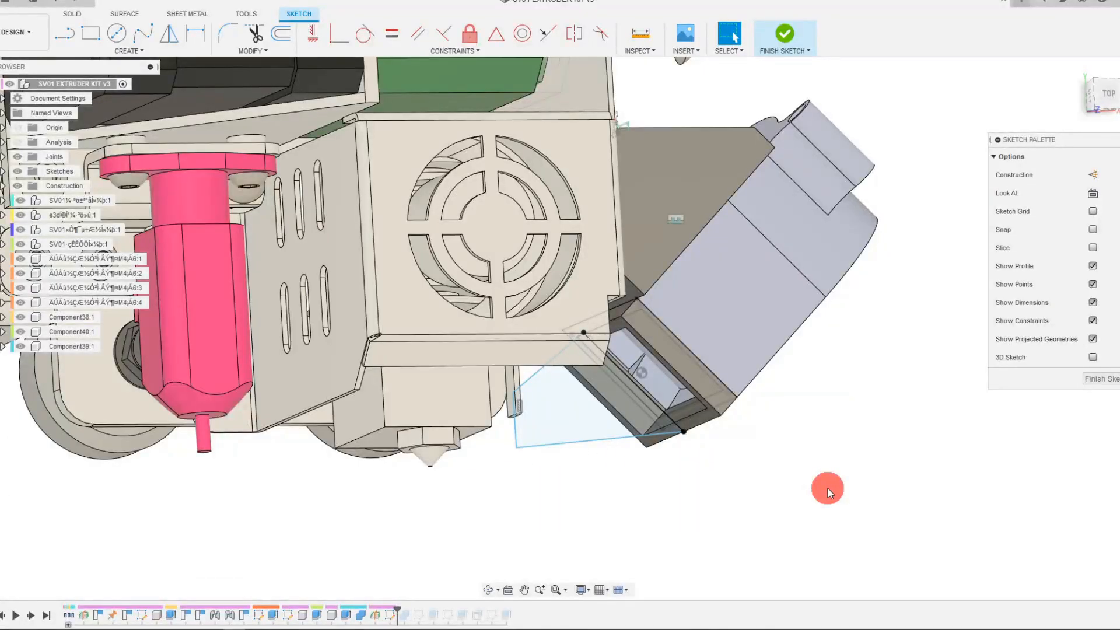
# Step: Extrude the duct's side profile symmetrically about its plane by 15 mm per side and join it to the outlet frame
pyautogui.keyDown('shift'); pyautogui.moveTo(829, 489); pyautogui.dragTo(821, 476, button='middle'); pyautogui.keyUp('shift')
pyautogui.click(76, 16)
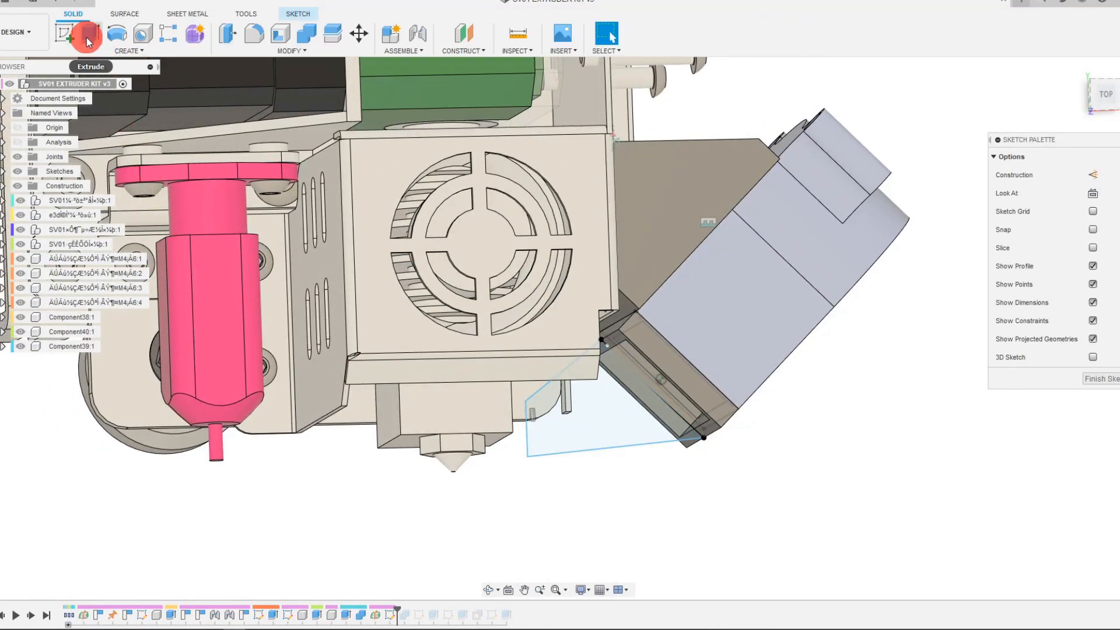
pyautogui.click(87, 41)
pyautogui.click(634, 467)
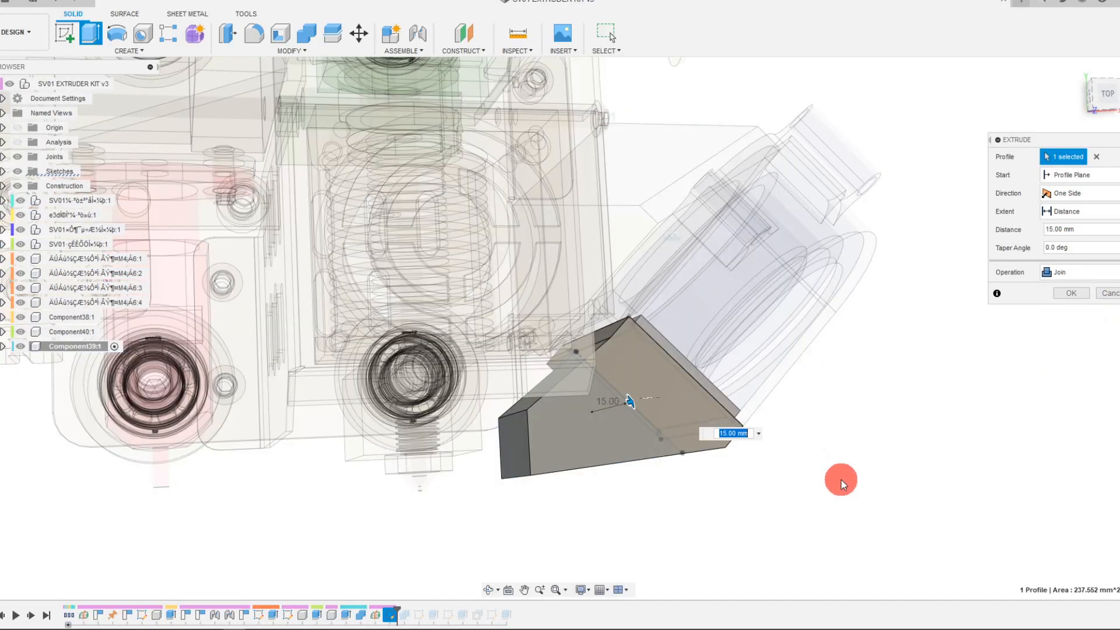
pyautogui.keyDown('shift'); pyautogui.moveTo(843, 484); pyautogui.dragTo(979, 350, button='middle'); pyautogui.keyUp('shift')
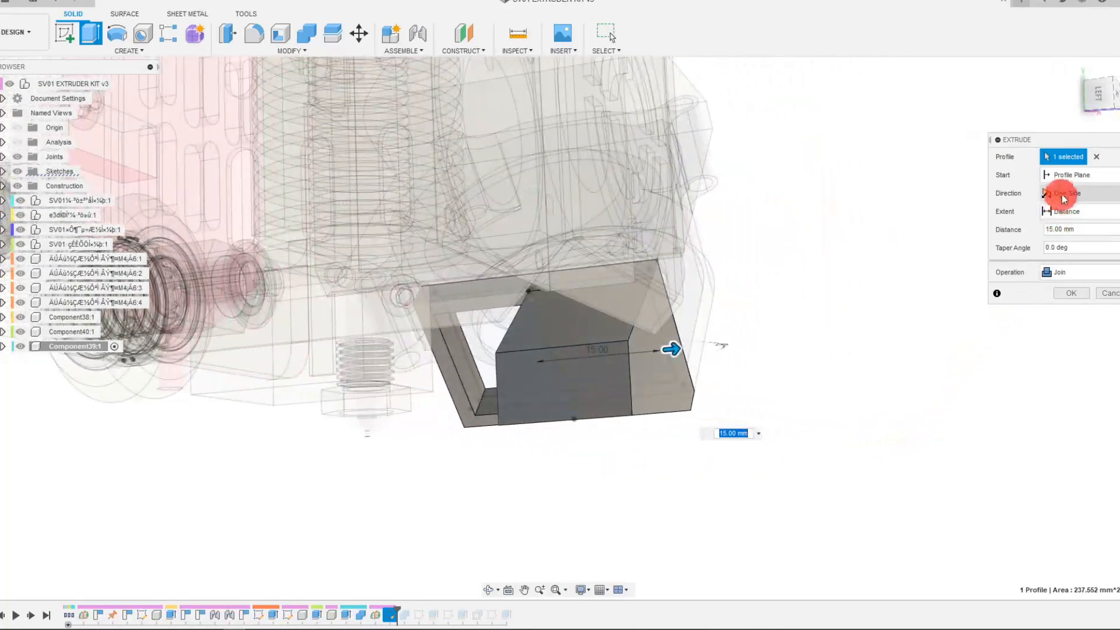
pyautogui.click(1062, 240)
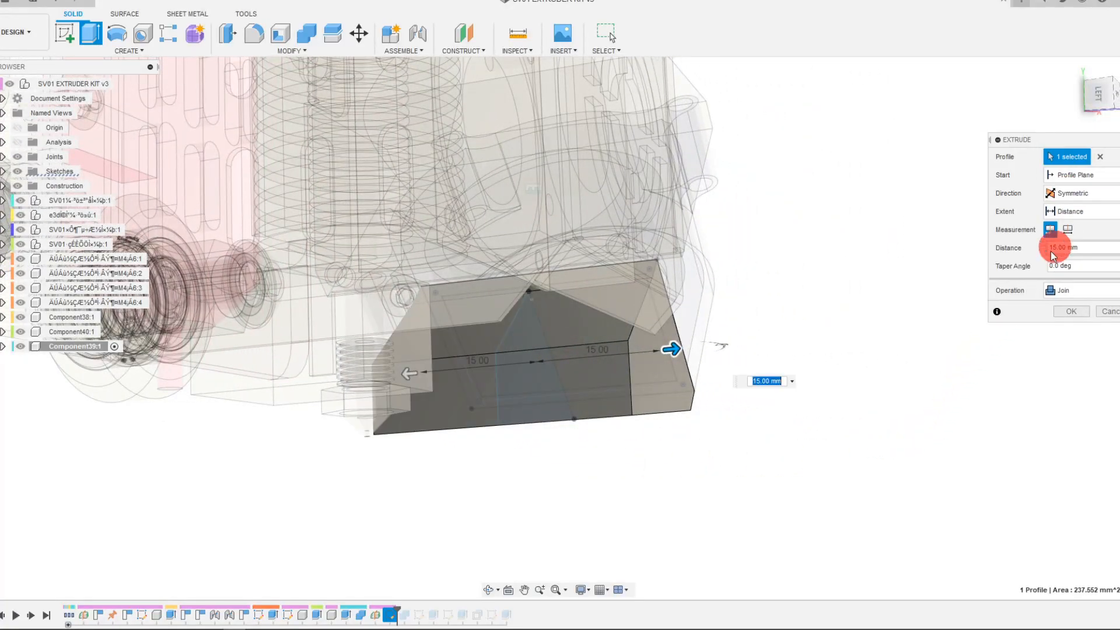
pyautogui.keyDown('shift'); pyautogui.moveTo(737, 442); pyautogui.dragTo(1077, 355, button='middle'); pyautogui.keyUp('shift')
pyautogui.click(1077, 318)
pyautogui.keyDown('shift'); pyautogui.moveTo(1034, 483); pyautogui.dragTo(953, 505, button='middle'); pyautogui.keyUp('shift')
pyautogui.scroll(2, 954, 505)
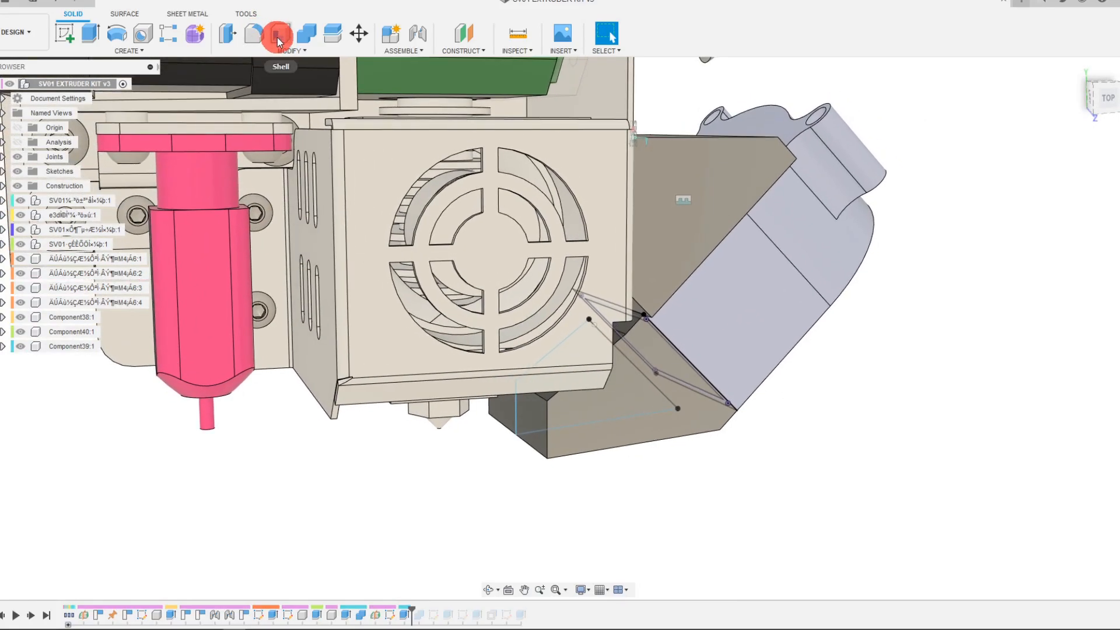
pyautogui.click(278, 37)
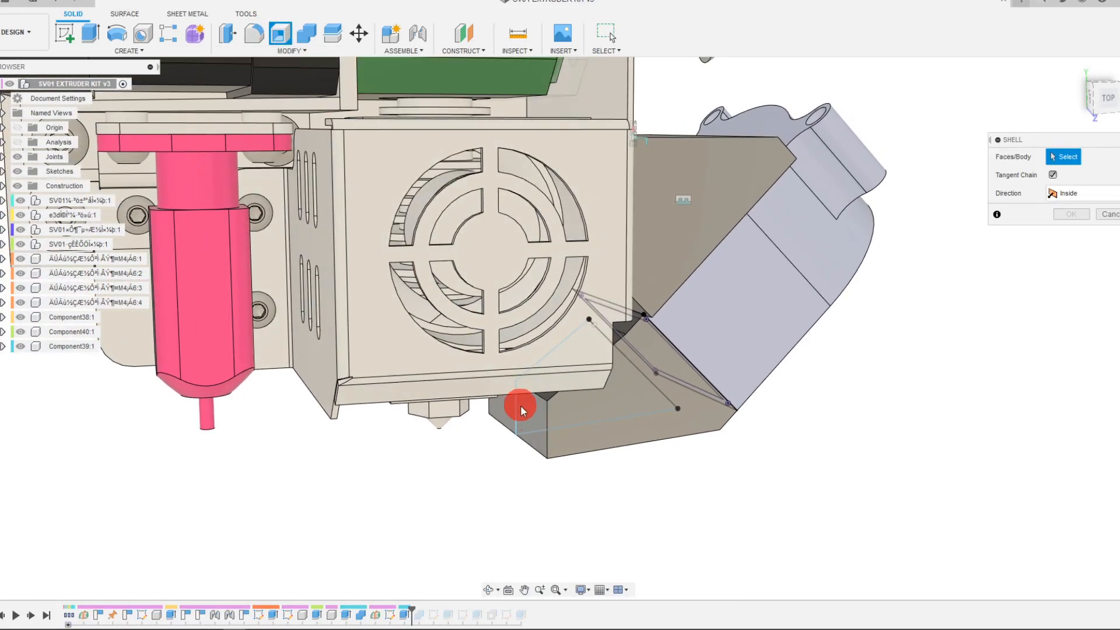
pyautogui.click(534, 421)
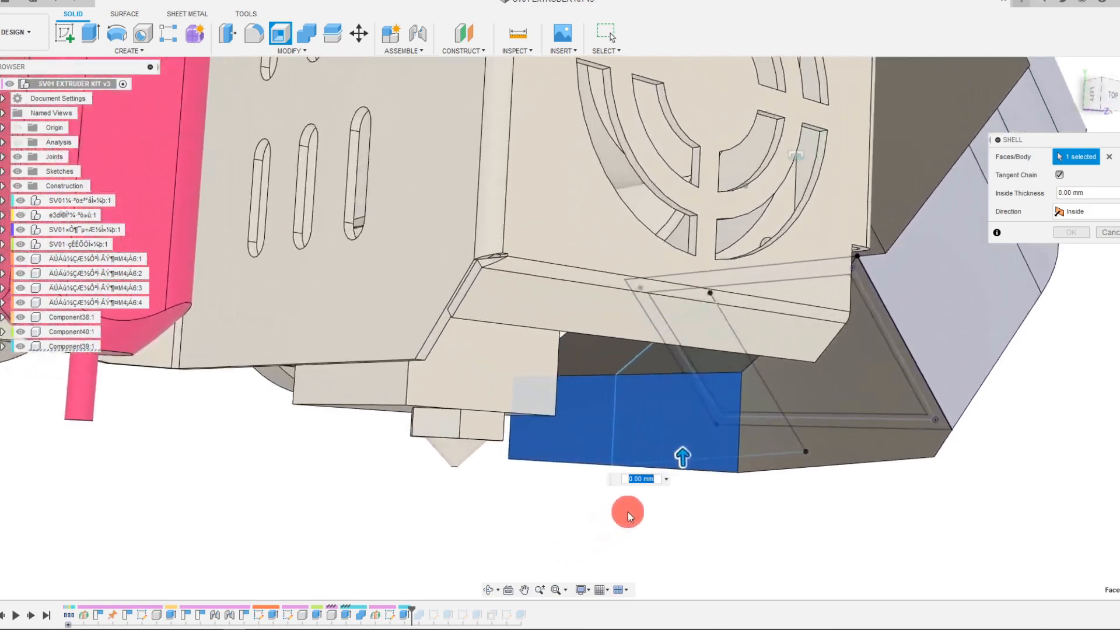
pyautogui.keyDown('shift'); pyautogui.moveTo(628, 515); pyautogui.dragTo(1111, 234, button='middle'); pyautogui.keyUp('shift')
pyautogui.click(1110, 233)
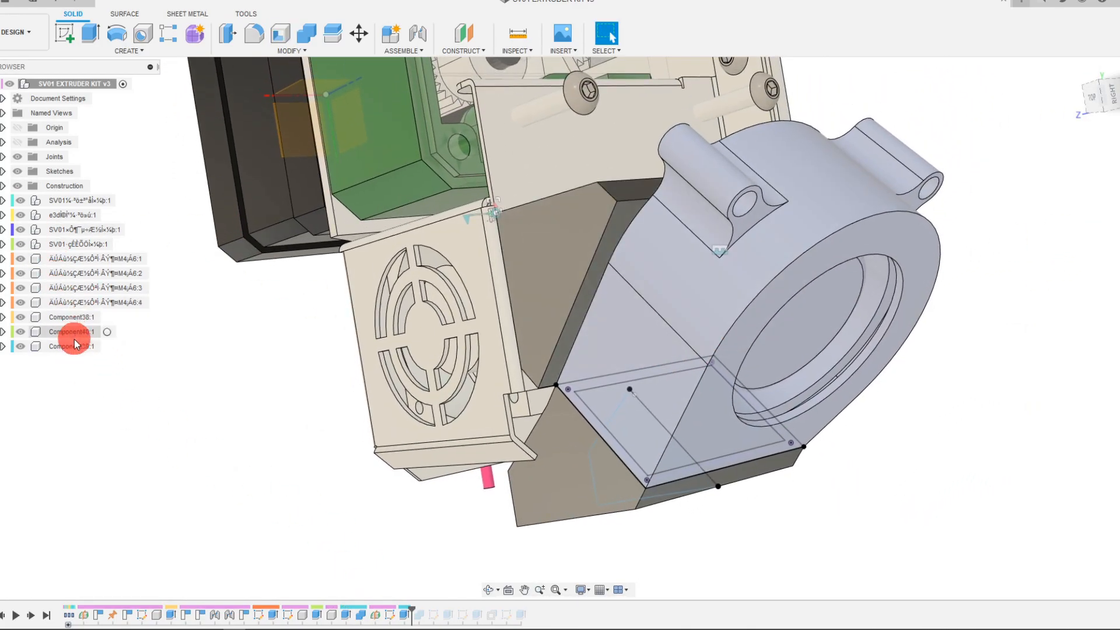
# Step: Hide the blower fan to expose the duct's inlet frame
pyautogui.click(716, 333)
pyautogui.click(606, 46)
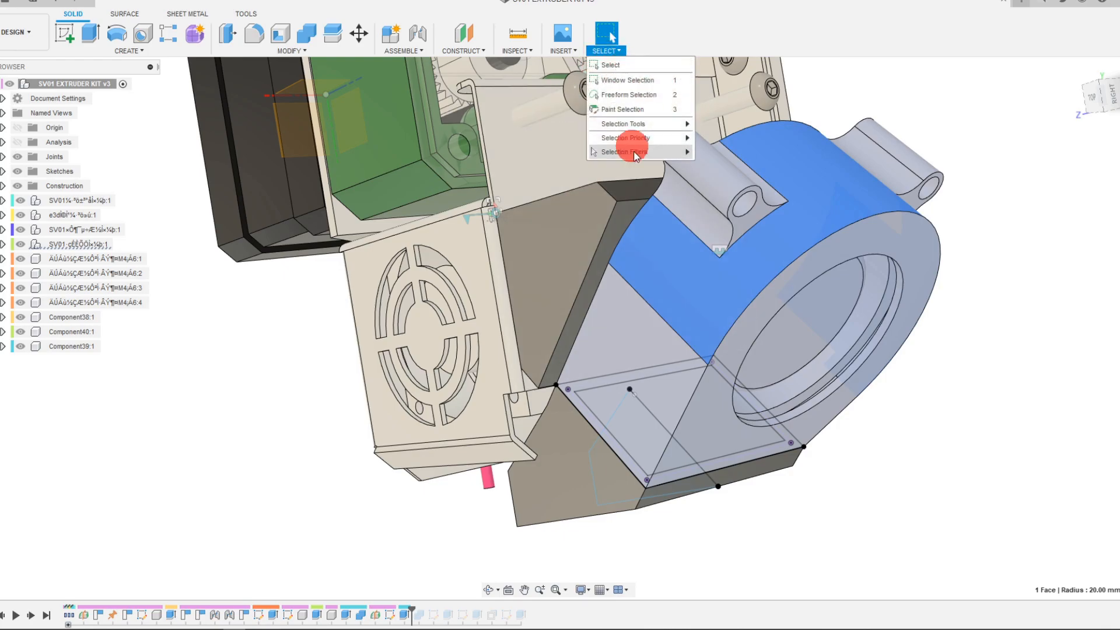
pyautogui.moveTo(663, 146)
pyautogui.click(727, 183)
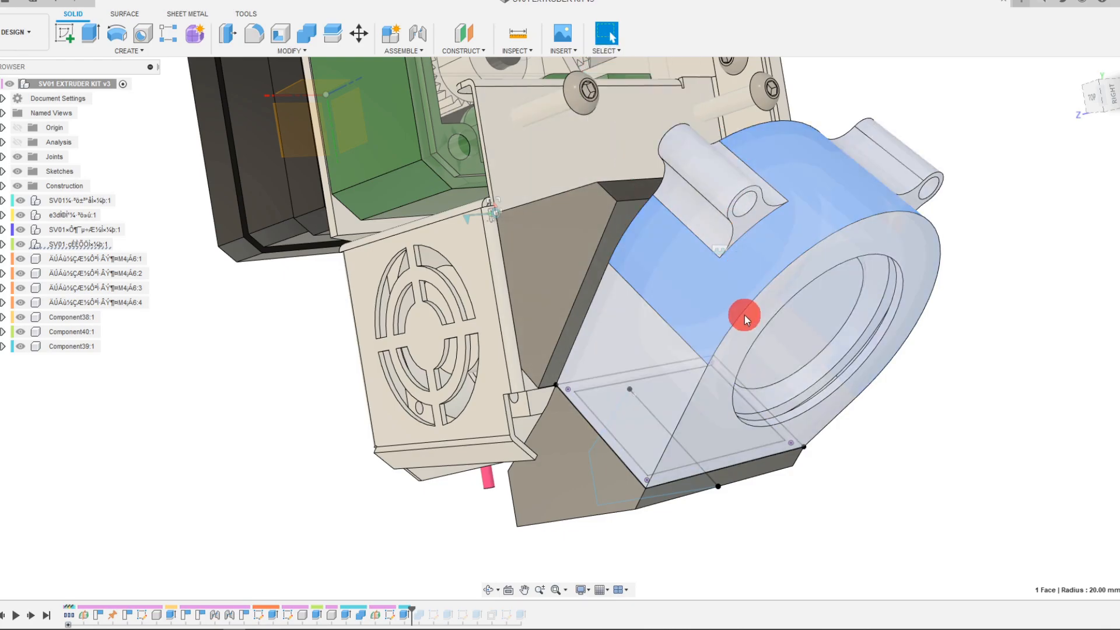
pyautogui.rightClick(744, 315)
pyautogui.click(730, 529)
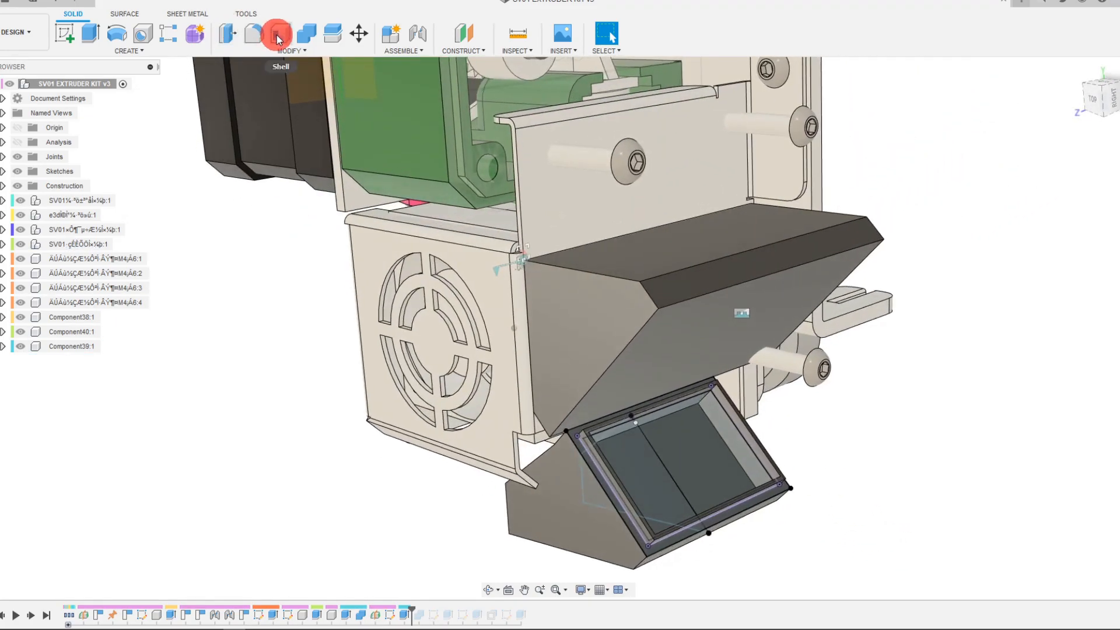
# Step: Try to shell the duct body inward, removing the face inside the inlet frame and the end face toward the nozzle
pyautogui.click(281, 40)
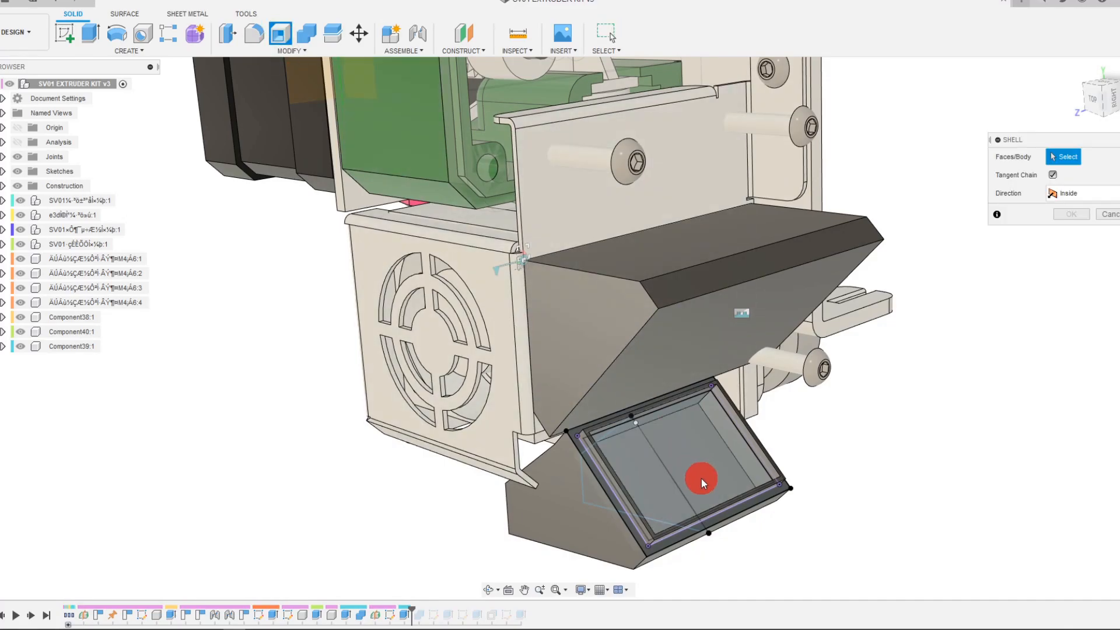
pyautogui.click(702, 476)
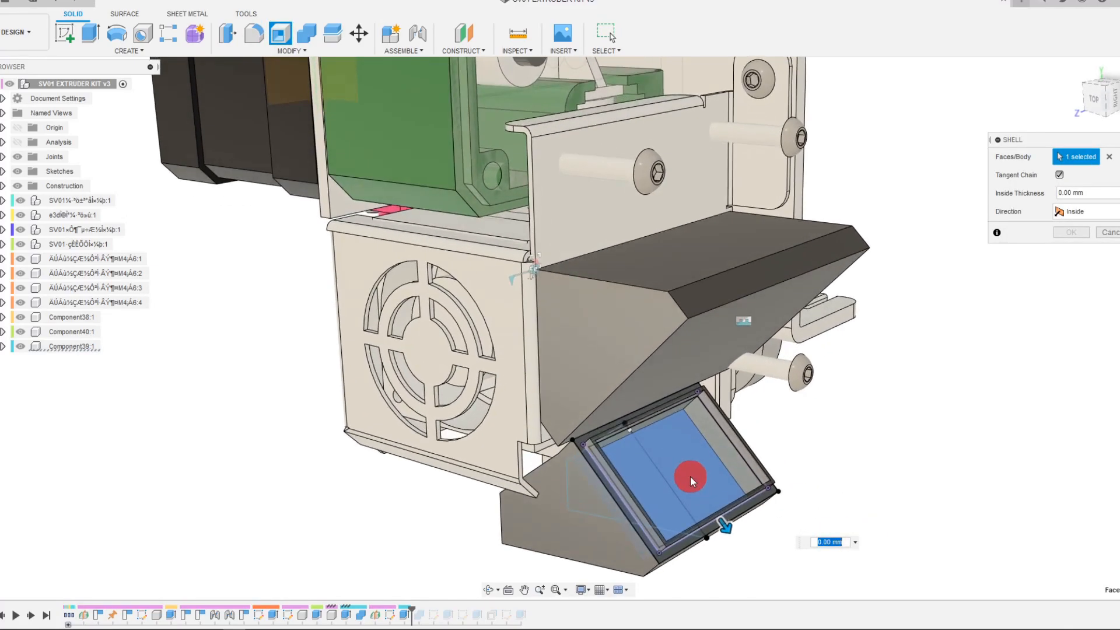
pyautogui.click(657, 502)
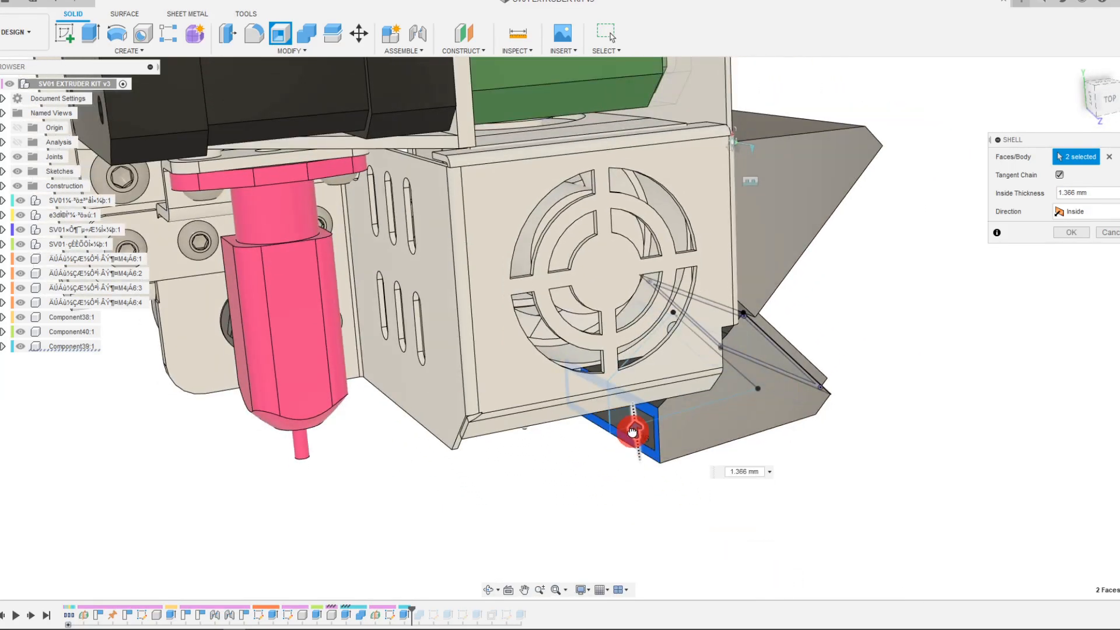
pyautogui.moveTo(636, 432); pyautogui.dragTo(650, 542)
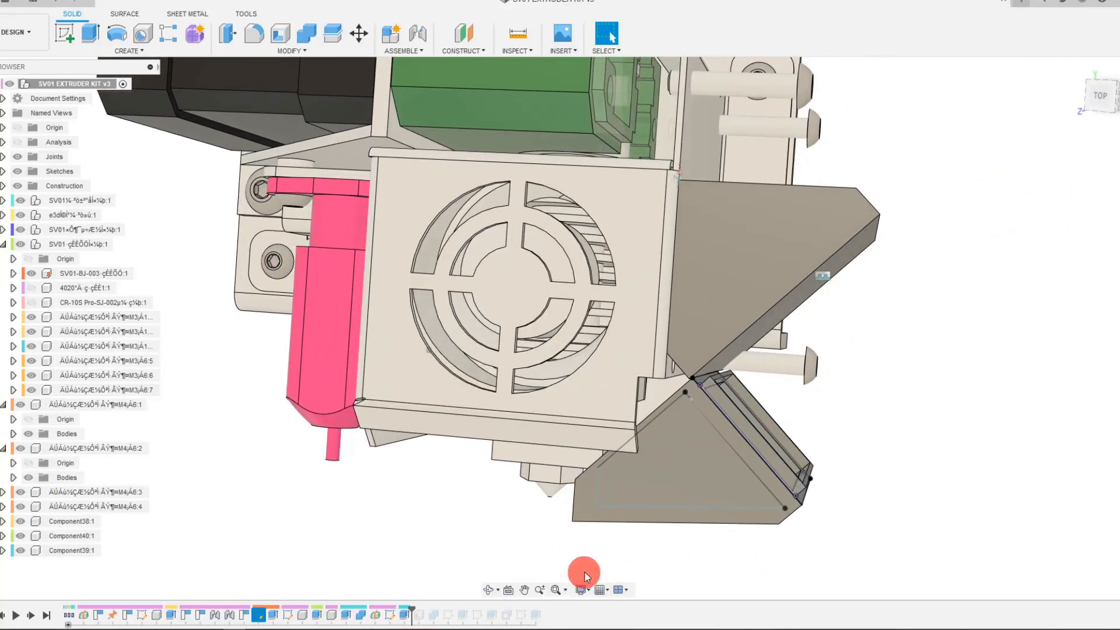
# Step: Start a sketch on the duct's side face and draw a slanted line across it in front of the inlet frame
pyautogui.click(701, 473)
pyautogui.click(1099, 99)
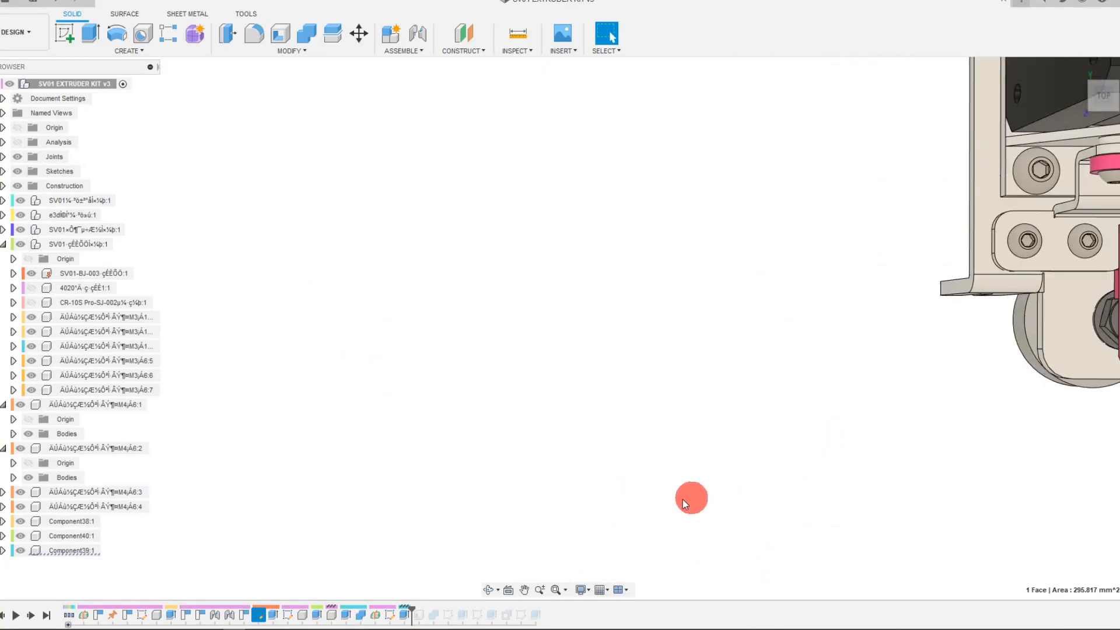
pyautogui.scroll(8, 758, 467)
pyautogui.scroll(-7, 722, 437)
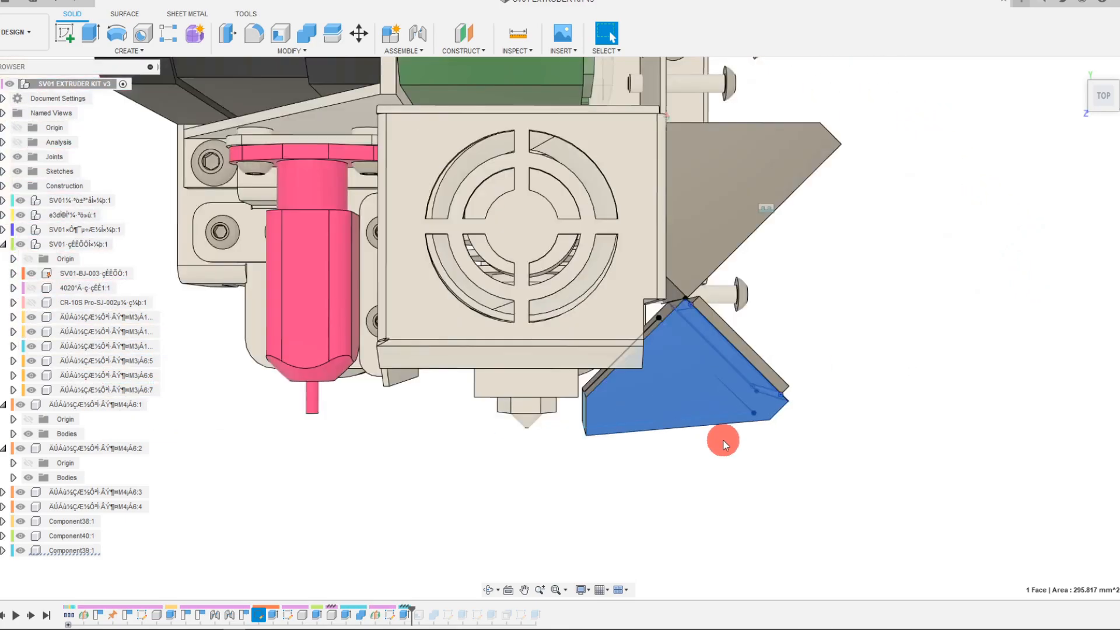
pyautogui.click(70, 33)
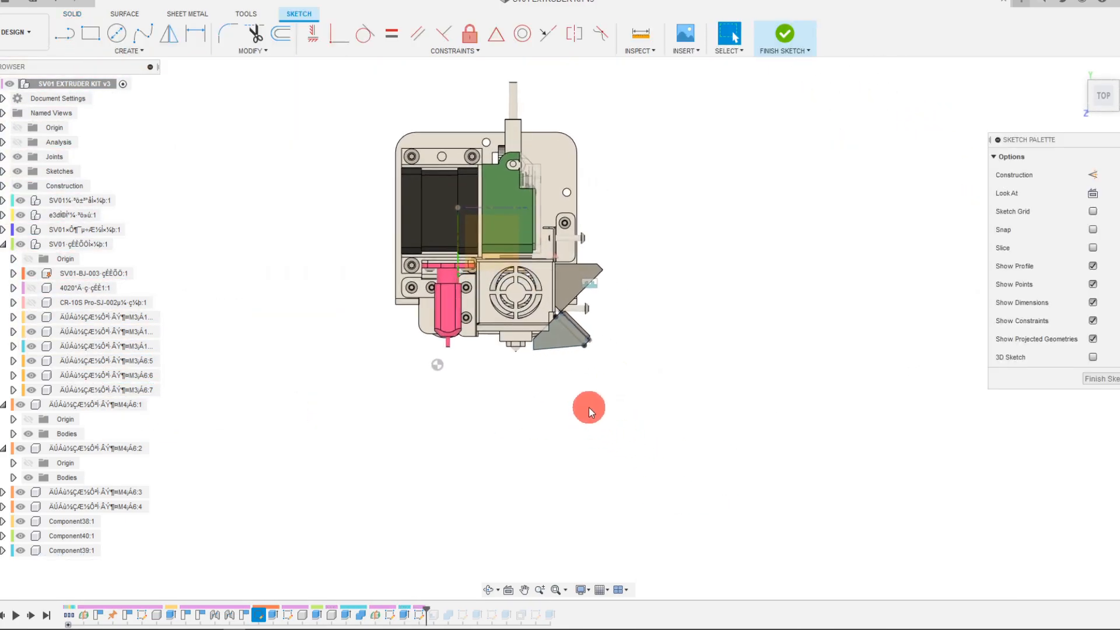
pyautogui.scroll(5, 589, 407)
pyautogui.click(64, 33)
pyautogui.keyDown('shift'); pyautogui.moveTo(576, 457); pyautogui.dragTo(555, 362, button='middle'); pyautogui.keyUp('shift')
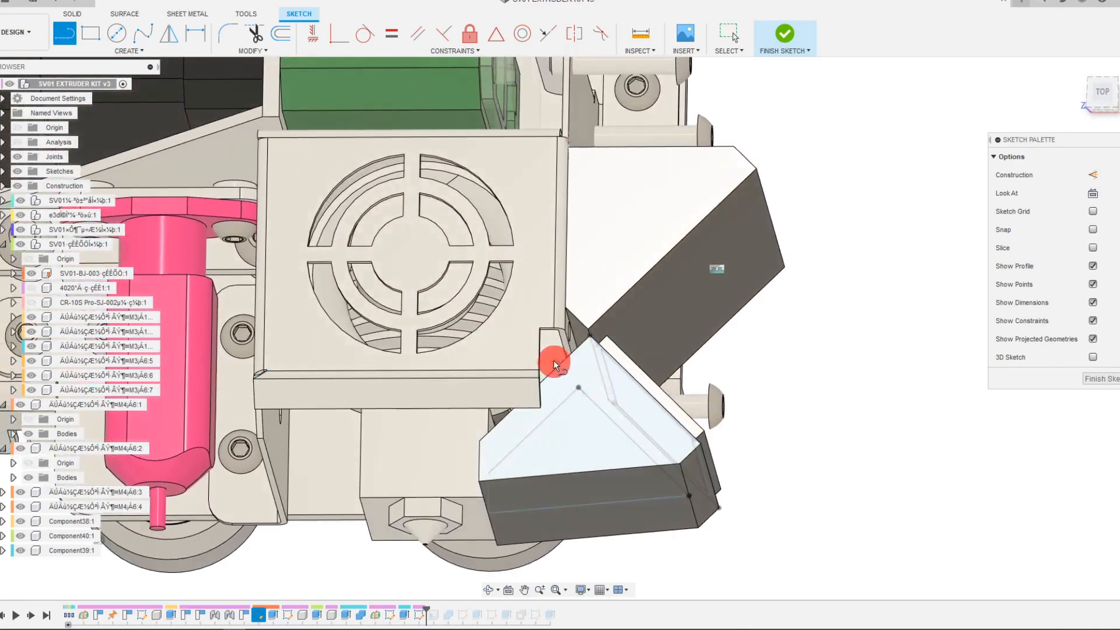
pyautogui.click(654, 491)
pyautogui.press('Escape')
# Step: Constrain the slanted line parallel to the inlet frame's edge and finish the sketch
pyautogui.click(634, 460)
pyautogui.click(648, 393)
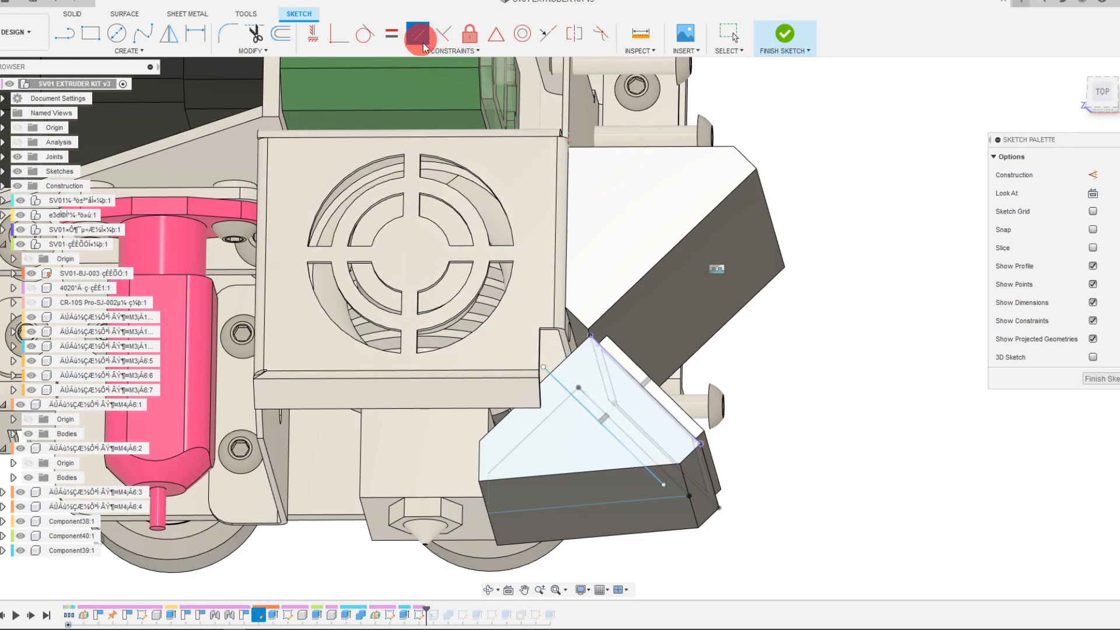
pyautogui.moveTo(635, 396)
pyautogui.keyDown('shift'); pyautogui.mouseDown(button='middle')
pyautogui.moveTo(819, 385)
pyautogui.moveTo(787, 380)
pyautogui.moveTo(736, 218)
pyautogui.mouseUp(button='middle'); pyautogui.keyUp('shift')
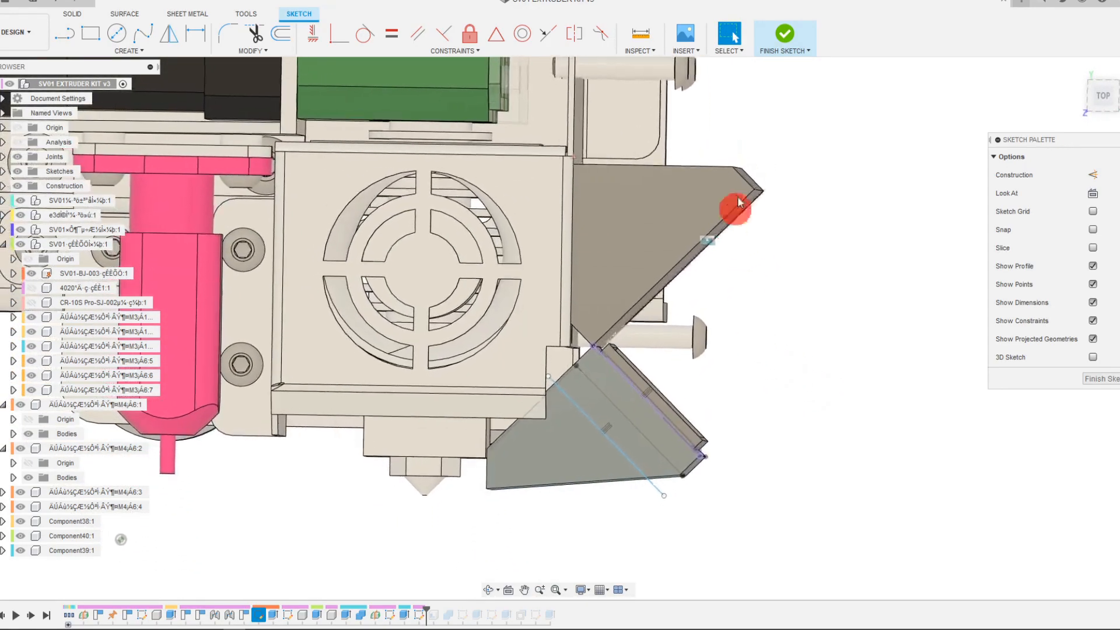
pyautogui.click(782, 33)
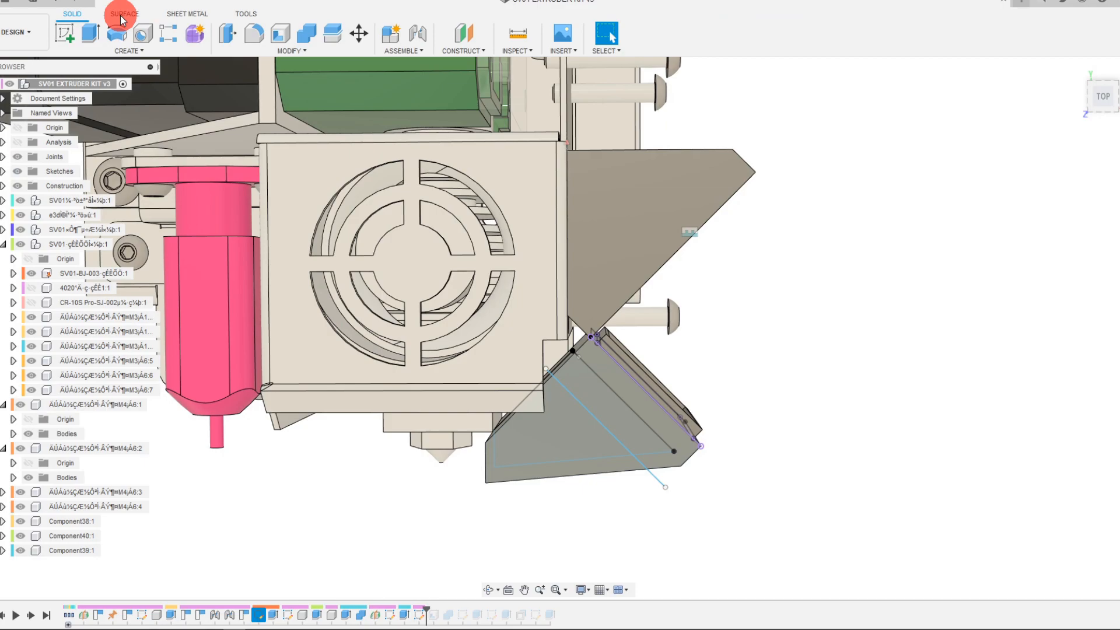
# Step: Split the duct body with the slanted sketch line as splitting tool, keeping the splitting tool extended
pyautogui.click(187, 50)
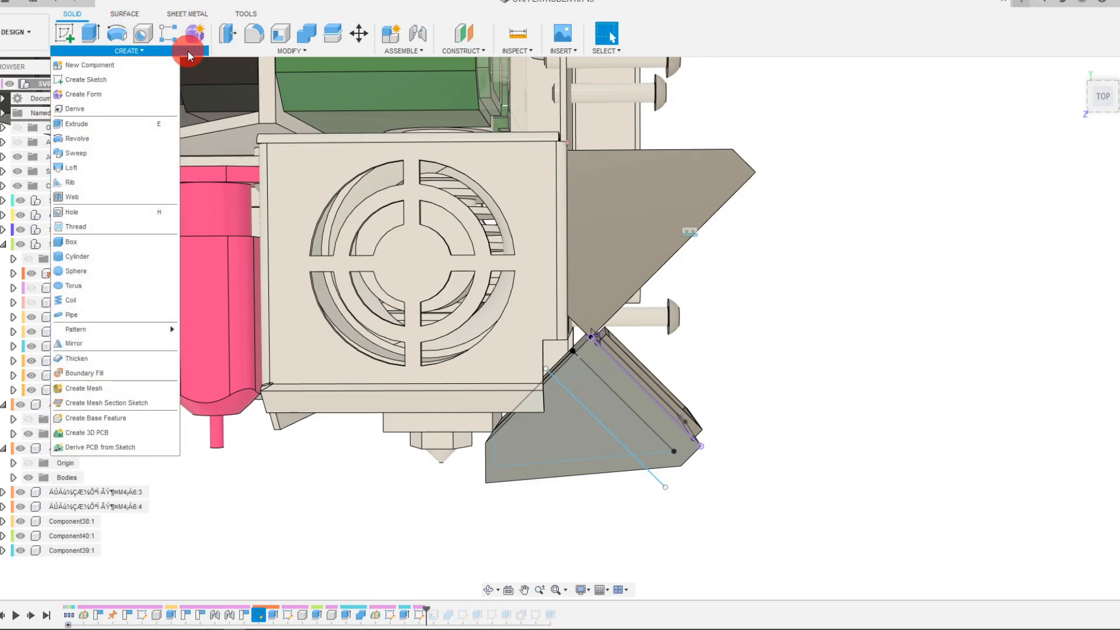
pyautogui.moveTo(248, 41)
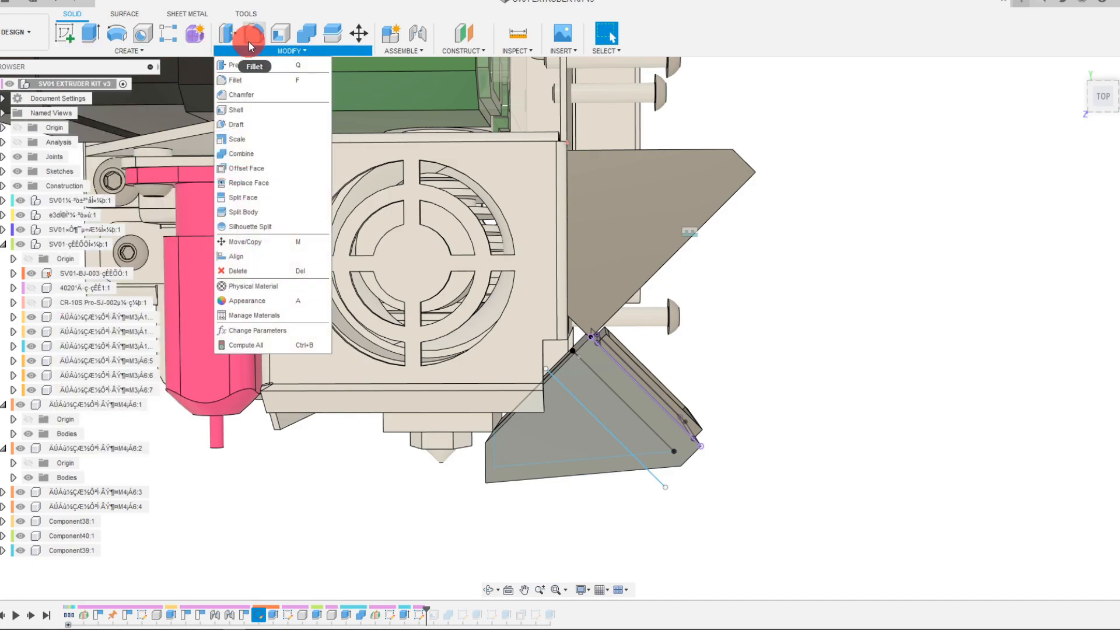
pyautogui.click(281, 207)
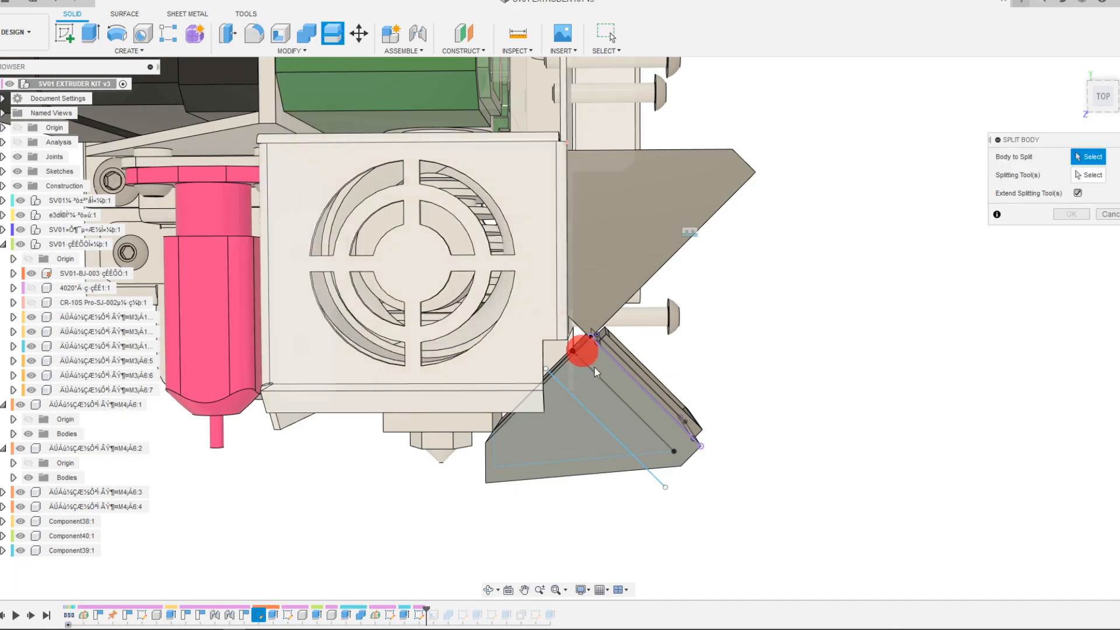
pyautogui.click(561, 448)
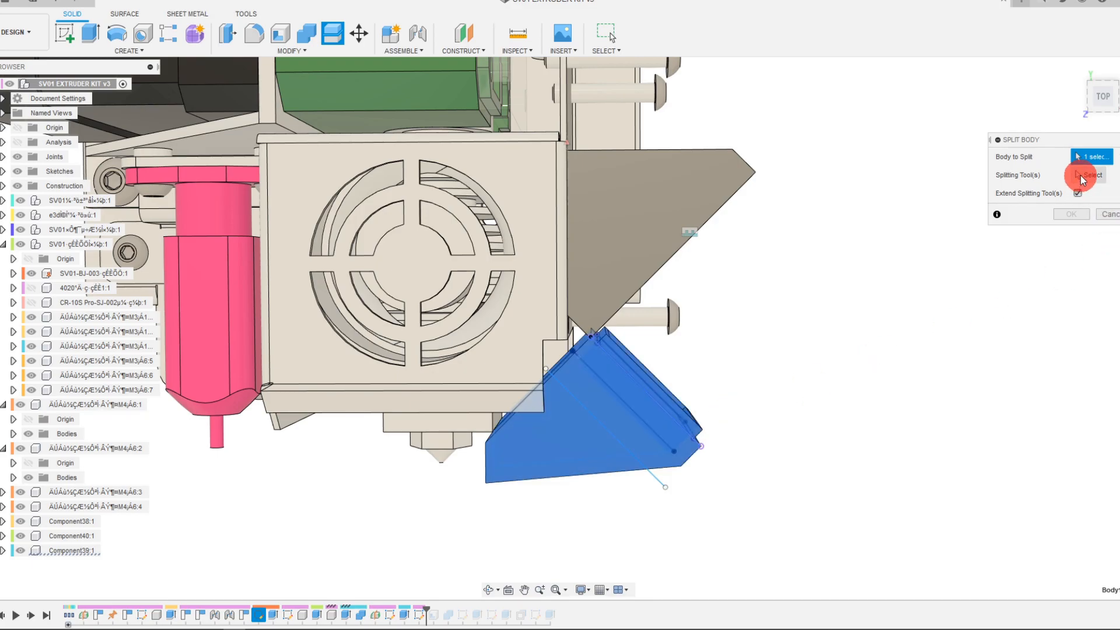
pyautogui.click(659, 480)
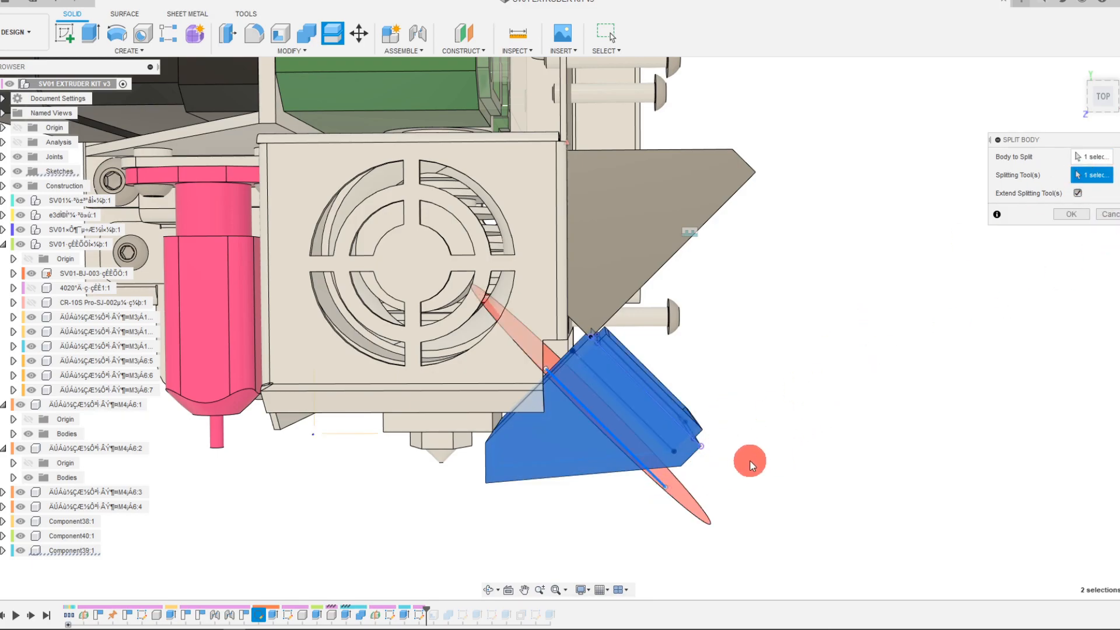
pyautogui.keyDown('shift'); pyautogui.moveTo(750, 460); pyautogui.dragTo(747, 472, button='middle'); pyautogui.keyUp('shift')
pyautogui.click(1067, 214)
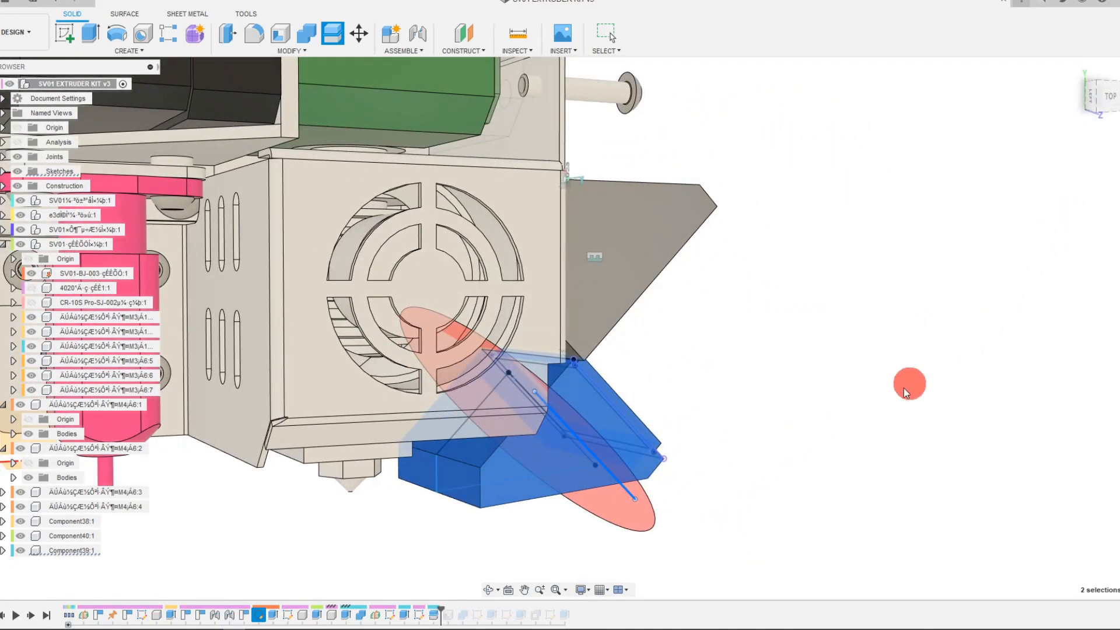
# Step: Draft the side face of the split-off nozzle-side duct body by -40.4 degrees, using the inlet frame's face as pull direction
pyautogui.keyDown('shift'); pyautogui.moveTo(895, 388); pyautogui.dragTo(786, 457, button='middle'); pyautogui.keyUp('shift')
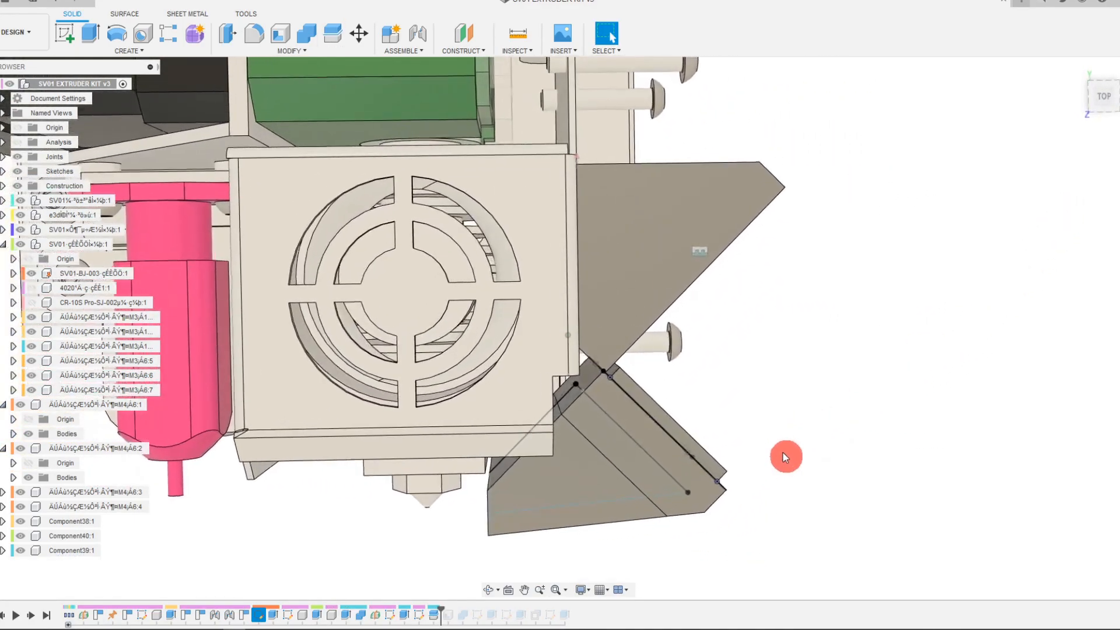
pyautogui.click(258, 52)
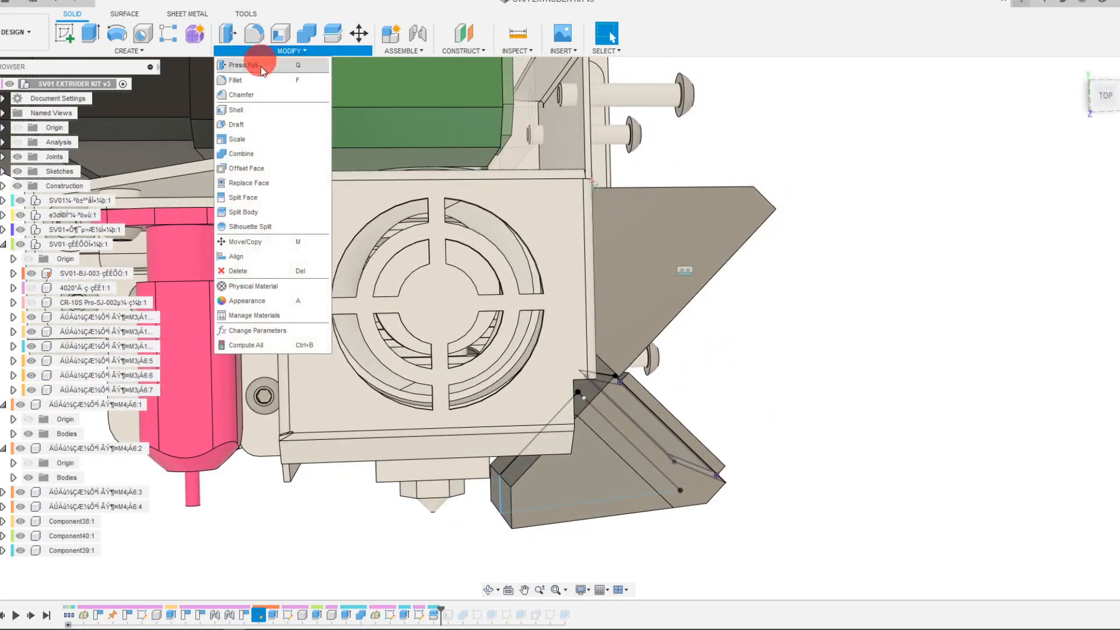
pyautogui.click(258, 127)
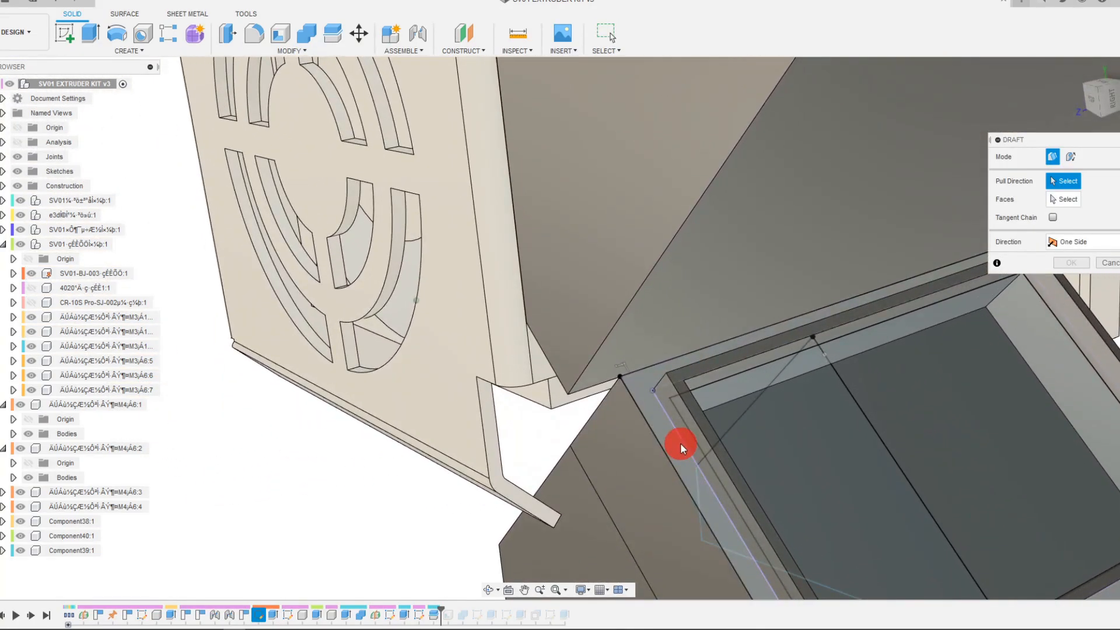
pyautogui.click(691, 516)
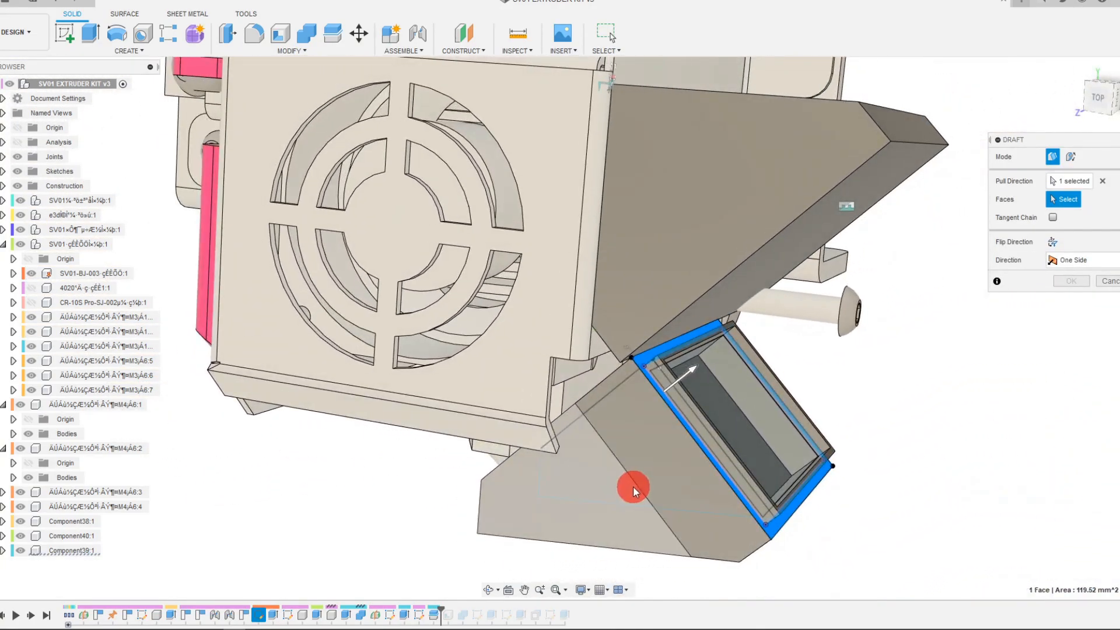
pyautogui.click(635, 487)
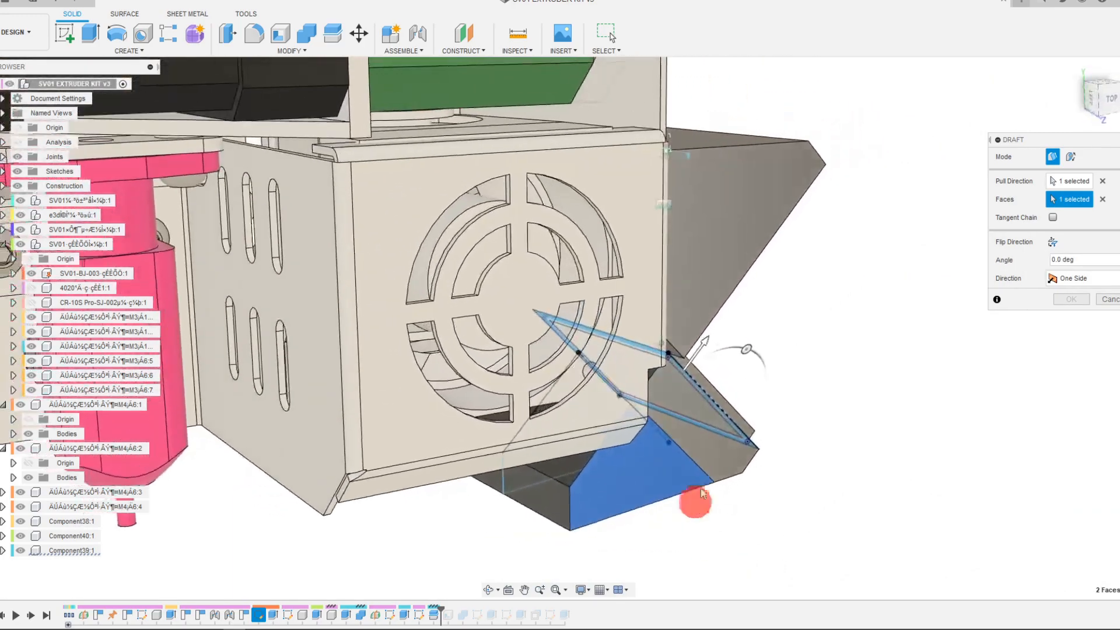
pyautogui.moveTo(747, 350); pyautogui.dragTo(766, 366)
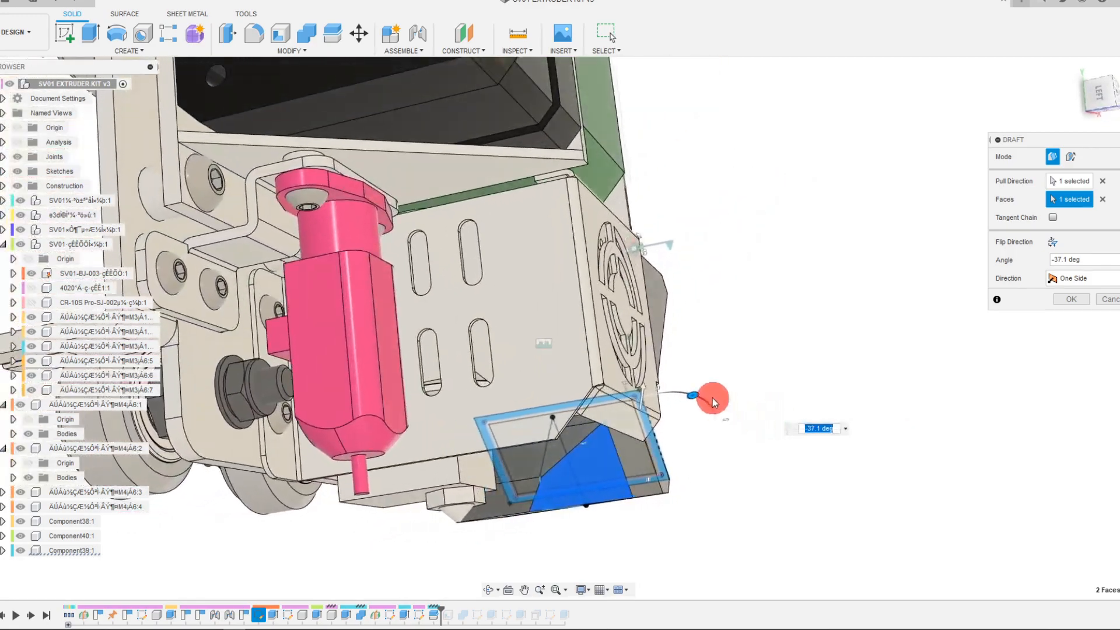
pyautogui.moveTo(706, 397); pyautogui.dragTo(707, 398)
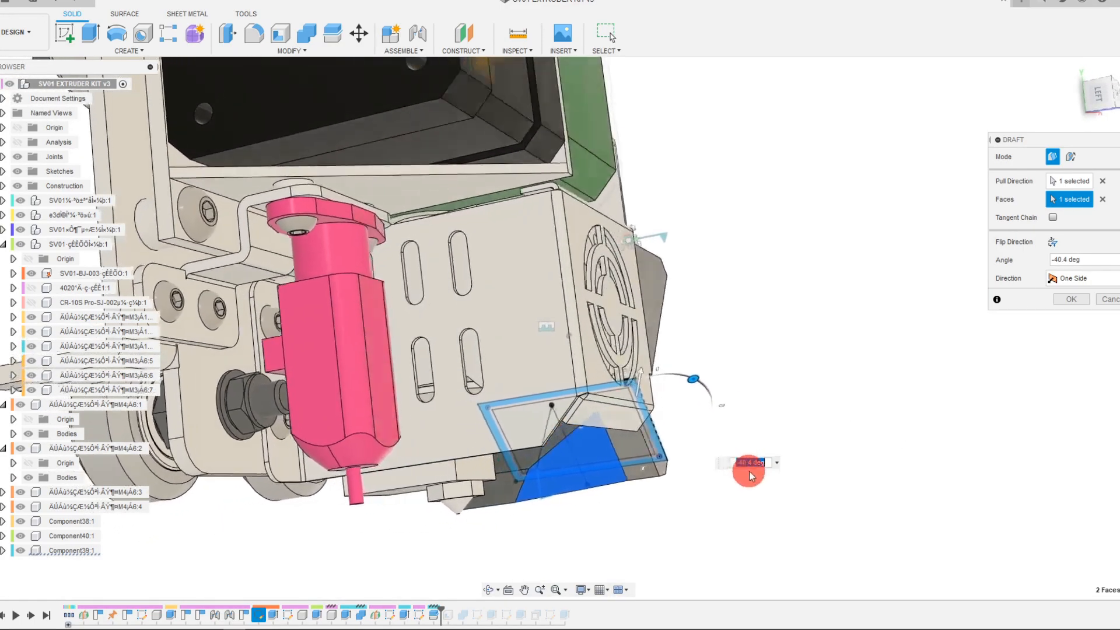
pyautogui.click(1070, 300)
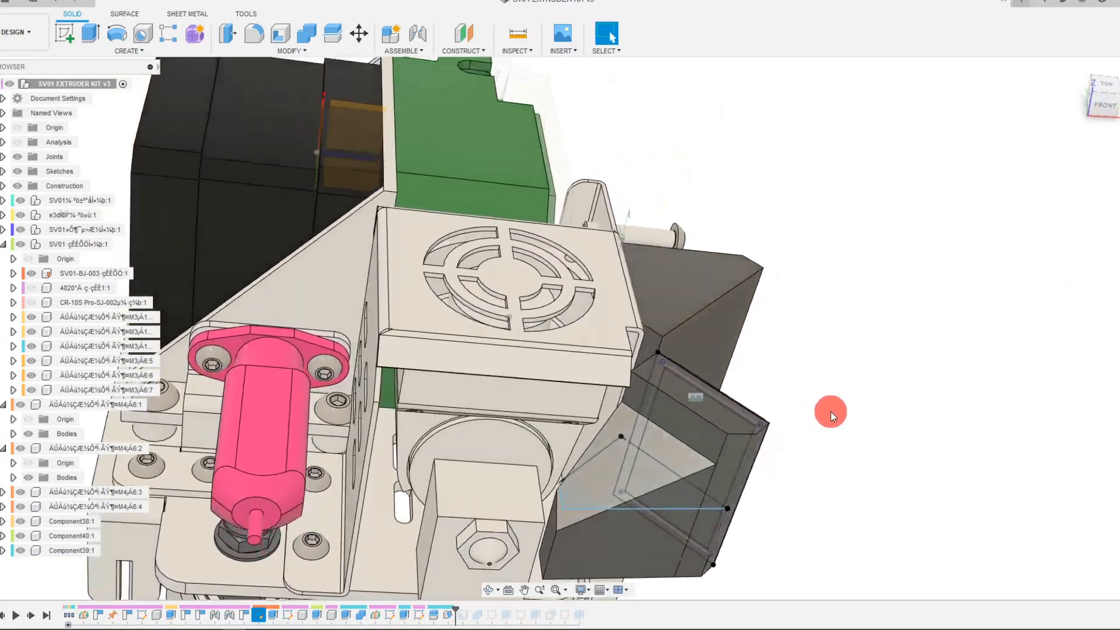
pyautogui.click(659, 412)
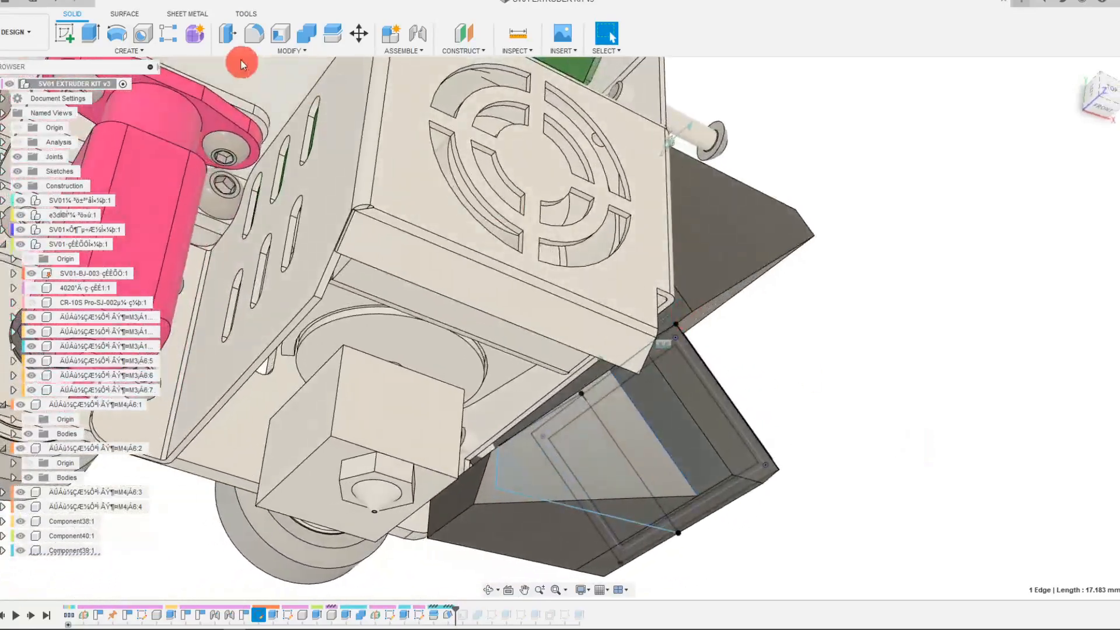
pyautogui.click(251, 44)
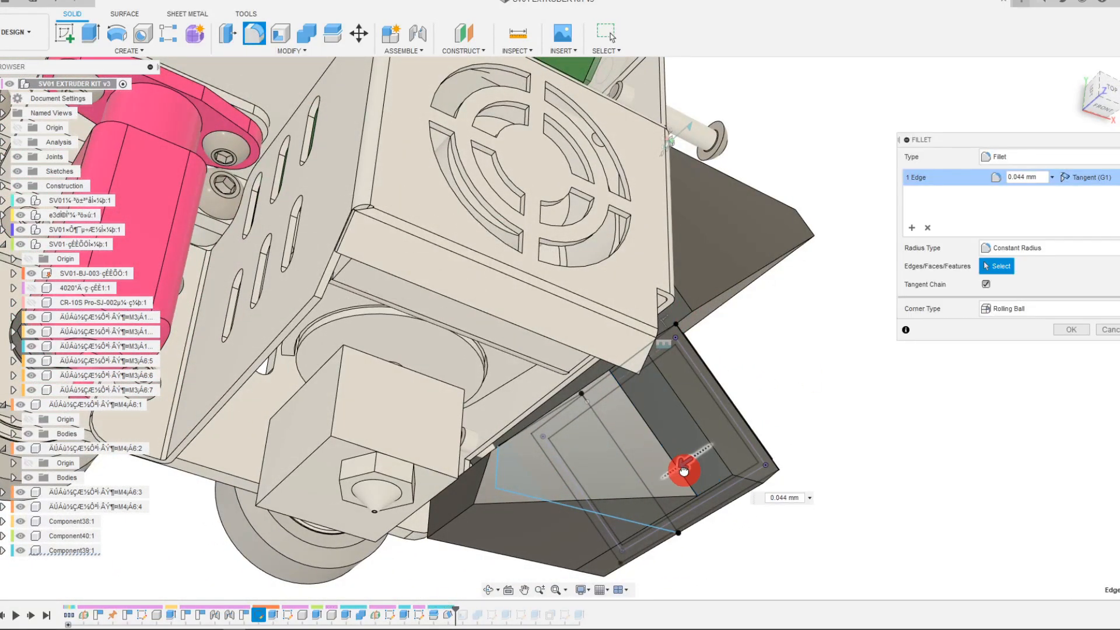
pyautogui.click(1087, 329)
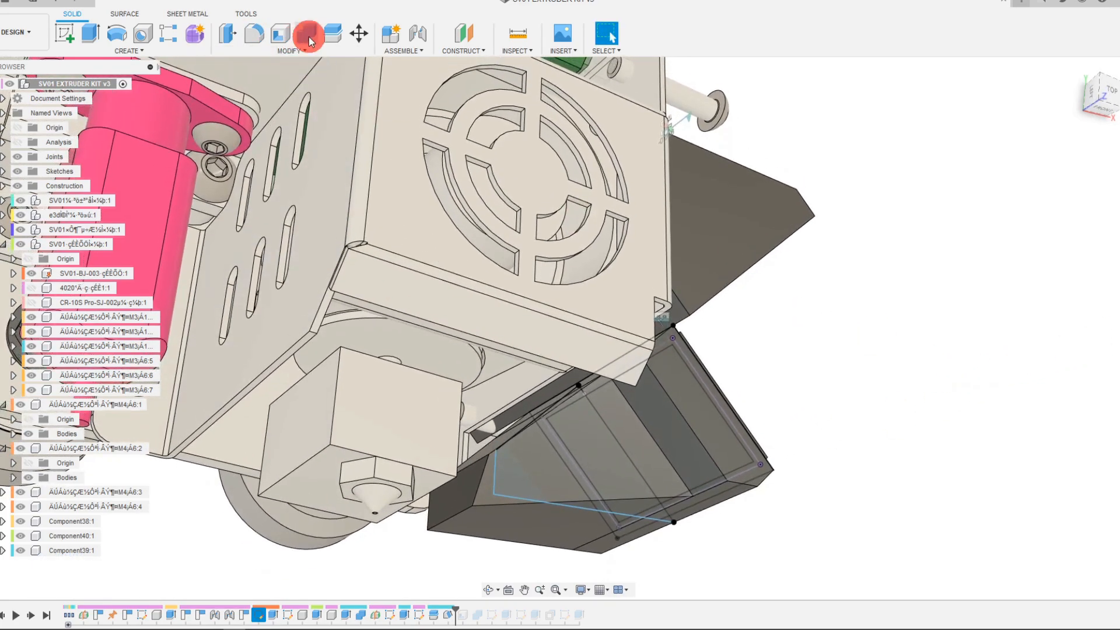
# Step: Join the two split duct bodies into one with Combine, without keeping the tools
pyautogui.click(309, 36)
pyautogui.click(617, 424)
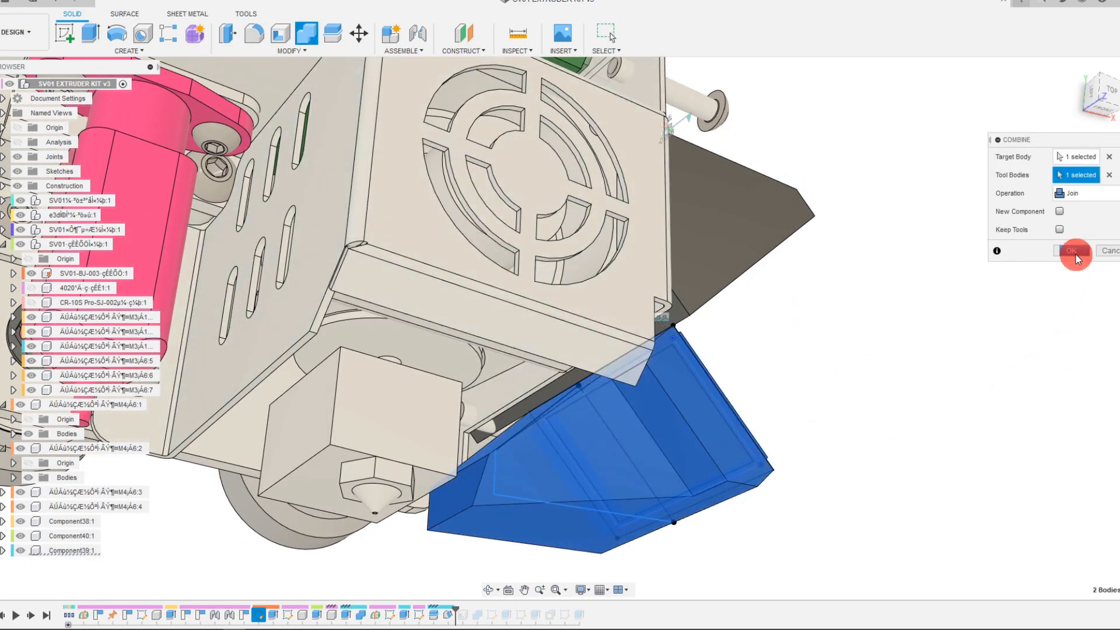
pyautogui.click(1073, 252)
# Step: Fillet the crease between the drafted side face and the inlet section of the duct with a radius of about 12 mm
pyautogui.click(259, 42)
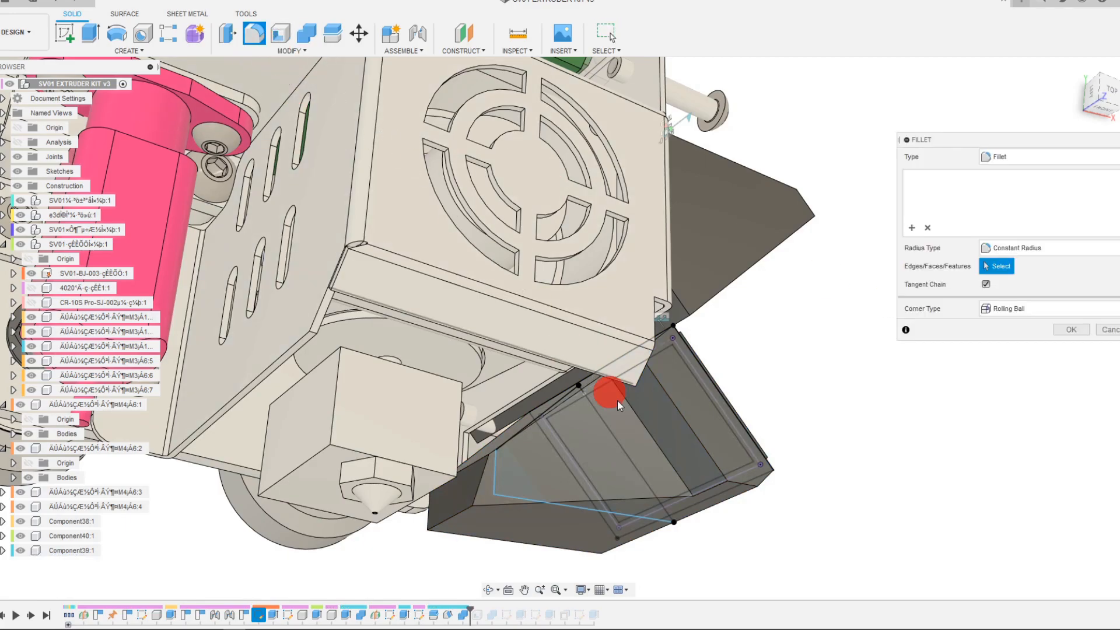
pyautogui.click(630, 404)
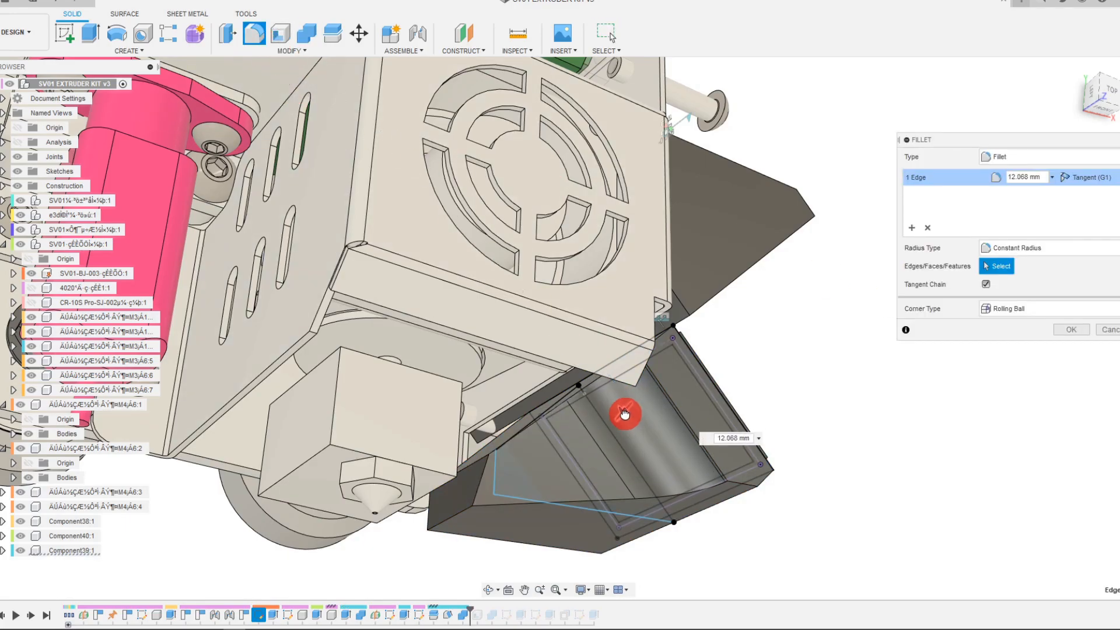
pyautogui.keyDown('shift'); pyautogui.moveTo(817, 432); pyautogui.dragTo(729, 315, button='middle'); pyautogui.keyUp('shift')
pyautogui.click(1060, 327)
# Step: Shell the duct inward with 0.85 mm thickness, removing the face inside the inlet frame and the outlet face toward the nozzle
pyautogui.click(286, 37)
pyautogui.click(717, 418)
pyautogui.keyDown('shift'); pyautogui.moveTo(717, 418); pyautogui.dragTo(1062, 304, button='middle'); pyautogui.keyUp('shift')
pyautogui.click(513, 507)
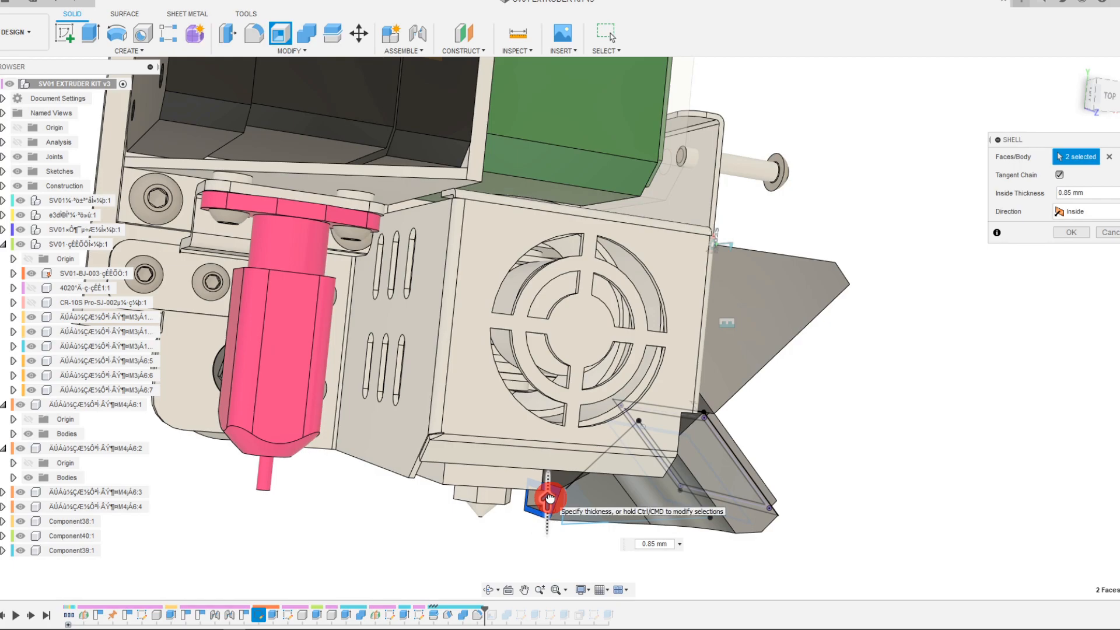
pyautogui.keyDown('shift'); pyautogui.moveTo(577, 591); pyautogui.dragTo(655, 545, button='middle'); pyautogui.keyUp('shift')
pyautogui.click(1074, 233)
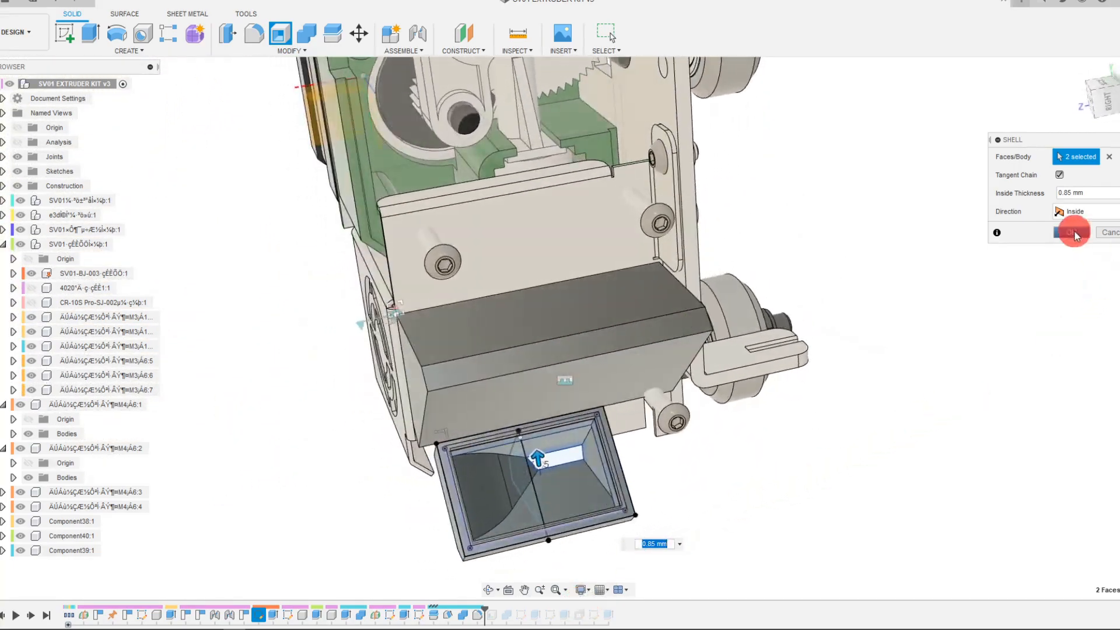
pyautogui.keyDown('shift'); pyautogui.moveTo(786, 532); pyautogui.dragTo(744, 559, button='middle'); pyautogui.keyUp('shift')
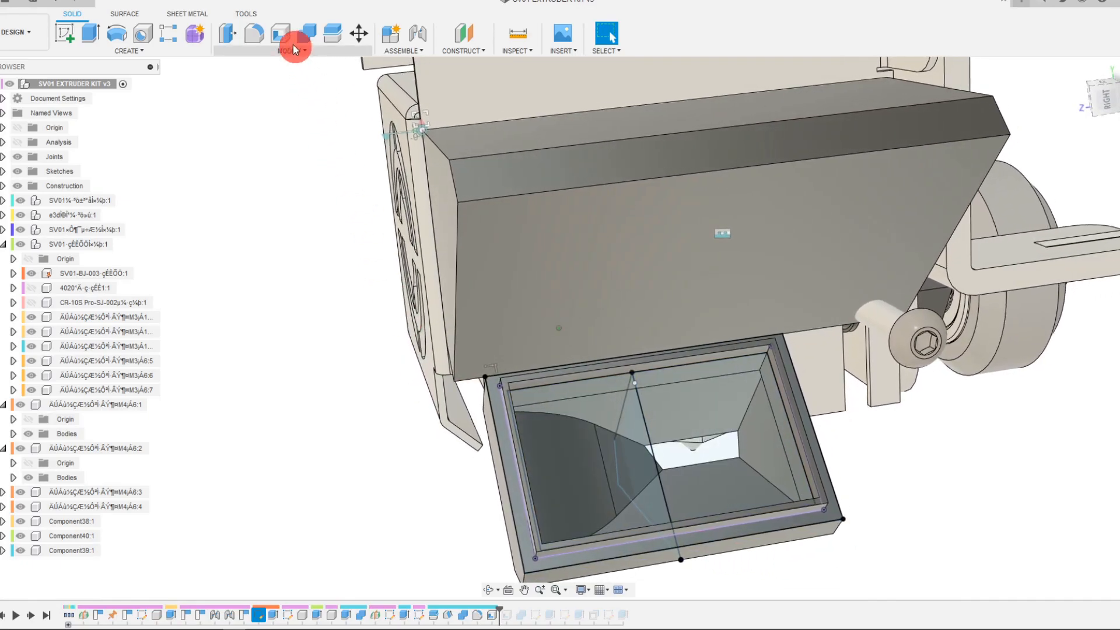
pyautogui.click(264, 39)
pyautogui.keyDown('shift'); pyautogui.moveTo(740, 430); pyautogui.dragTo(1085, 345, button='middle'); pyautogui.keyUp('shift')
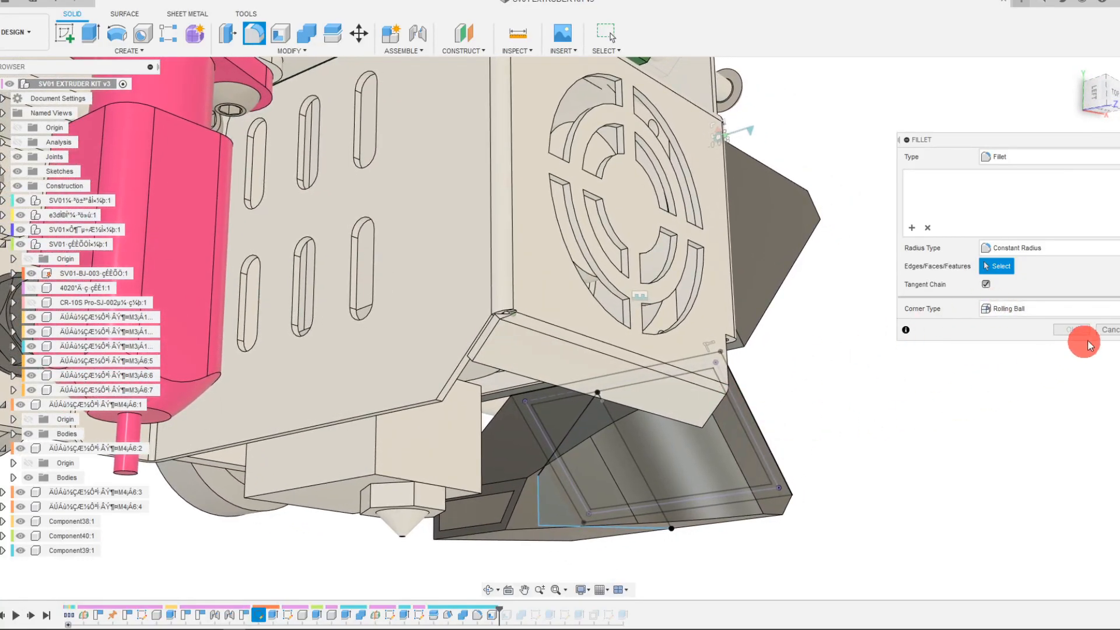
pyautogui.click(1109, 332)
# Step: Roll the design history back to before the duct's shell and fillet six edges running along the duct toward its outlet
pyautogui.click(462, 616)
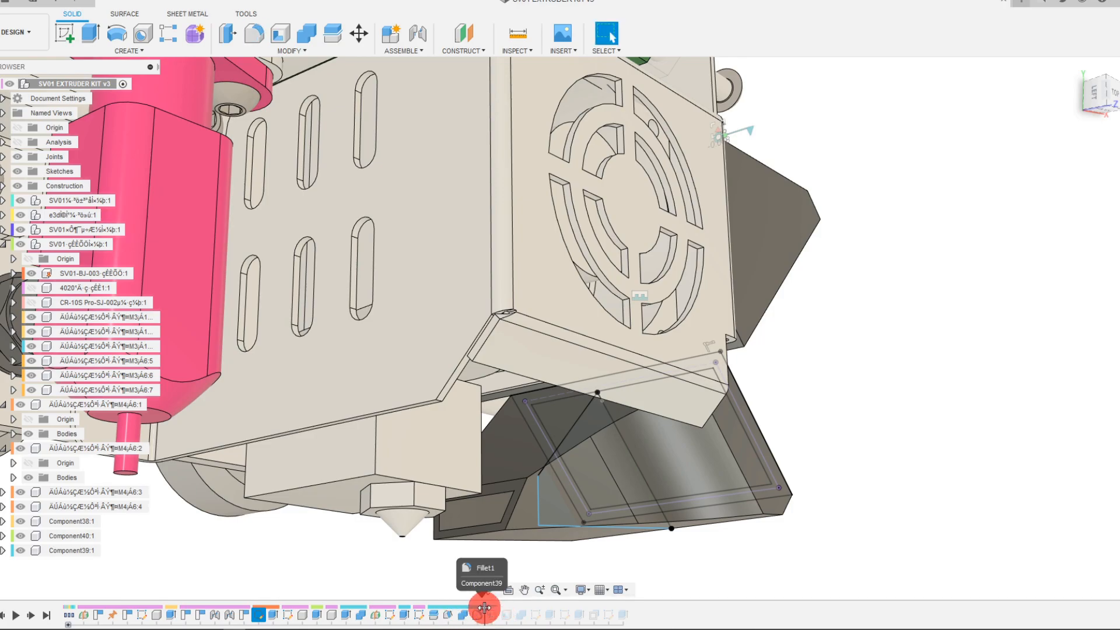
pyautogui.keyDown('shift'); pyautogui.moveTo(484, 608); pyautogui.dragTo(365, 97, button='middle'); pyautogui.keyUp('shift')
pyautogui.click(255, 33)
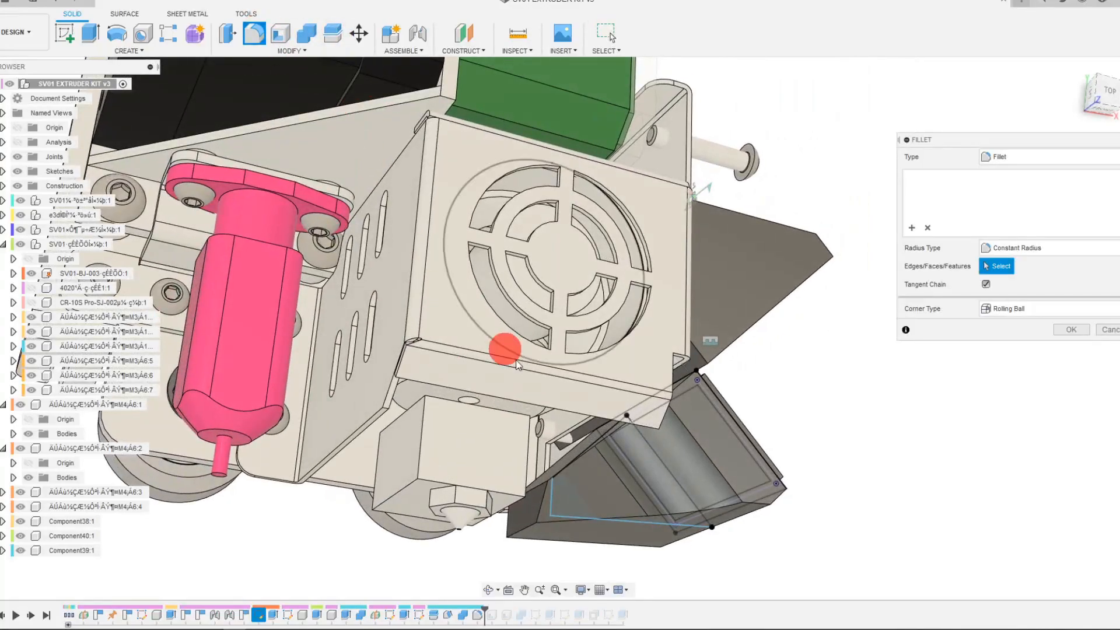
pyautogui.click(586, 454)
pyautogui.keyDown('shift'); pyautogui.moveTo(586, 453); pyautogui.dragTo(641, 404, button='middle'); pyautogui.keyUp('shift')
pyautogui.click(591, 494)
pyautogui.click(632, 478)
pyautogui.keyDown('shift'); pyautogui.moveTo(632, 478); pyautogui.dragTo(537, 424, button='middle'); pyautogui.keyUp('shift')
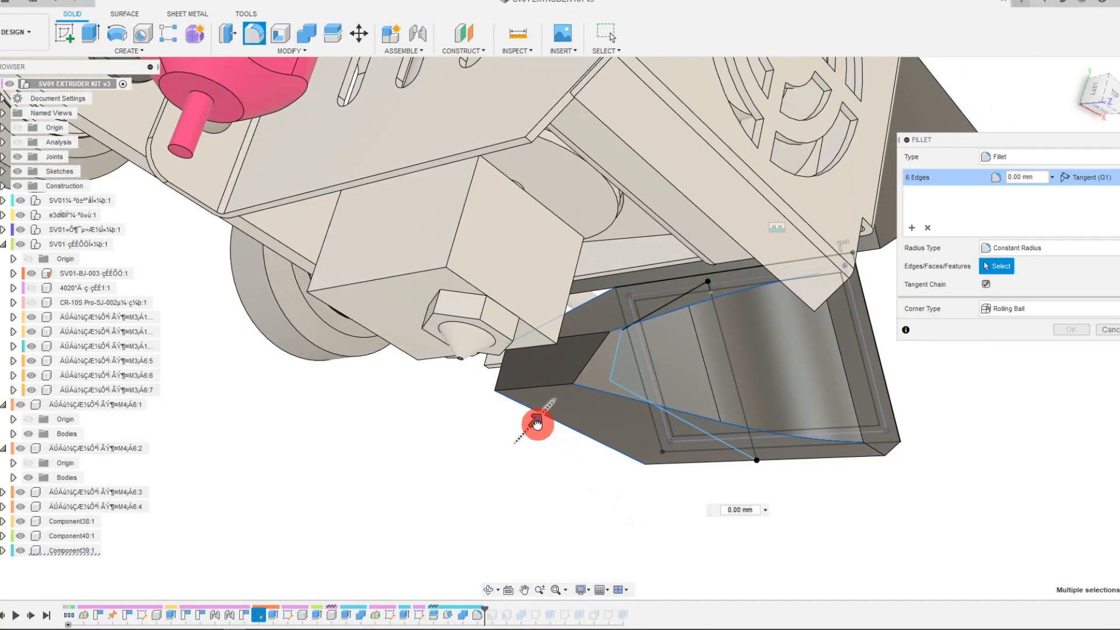
pyautogui.click(1067, 331)
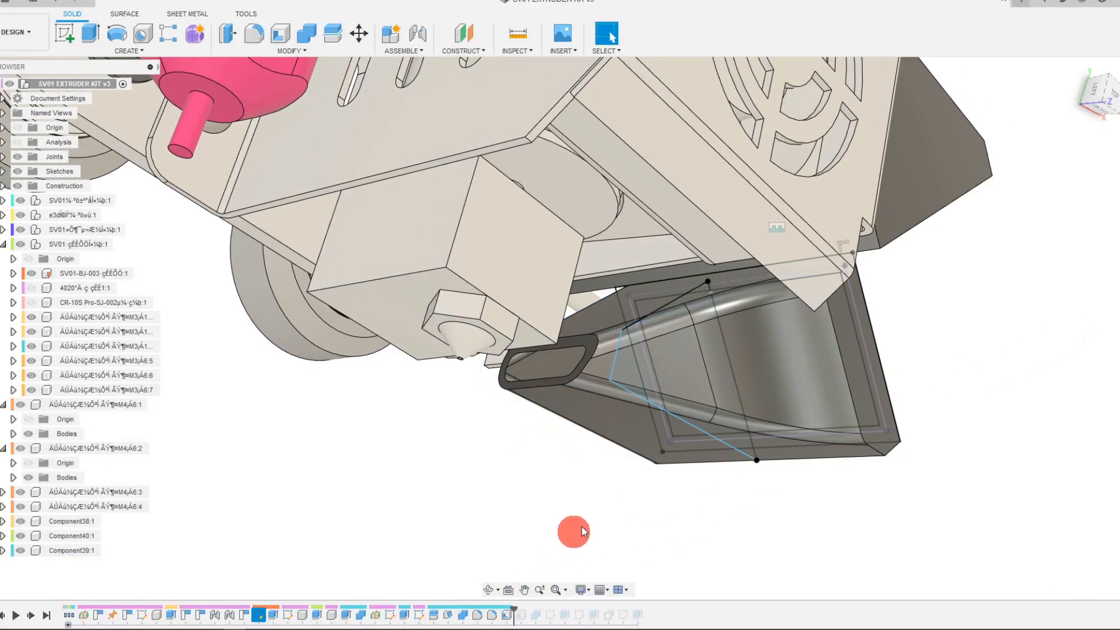
# Step: Examine the sectioned extruder to check how the blower, the hollow duct and its outlet line up with the nozzle
pyautogui.keyDown('shift'); pyautogui.moveTo(733, 440); pyautogui.dragTo(862, 500, button='middle'); pyautogui.keyUp('shift')
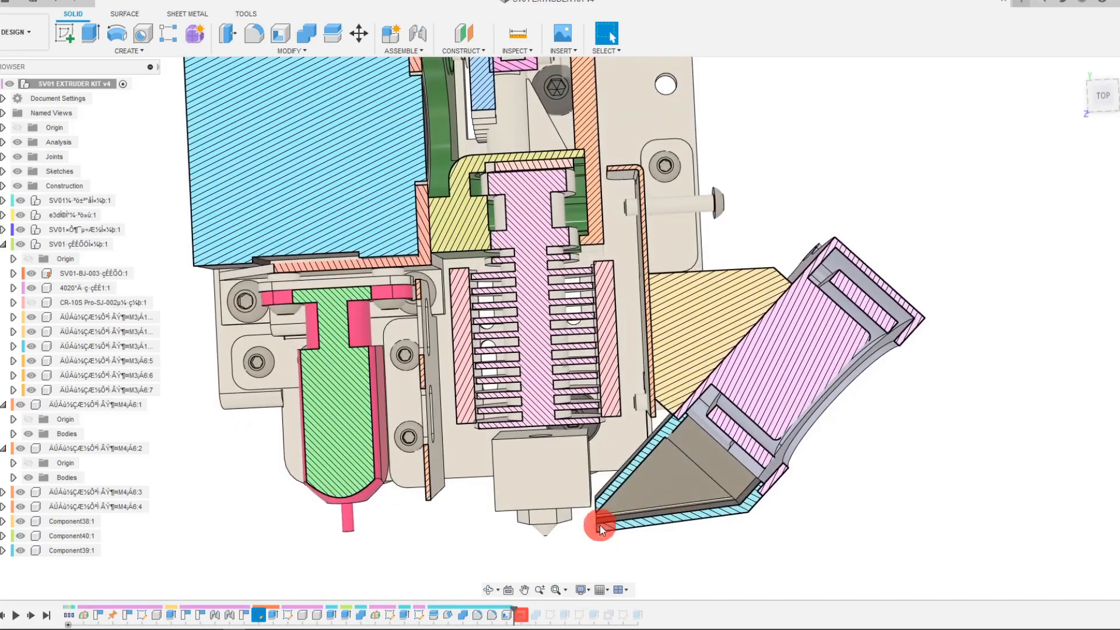
pyautogui.scroll(4, 723, 554)
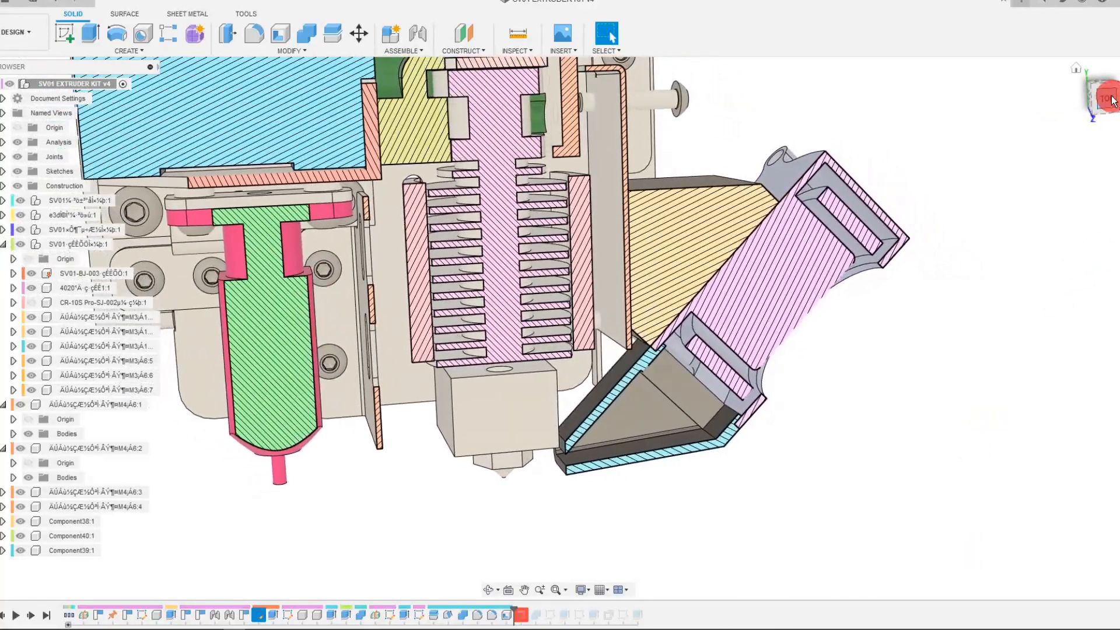
pyautogui.scroll(-6, 689, 513)
pyautogui.scroll(5, 544, 371)
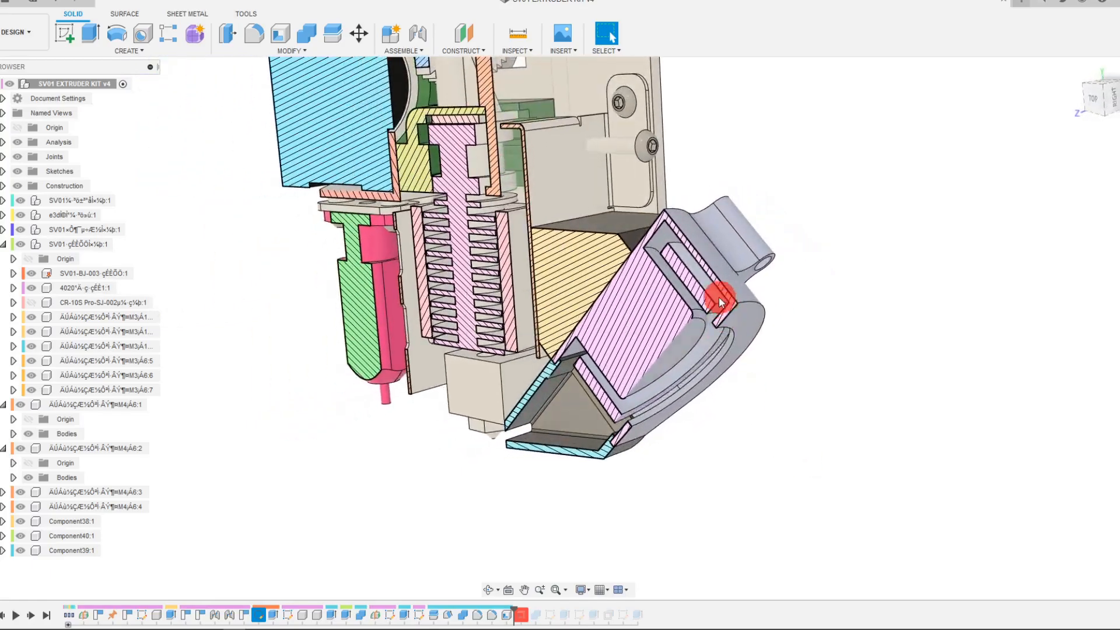
pyautogui.keyDown('shift'); pyautogui.moveTo(741, 197); pyautogui.dragTo(770, 320, button='middle'); pyautogui.keyUp('shift')
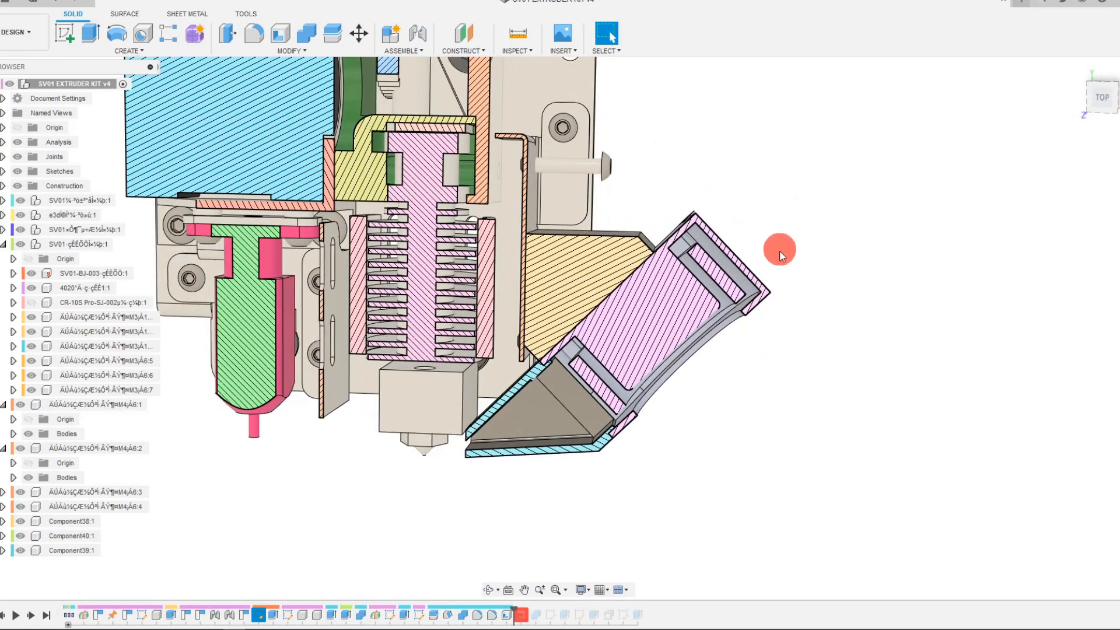
pyautogui.keyDown('shift'); pyautogui.moveTo(761, 421); pyautogui.dragTo(821, 461, button='middle'); pyautogui.keyUp('shift')
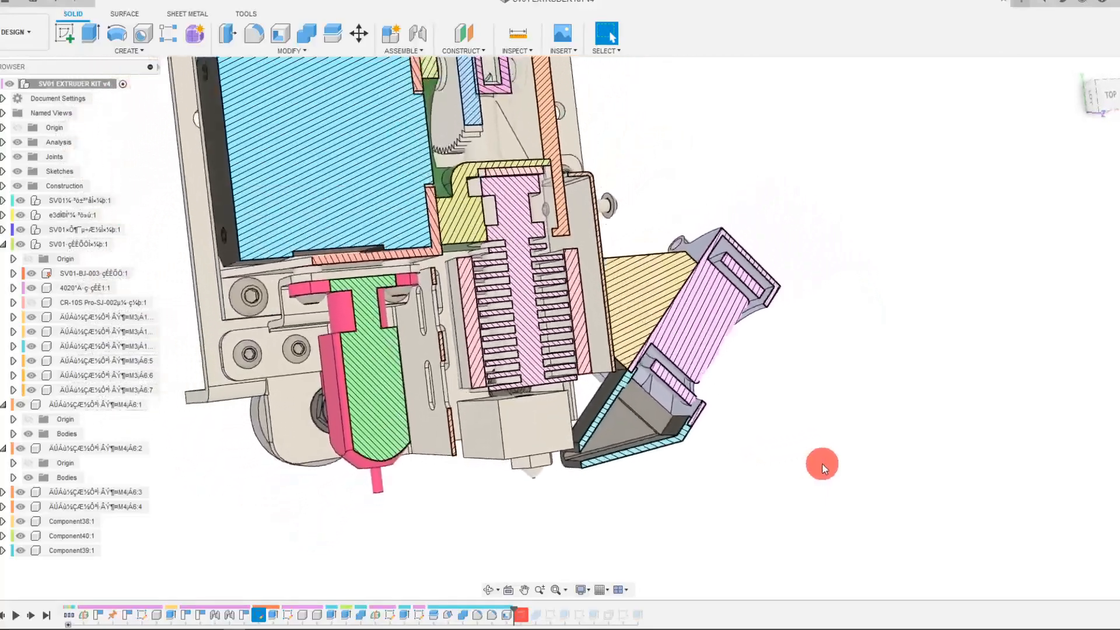